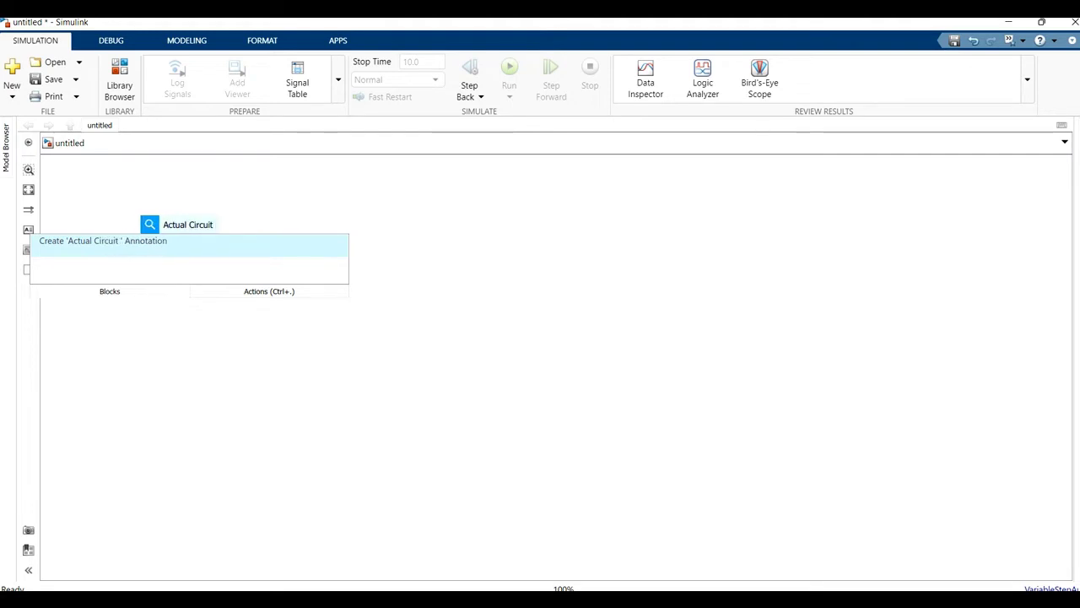
Complete the annotation so it reads "Actual Circuit ( 2 Voltage Sources )" and place it on the canvas.
{"action": "type", "text": "( 2 V"}
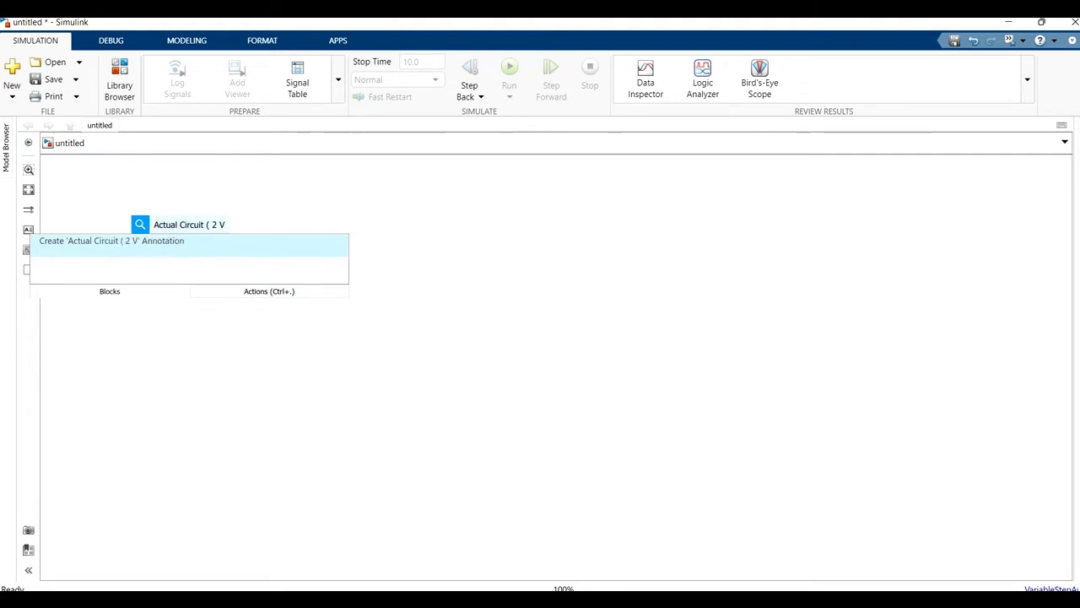
{"action": "type", "text": "oltage "}
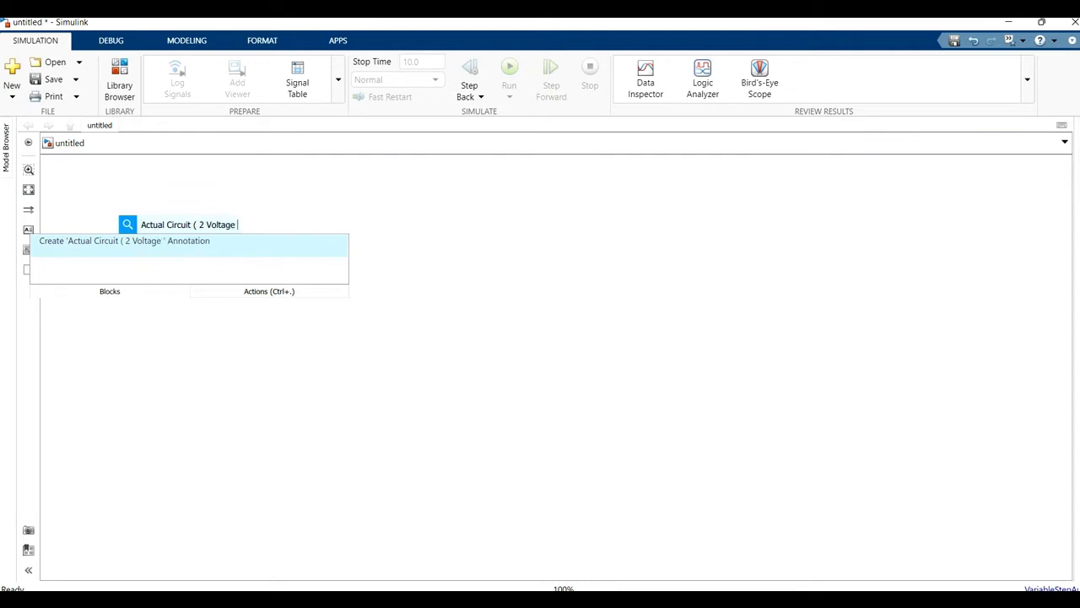
{"action": "type", "text": "Sources "}
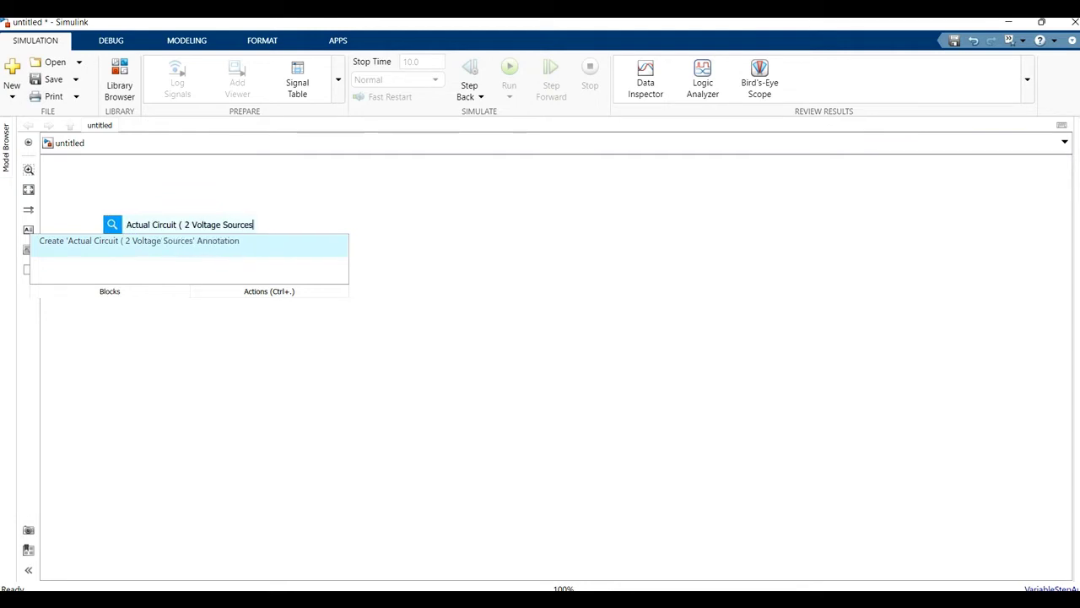
{"action": "type", "text": ")"}
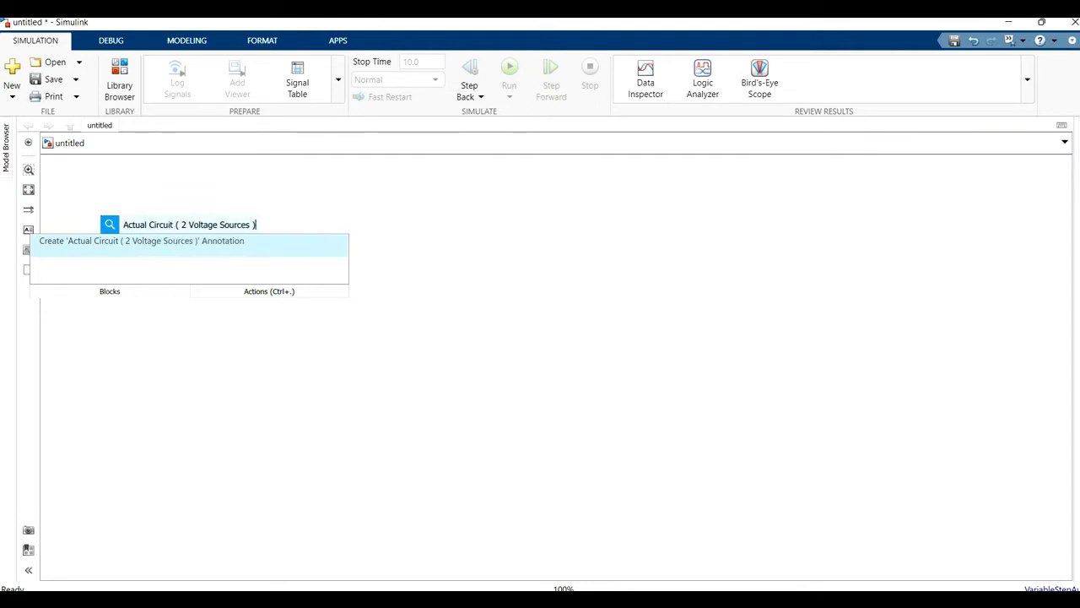
{"action": "key", "text": "Return"}
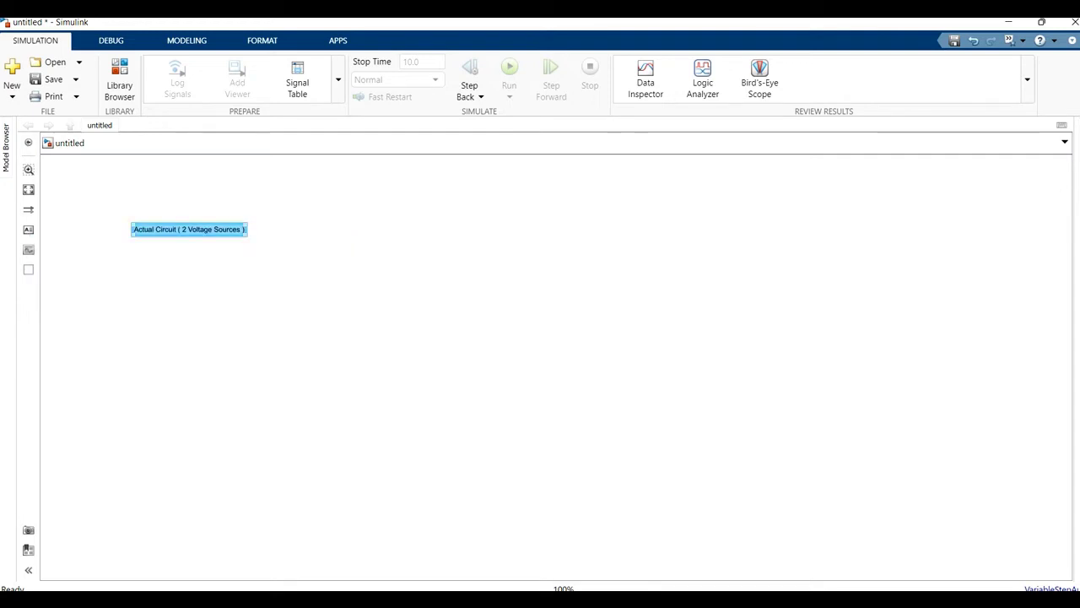
Move the title annotation slightly sideways and format its text as bold, size 14.
{"action": "left_click_drag", "start_coordinate": [189, 230], "coordinate": [252, 229]}
{"action": "double_click", "coordinate": [172, 228]}
{"action": "left_click", "coordinate": [159, 228]}
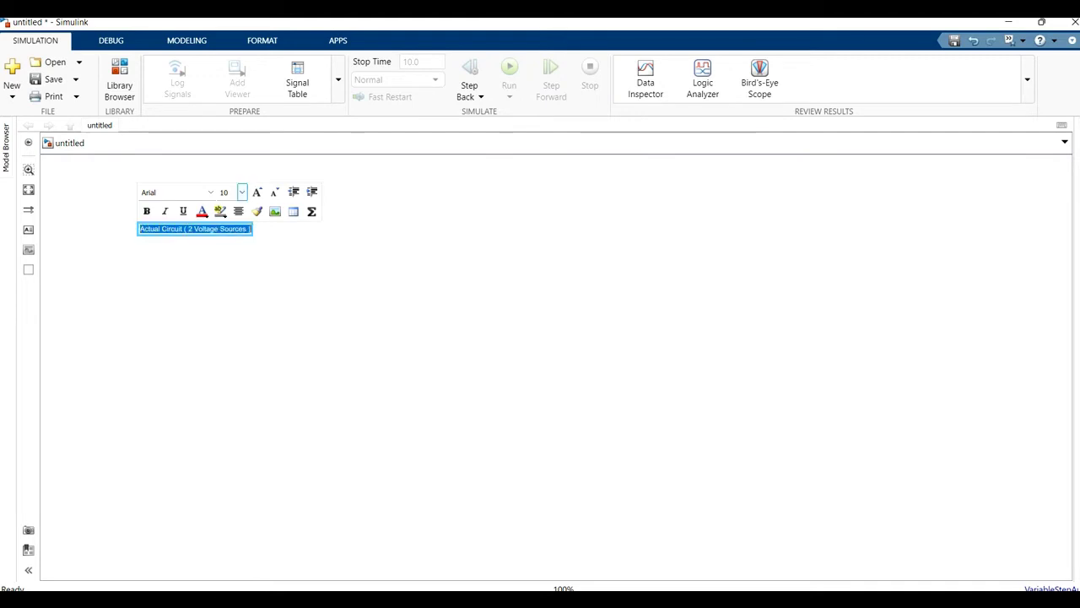
{"action": "left_click", "coordinate": [242, 193]}
{"action": "left_click", "coordinate": [224, 270]}
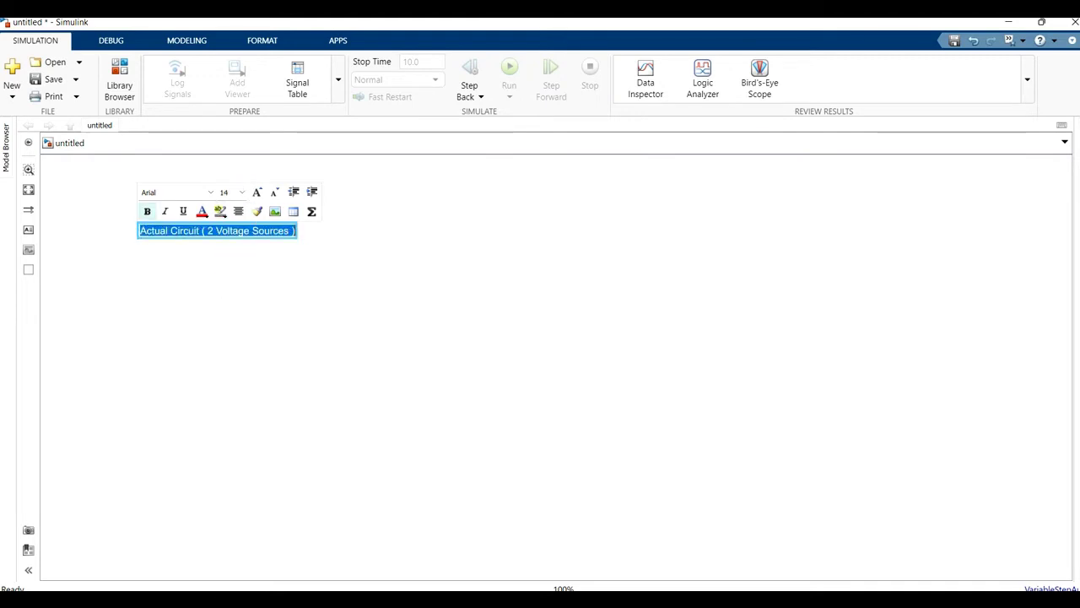
{"action": "left_click", "coordinate": [147, 211]}
{"action": "left_click", "coordinate": [354, 304]}
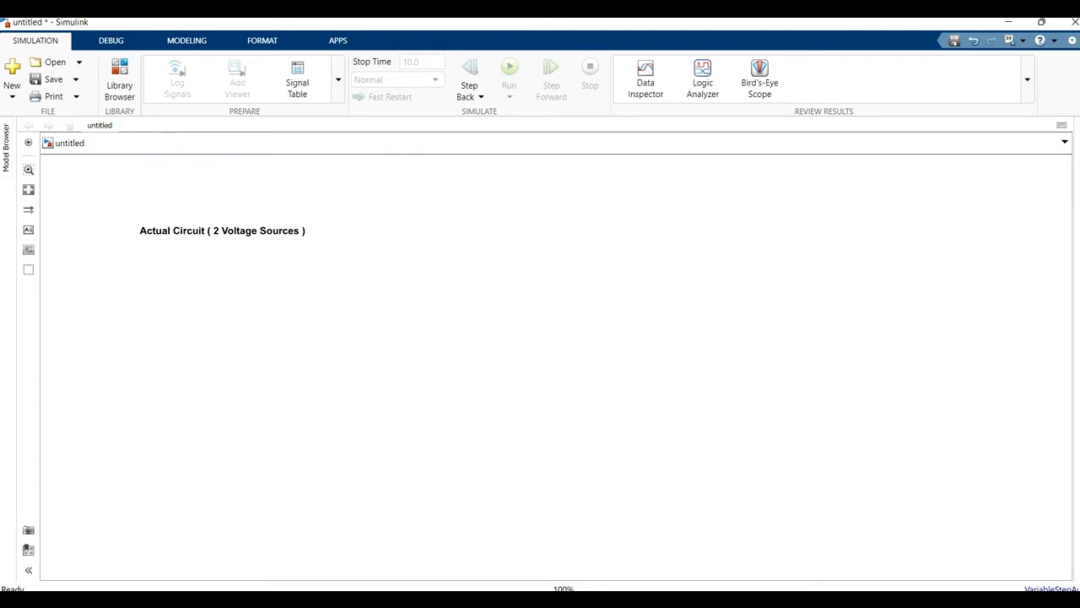
Add a Series RLC Branch block below the title annotation.
{"action": "double_click", "coordinate": [150, 294]}
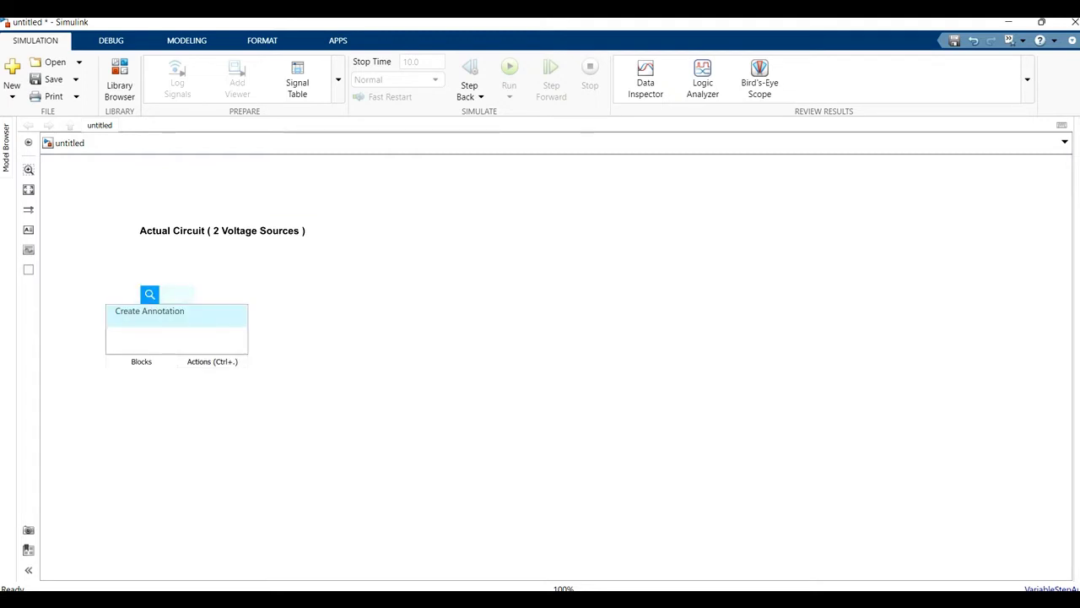
{"action": "type", "text": "serie"}
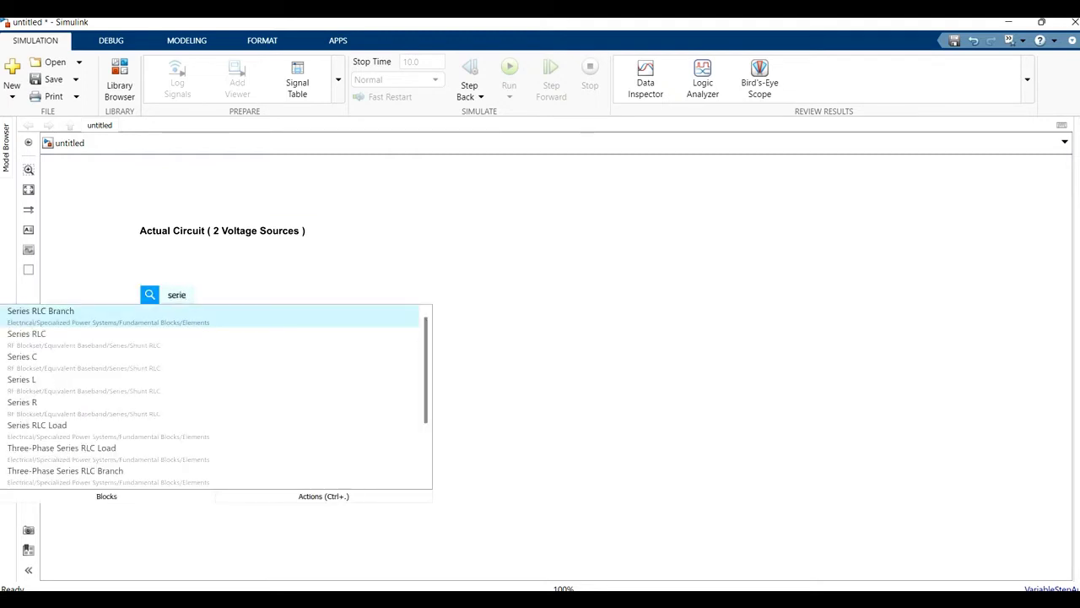
{"action": "key", "text": "Return"}
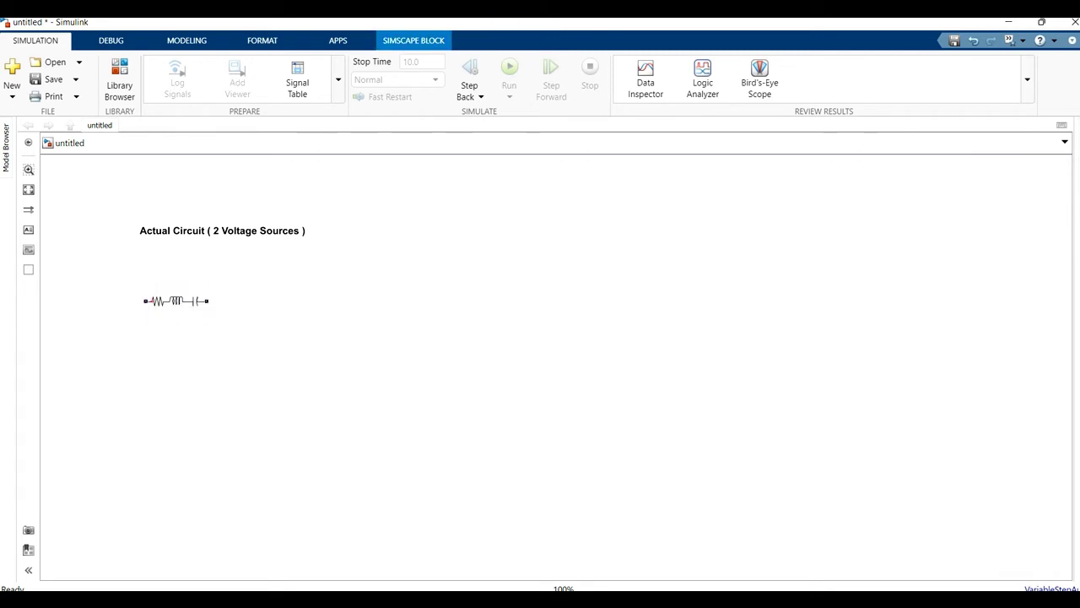
Change the Series RLC Branch block's branch type to R.
{"action": "double_click", "coordinate": [176, 301]}
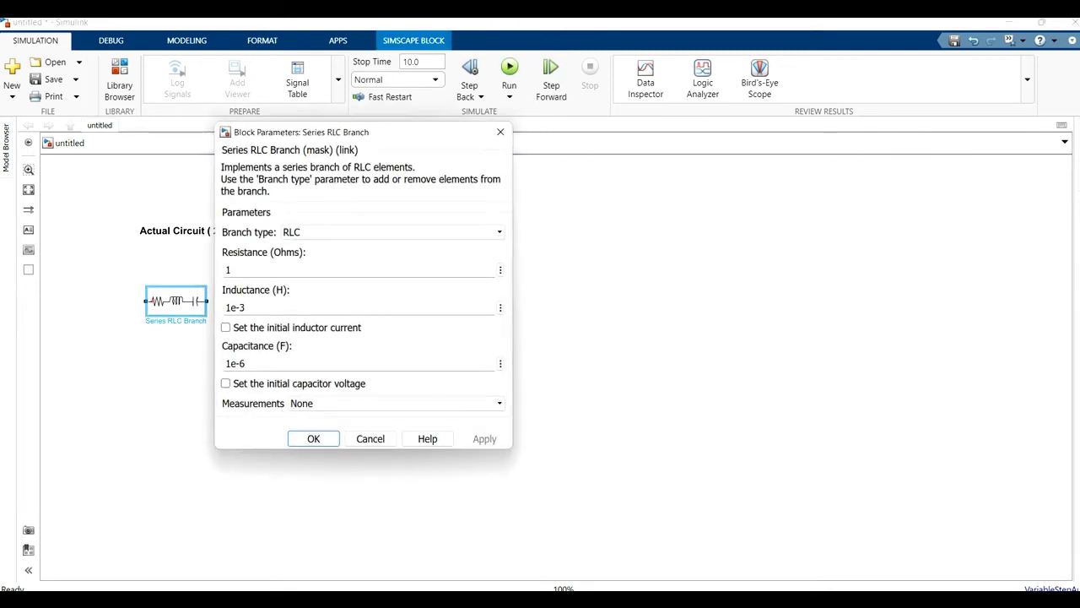
{"action": "left_click", "coordinate": [393, 232]}
{"action": "left_click", "coordinate": [392, 258]}
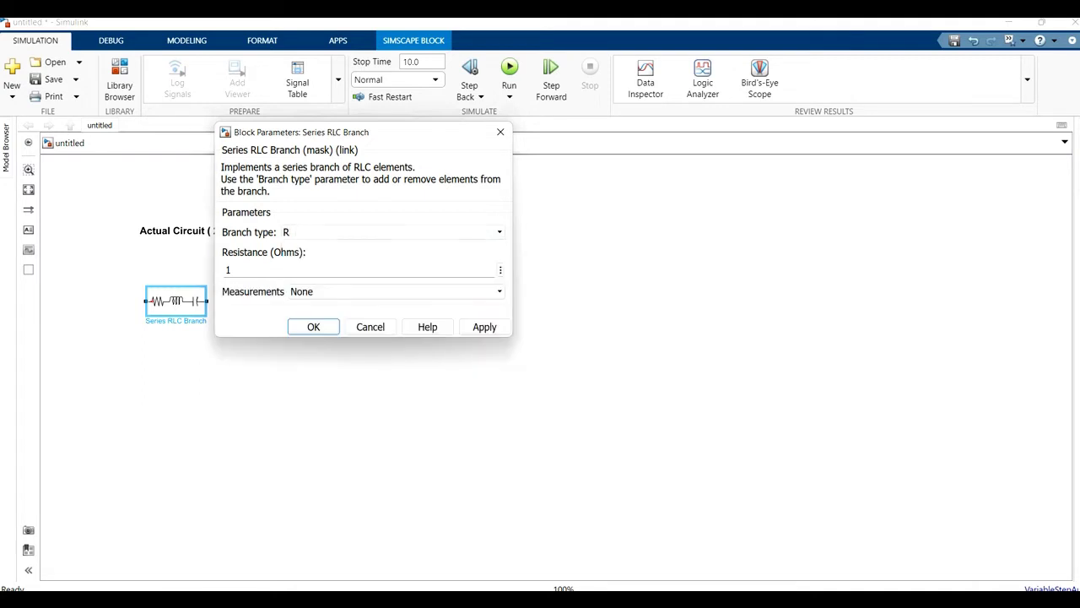
{"action": "left_click", "coordinate": [485, 327]}
{"action": "key", "text": "Return"}
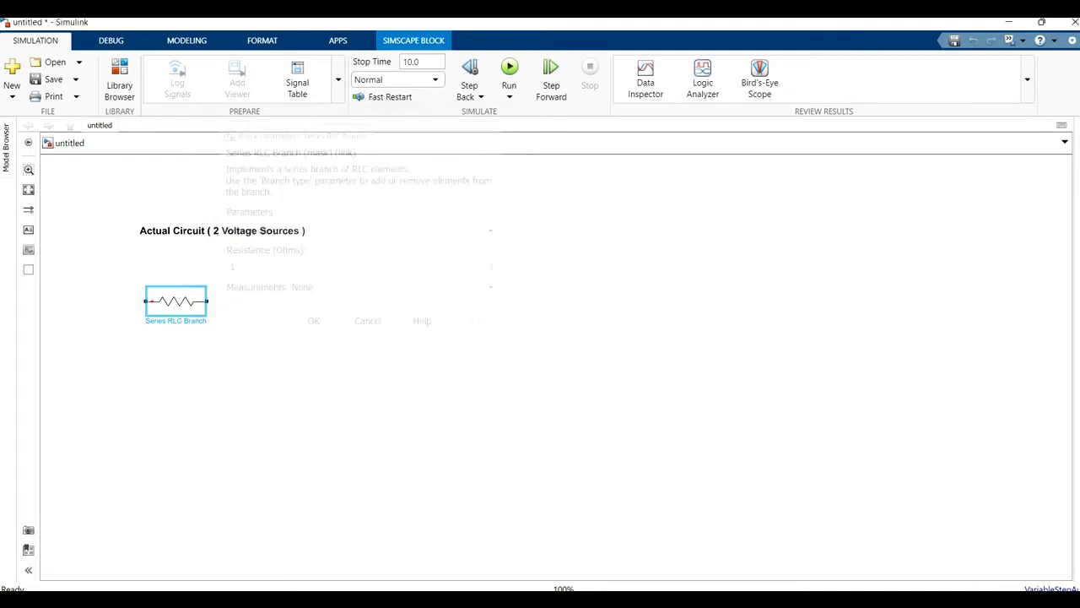
Make three copies of the resistor, one beside it, one above and one below, and rotate the lower copy to vertical.
{"action": "left_click_drag", "start_coordinate": [177, 300], "coordinate": [251, 383]}
{"action": "left_click", "coordinate": [363, 355]}
{"action": "left_click", "coordinate": [253, 346]}
{"action": "key", "text": "ctrl+r"}
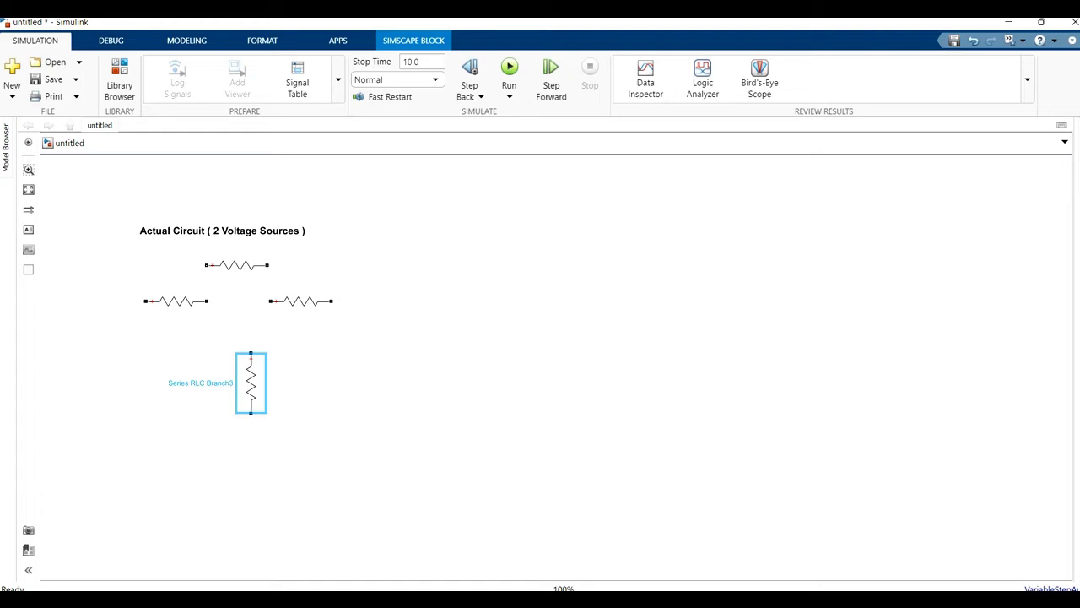
{"action": "key", "text": "Escape"}
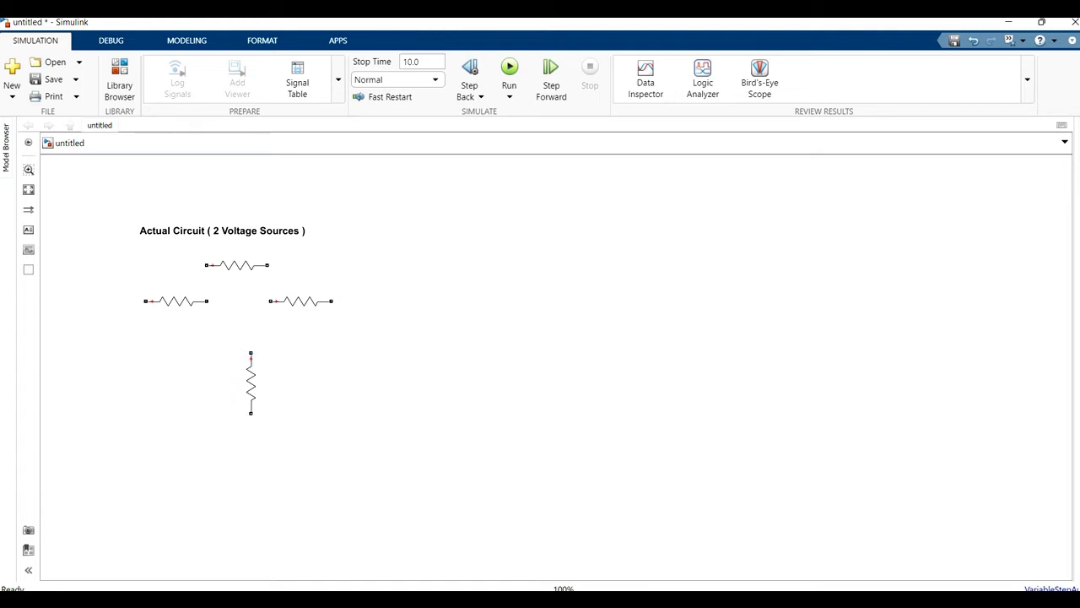
Add a Specialized Power Systems DC Voltage Source on one side of the vertical resistor and copy it to the other side.
{"action": "double_click", "coordinate": [167, 357]}
{"action": "type", "text": "dc"}
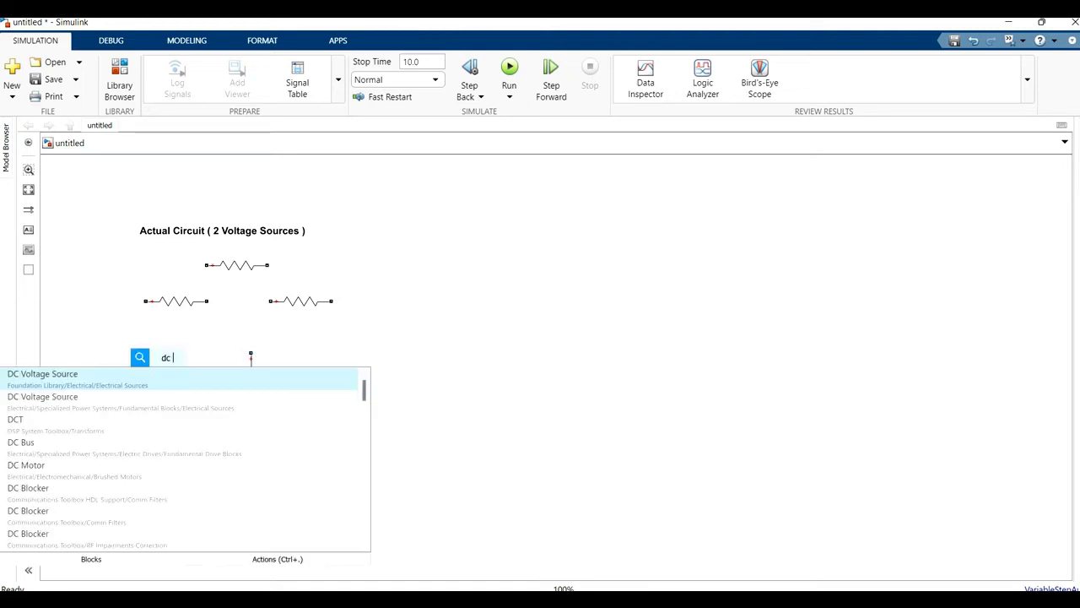
{"action": "type", "text": " vol"}
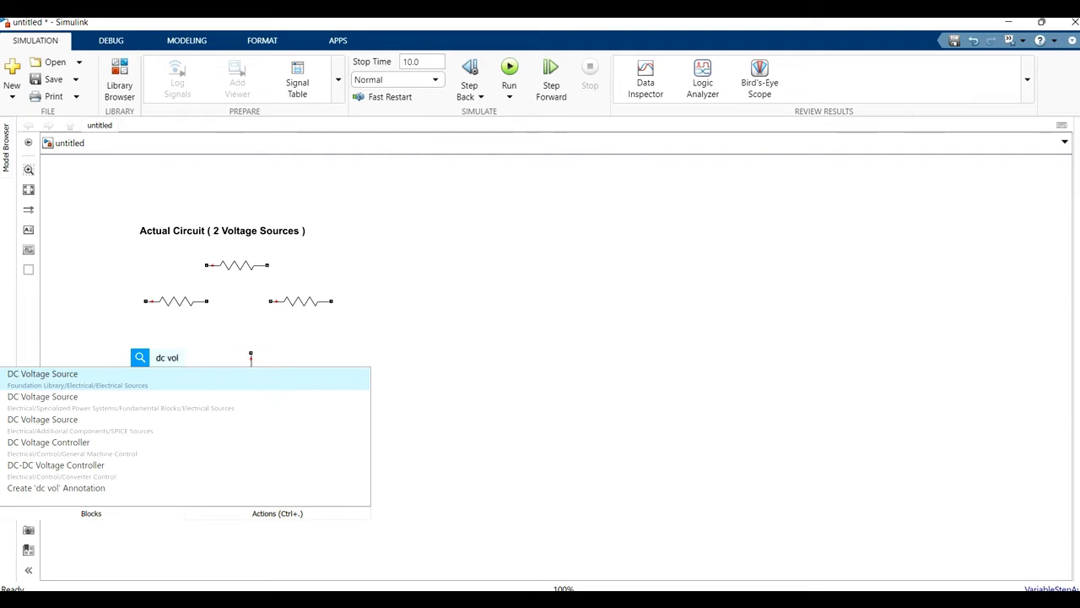
{"action": "type", "text": "tage s"}
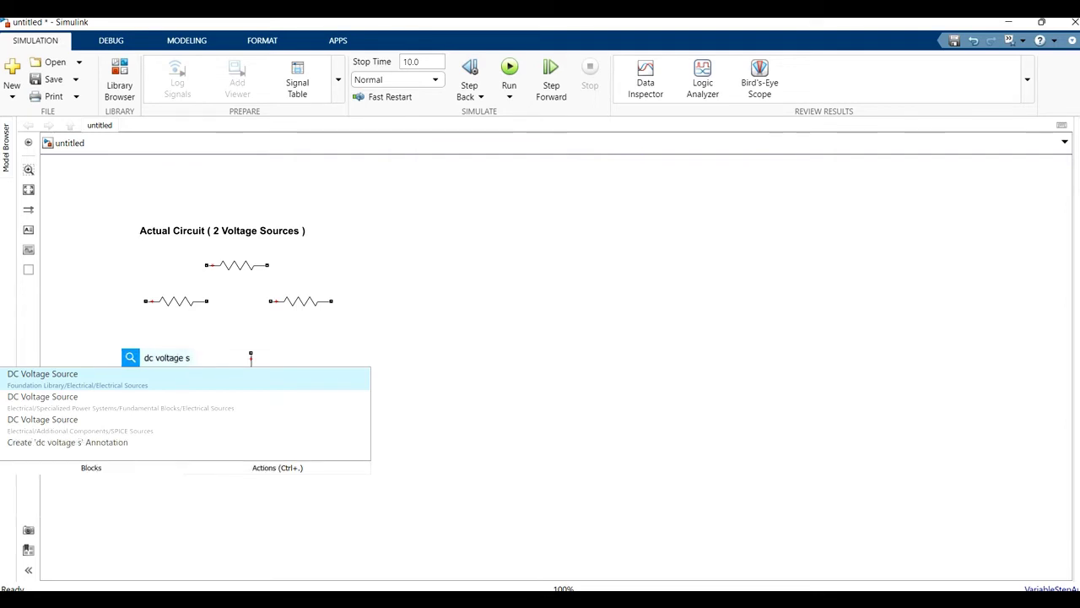
{"action": "type", "text": "our"}
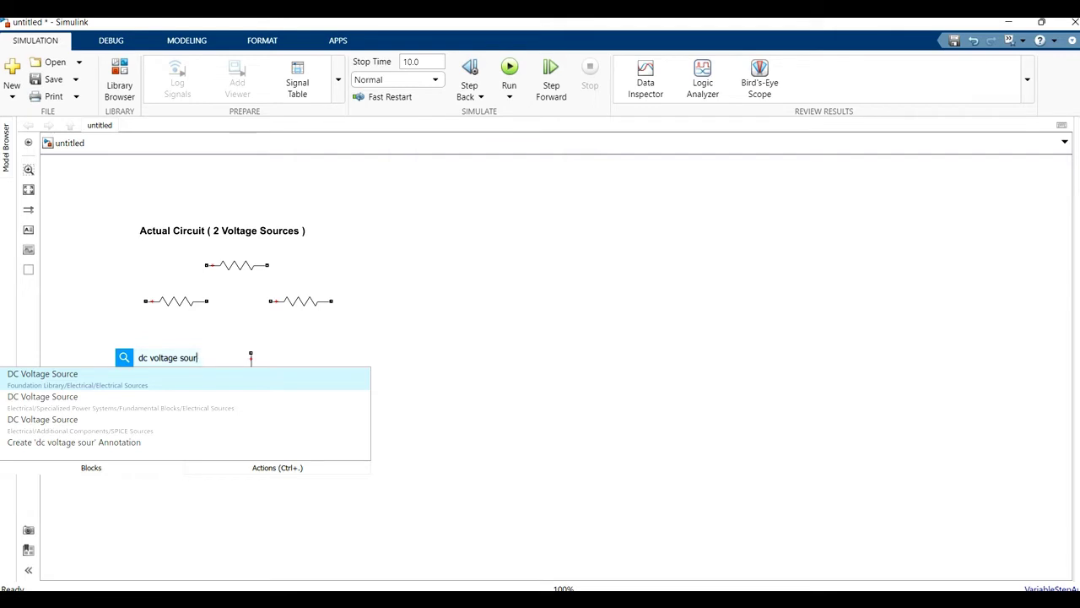
{"action": "key", "text": "Return"}
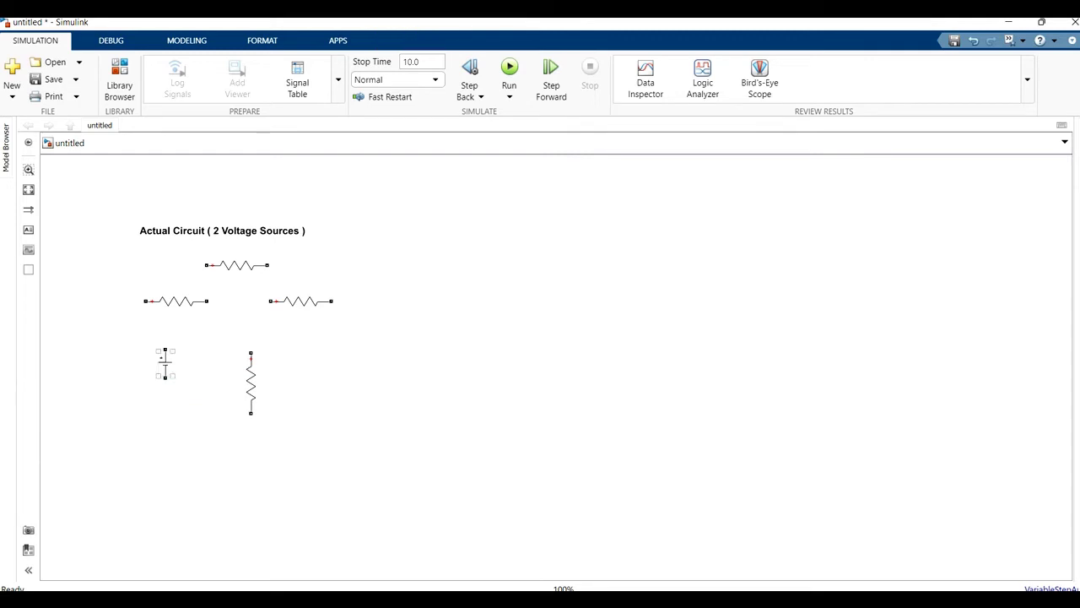
{"action": "left_click_drag", "start_coordinate": [166, 377], "coordinate": [155, 378]}
{"action": "left_click", "coordinate": [184, 402]}
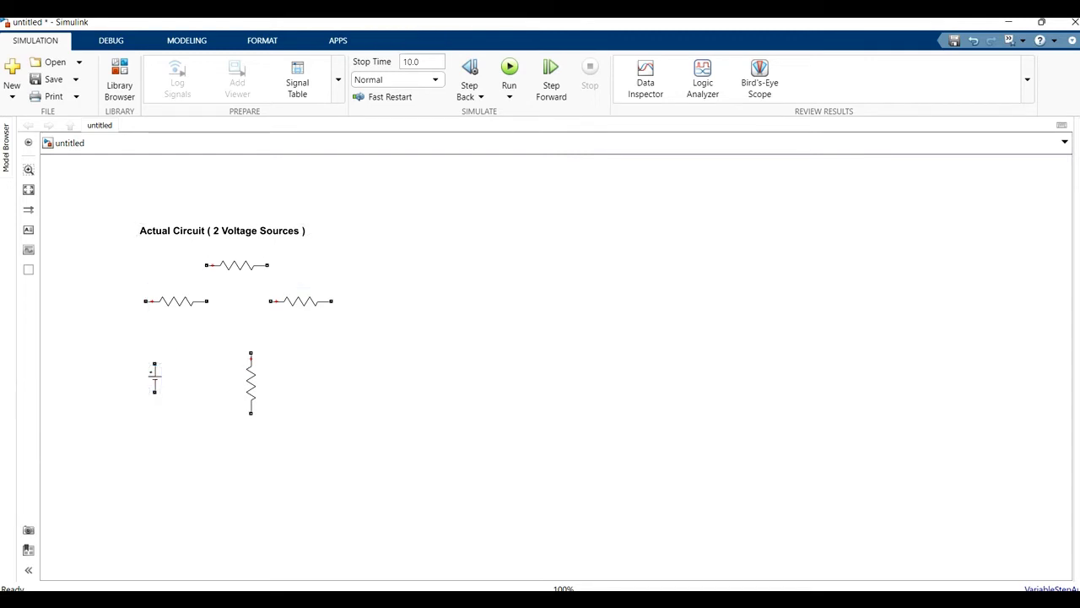
{"action": "left_click_drag", "start_coordinate": [154, 377], "coordinate": [340, 382]}
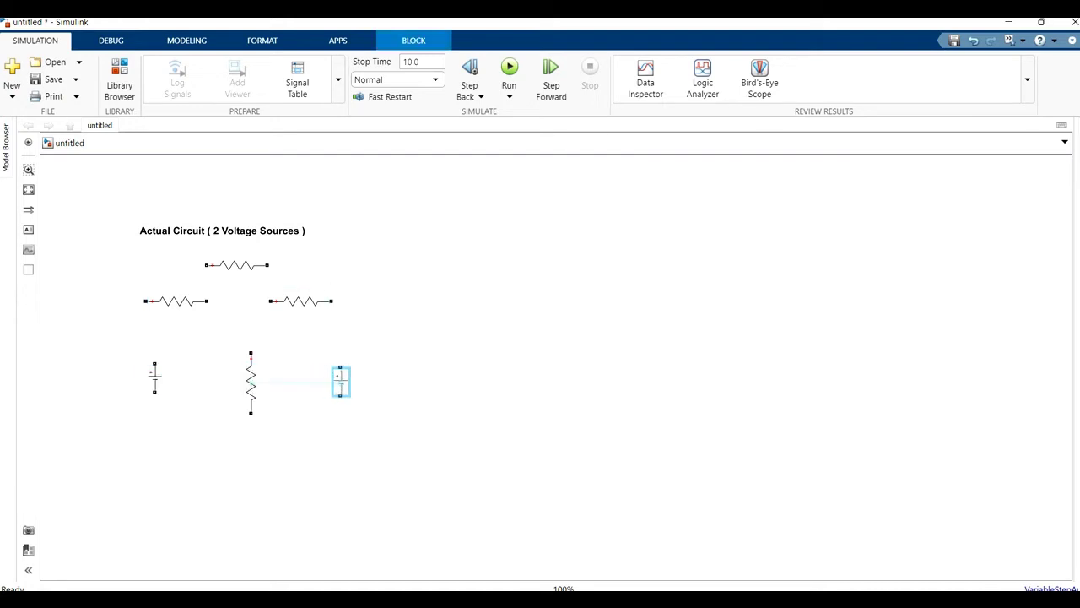
{"action": "key", "text": "Escape"}
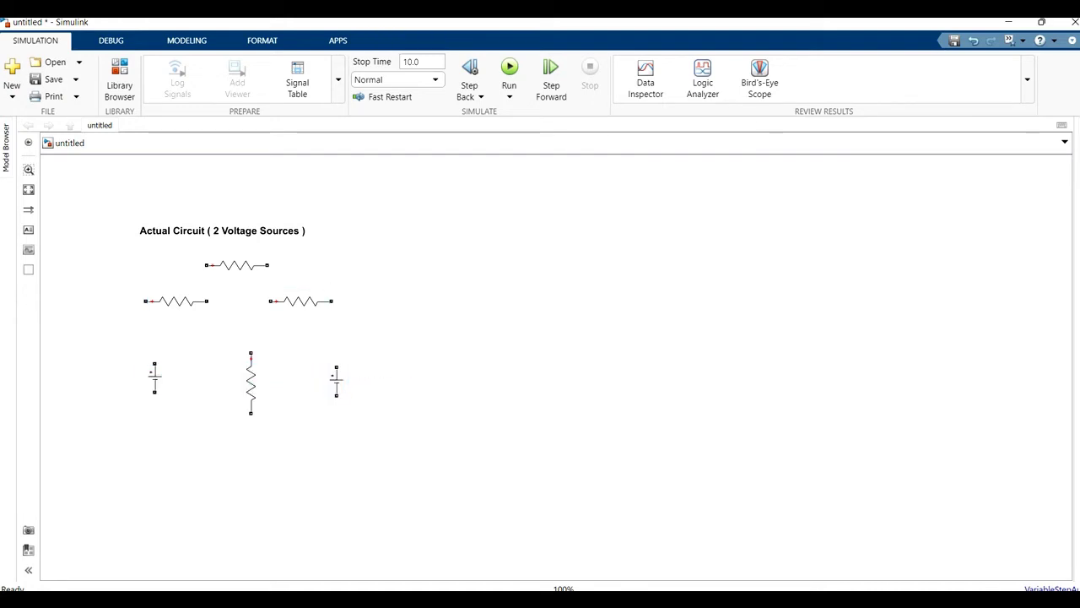
Set the middle row's resistances to 2 ohms for the left resistor and 4 ohms for the right one.
{"action": "double_click", "coordinate": [176, 300]}
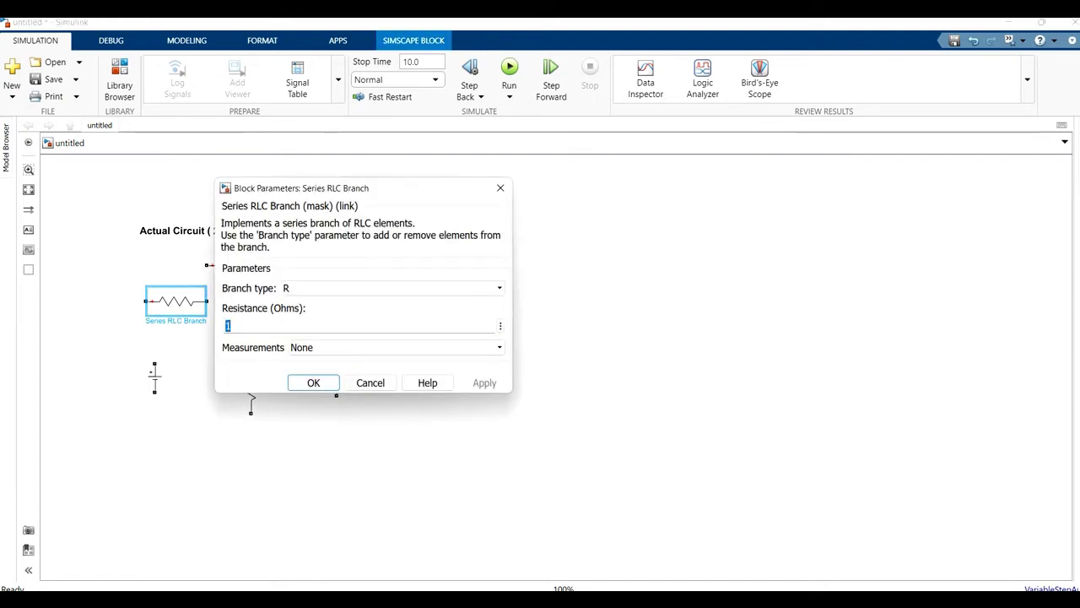
{"action": "type", "text": "2"}
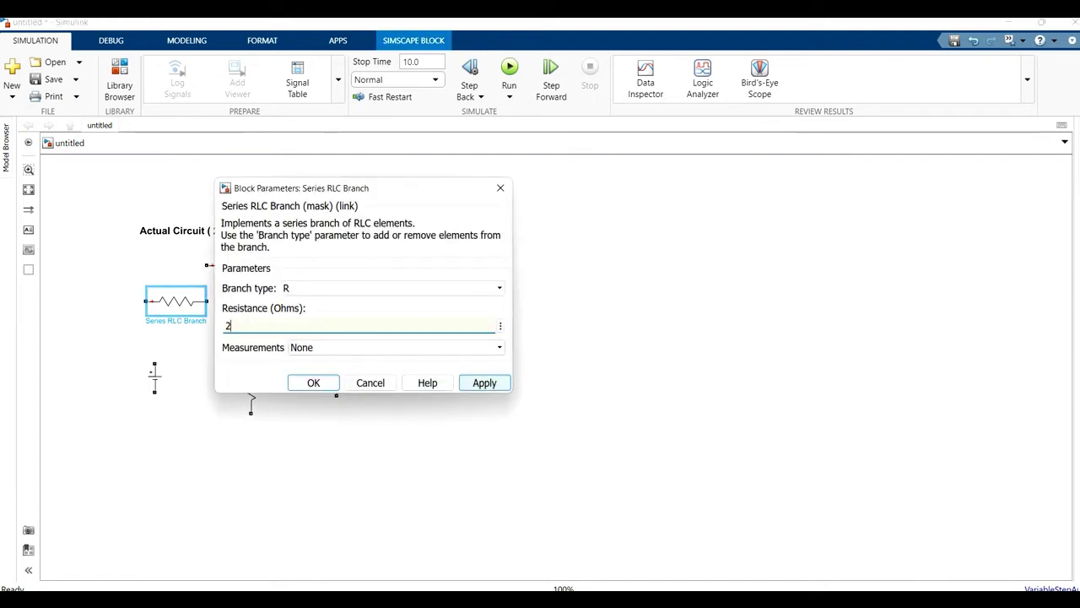
{"action": "left_click", "coordinate": [314, 382]}
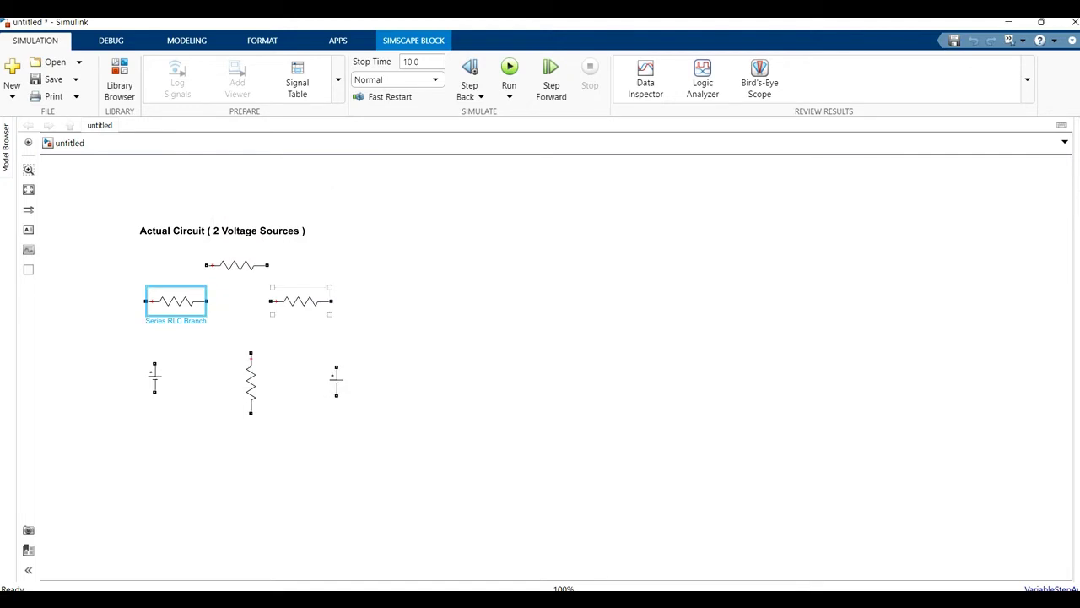
{"action": "left_click", "coordinate": [301, 300]}
{"action": "double_click", "coordinate": [301, 300]}
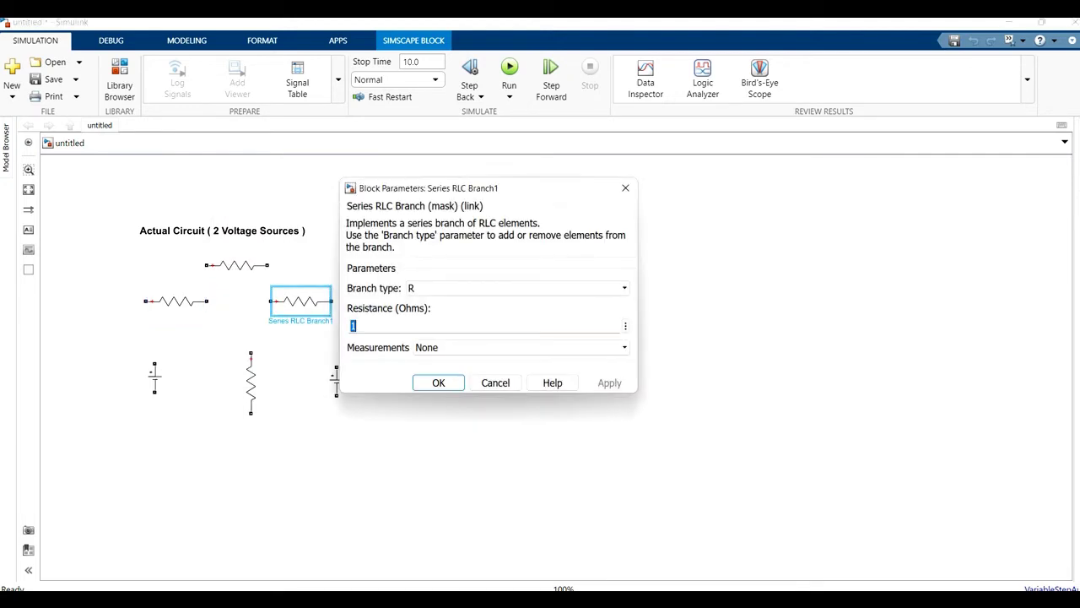
{"action": "type", "text": "4"}
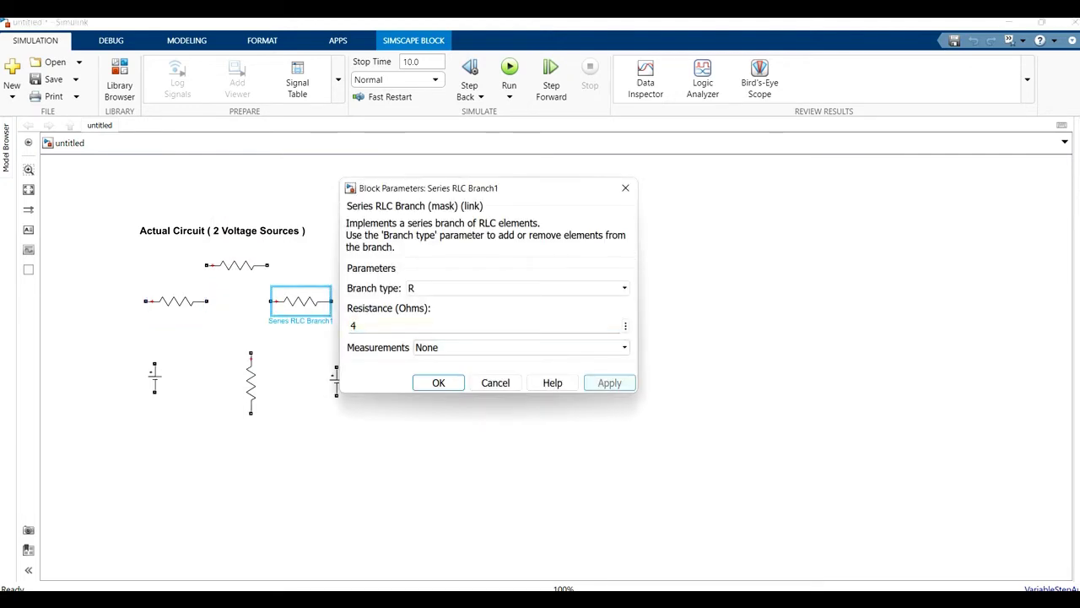
{"action": "left_click", "coordinate": [438, 382]}
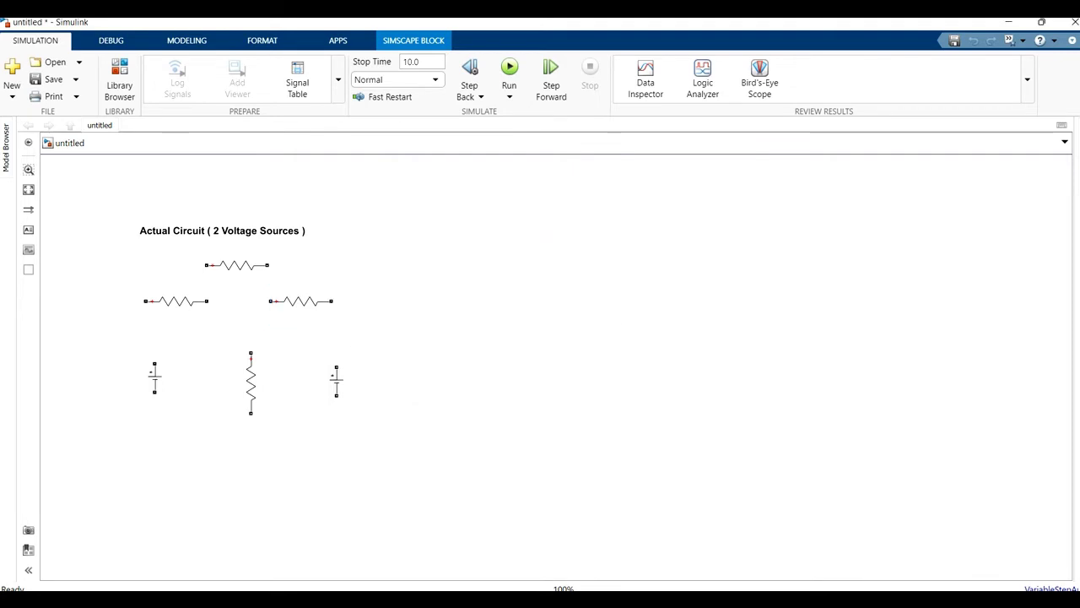
Set the topmost resistor's resistance to 2 ohms and the vertical resistor's to 6 ohms.
{"action": "left_click", "coordinate": [237, 265]}
{"action": "double_click", "coordinate": [237, 265]}
{"action": "double_click", "coordinate": [289, 289]}
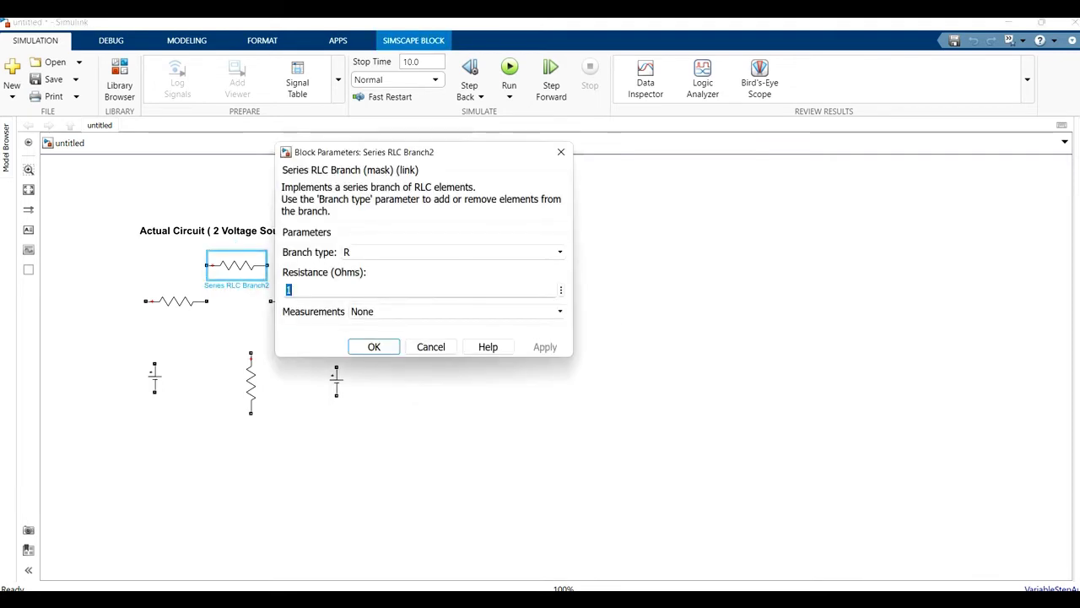
{"action": "type", "text": "2"}
{"action": "key", "text": "Return"}
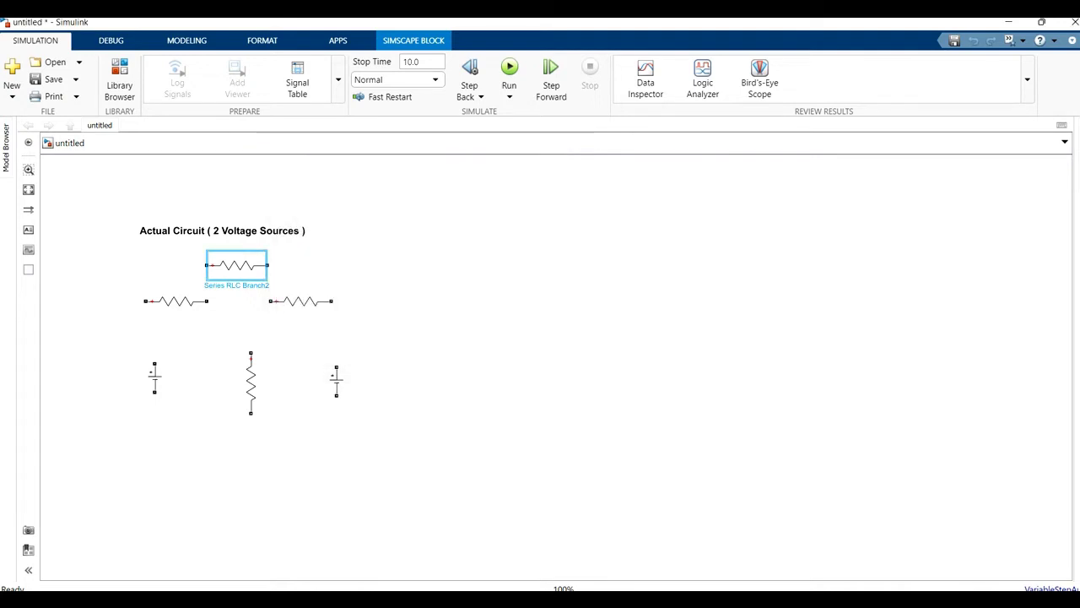
{"action": "double_click", "coordinate": [250, 382]}
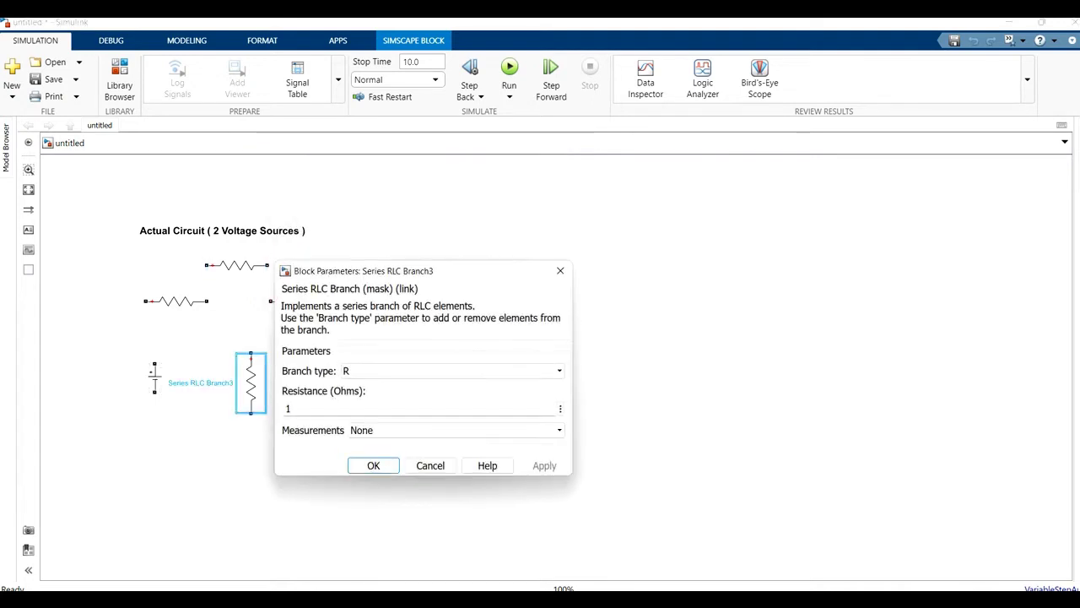
{"action": "type", "text": "6"}
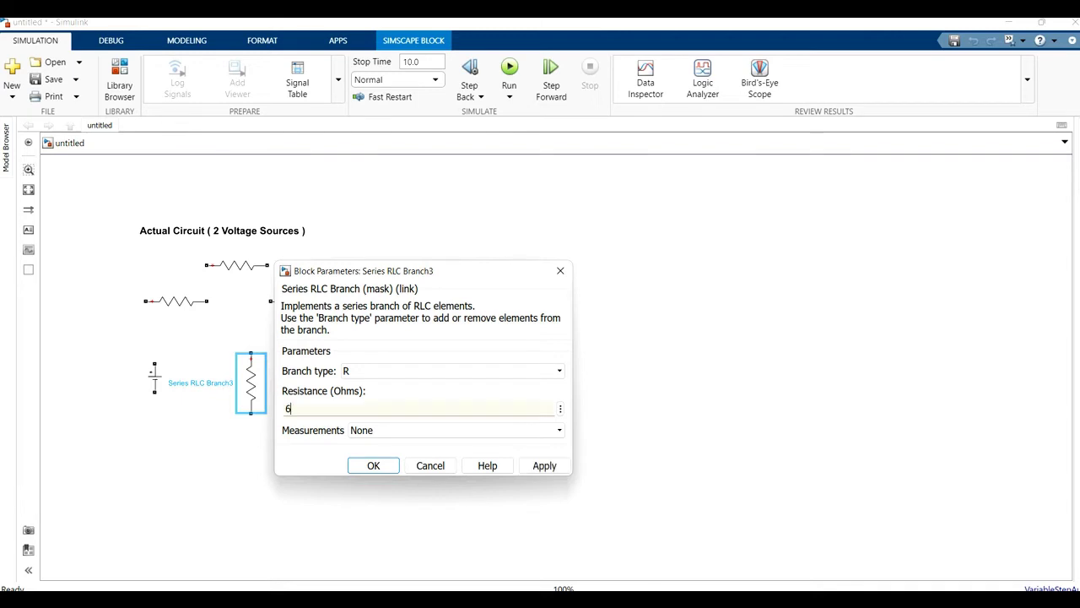
{"action": "key", "text": "Return"}
Review the resistance settings of the right middle, topmost and left middle resistors.
{"action": "double_click", "coordinate": [300, 301]}
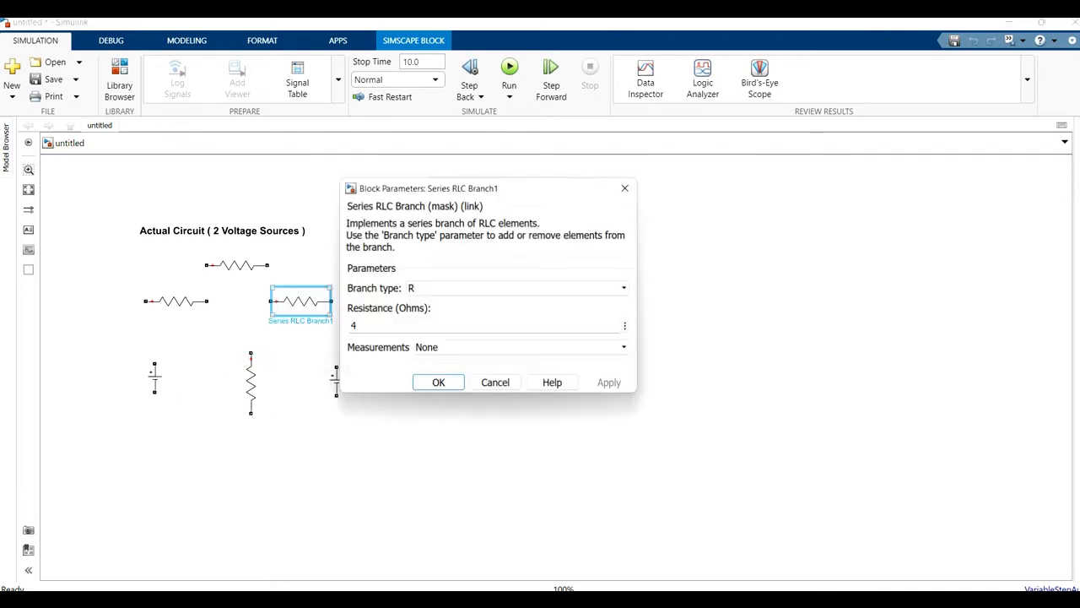
{"action": "left_click", "coordinate": [625, 188]}
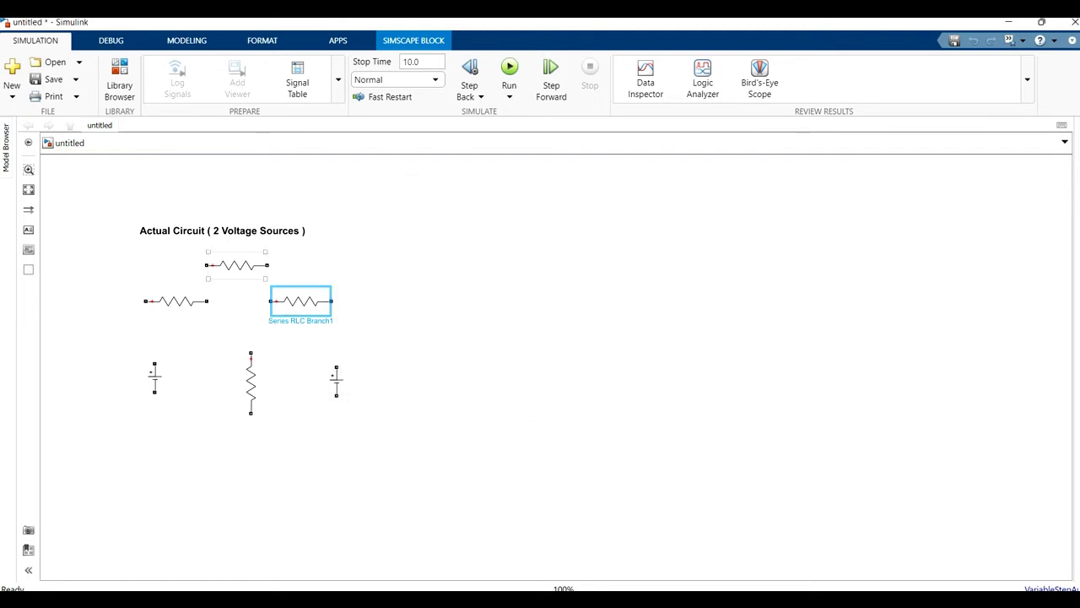
{"action": "double_click", "coordinate": [237, 265]}
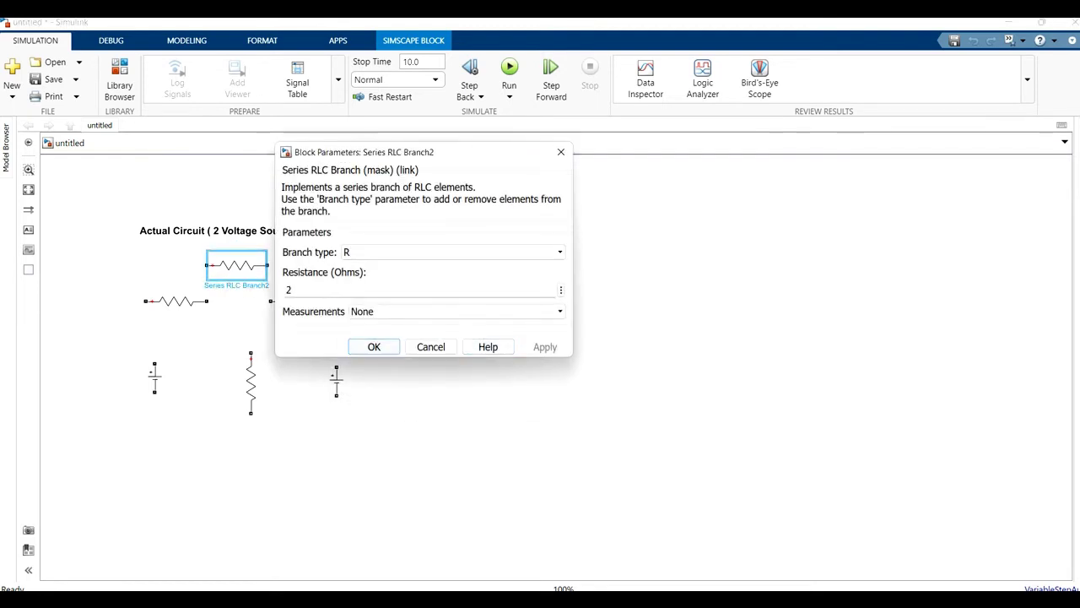
{"action": "left_click", "coordinate": [374, 347]}
{"action": "double_click", "coordinate": [177, 301]}
{"action": "double_click", "coordinate": [176, 301]}
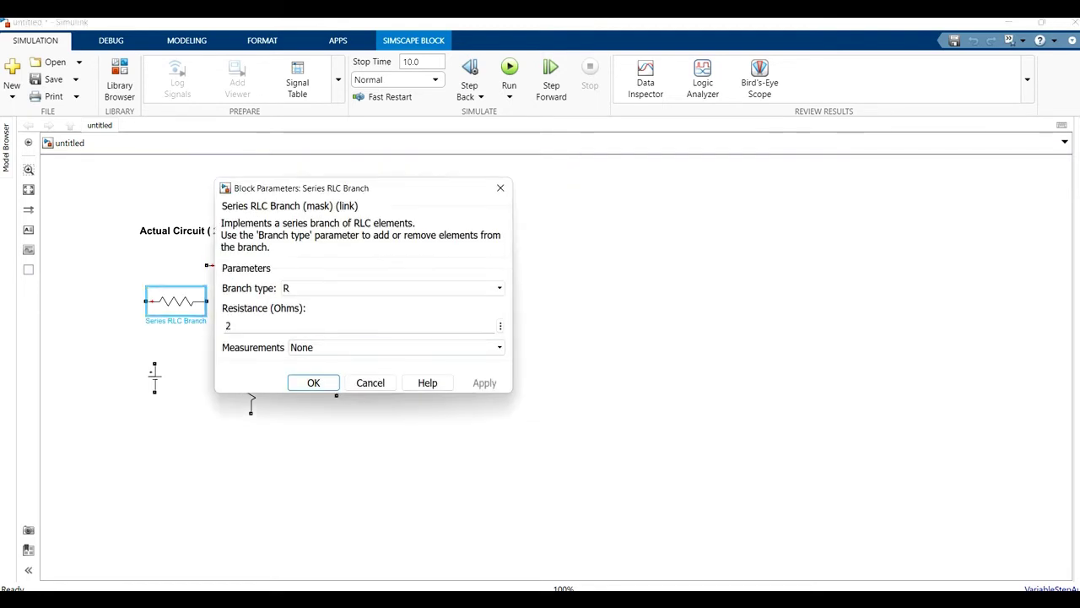
{"action": "key", "text": "Return"}
Set the amplitude of the DC voltage source left of the vertical resistor to 5 V.
{"action": "left_click", "coordinate": [154, 377]}
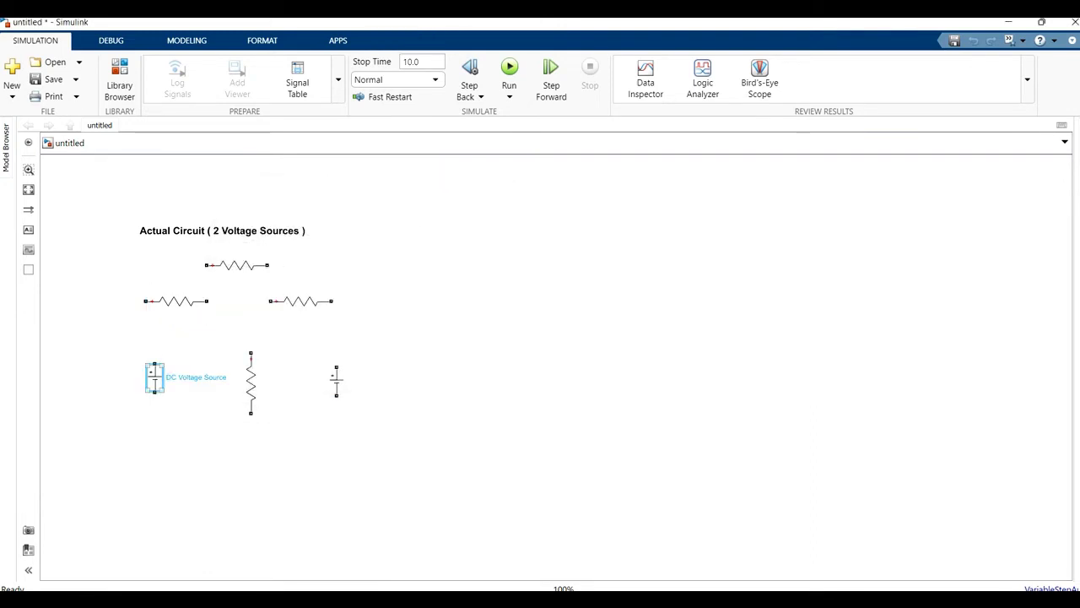
{"action": "double_click", "coordinate": [154, 377]}
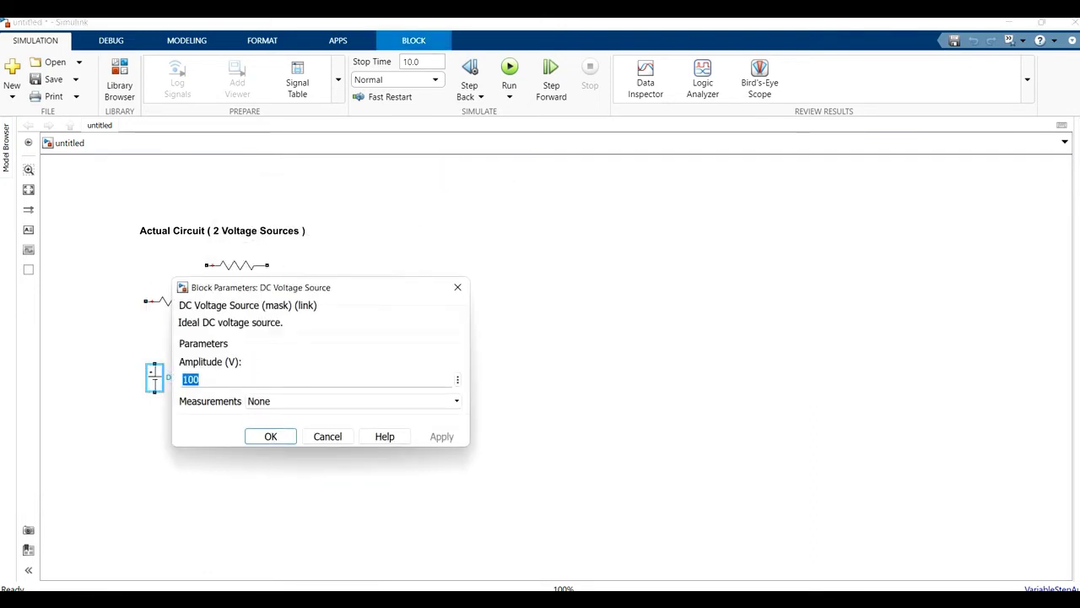
{"action": "type", "text": "5"}
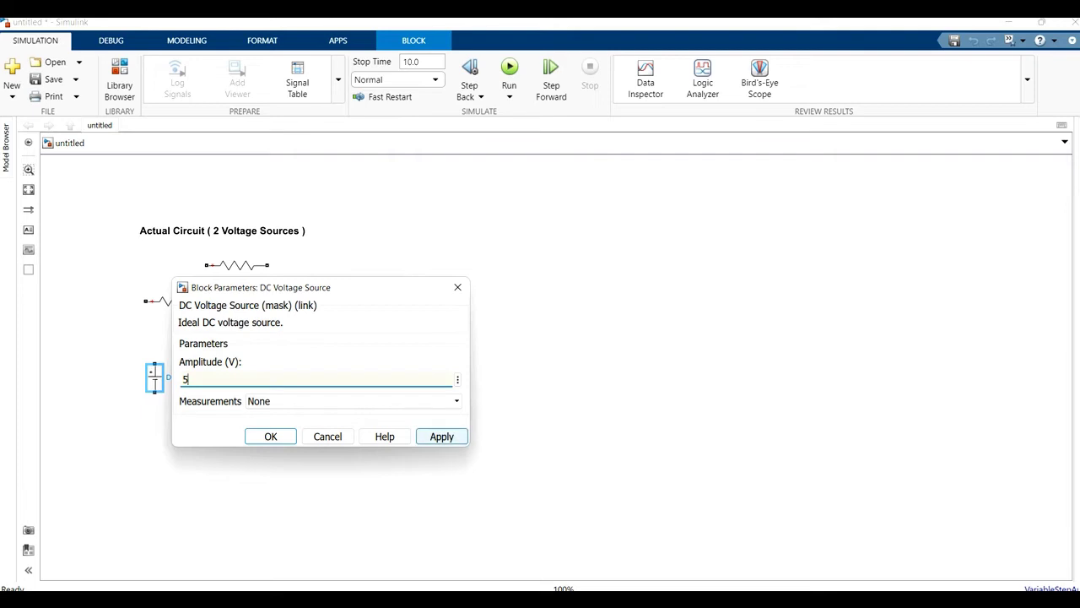
{"action": "left_click", "coordinate": [442, 437]}
{"action": "left_click", "coordinate": [270, 436]}
Set the amplitude of the DC voltage source right of the vertical resistor to 10 V.
{"action": "left_click", "coordinate": [337, 382]}
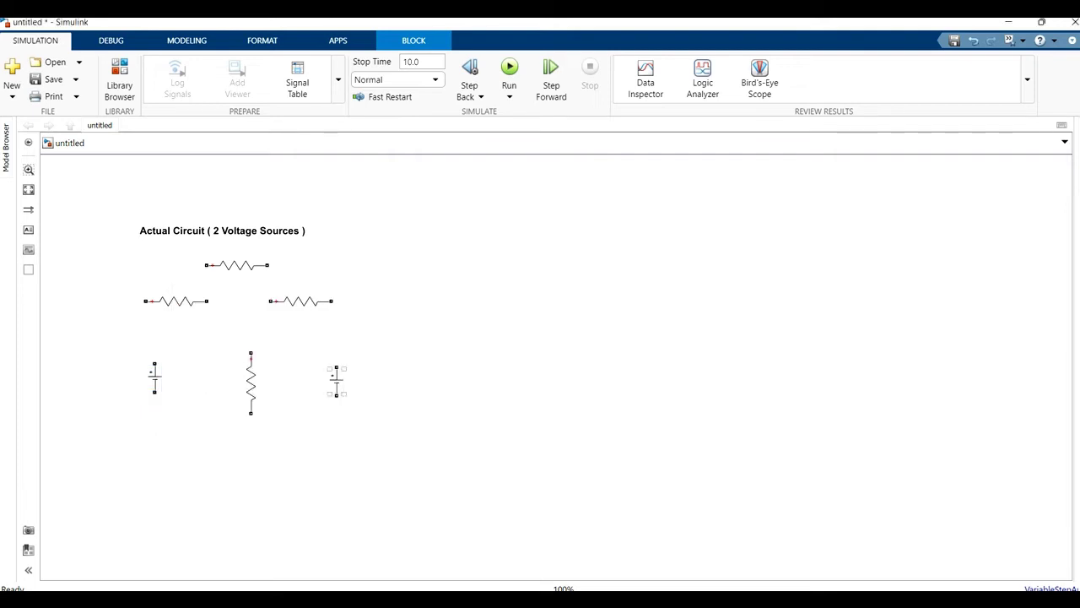
{"action": "double_click", "coordinate": [336, 380]}
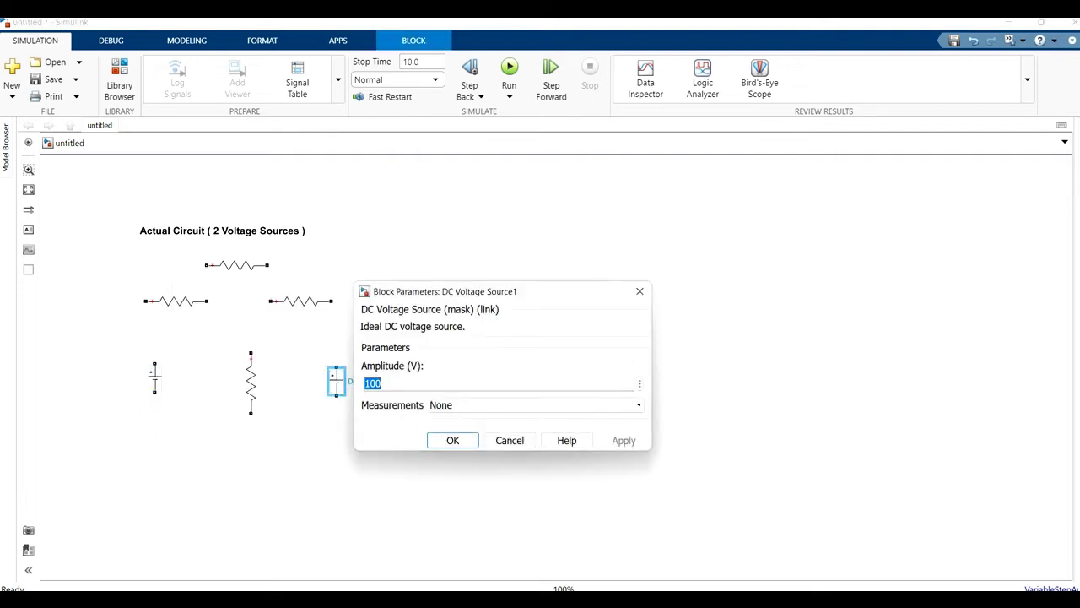
{"action": "type", "text": "1"}
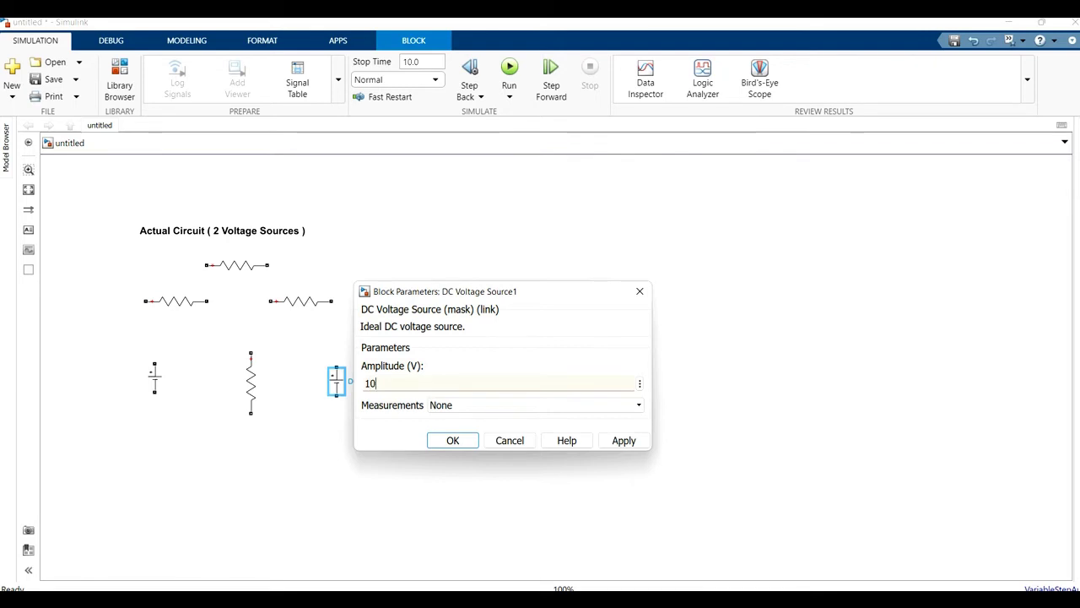
{"action": "left_click", "coordinate": [624, 440]}
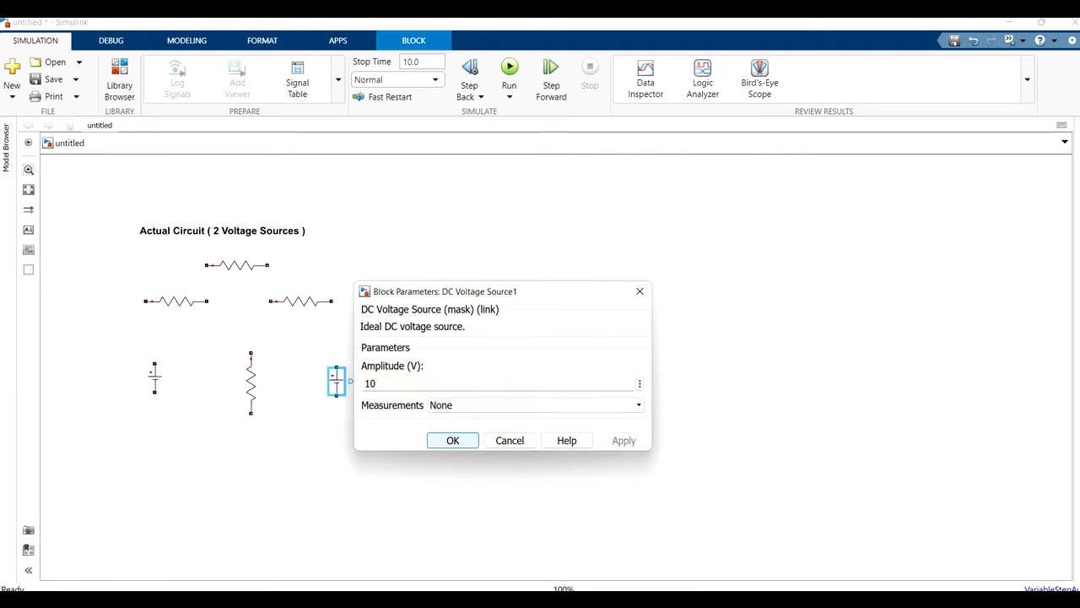
{"action": "left_click", "coordinate": [453, 440]}
Add the annotation "5V" beside the left voltage source.
{"action": "left_click", "coordinate": [453, 440]}
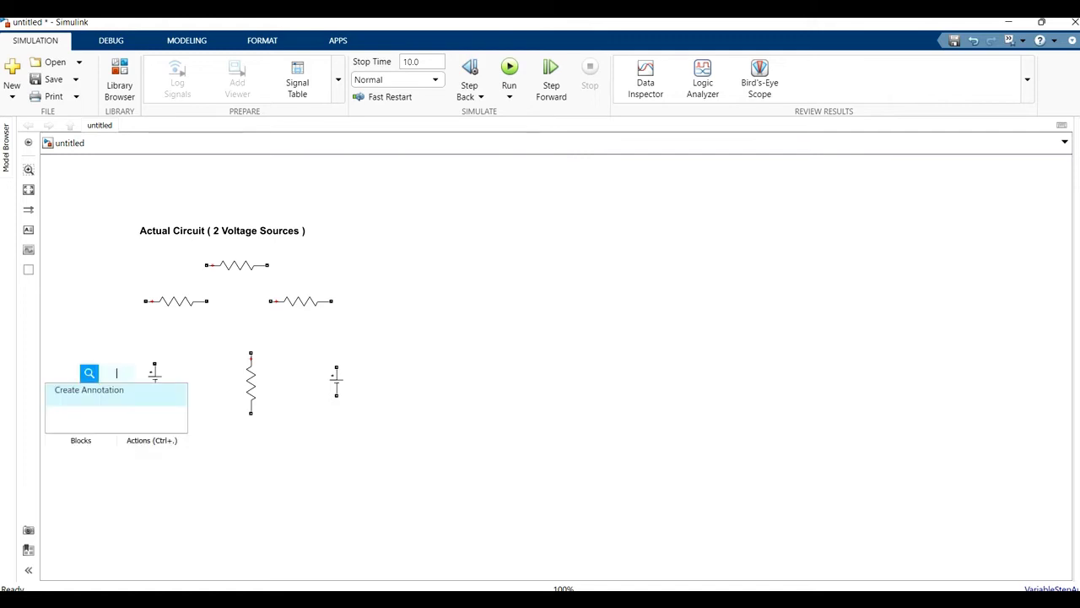
{"action": "type", "text": "5V"}
{"action": "key", "text": "Return"}
{"action": "double_click", "coordinate": [338, 378]}
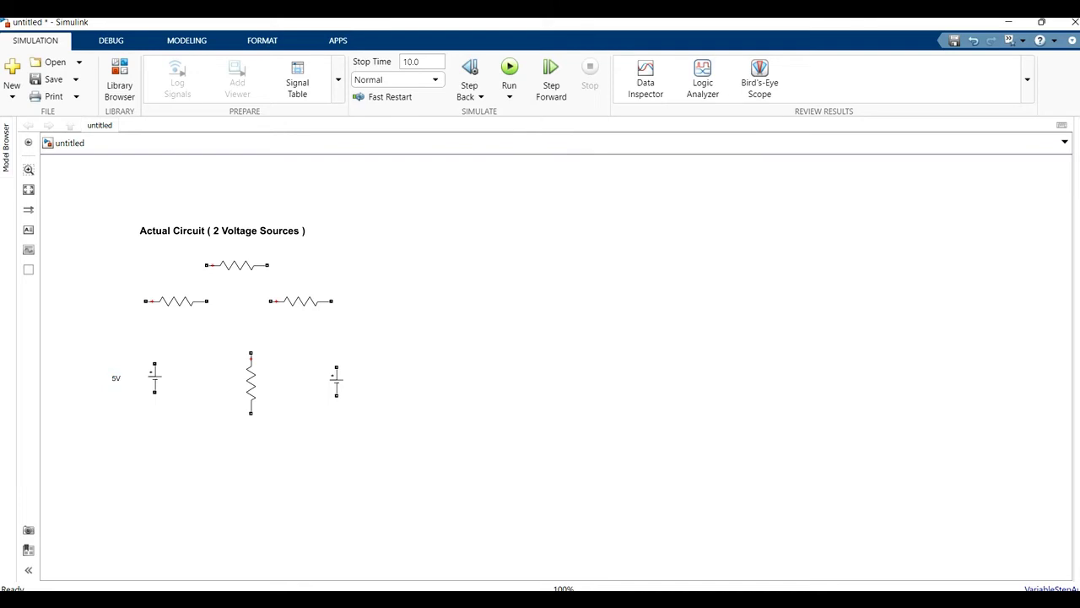
{"action": "type", "text": "10v"}
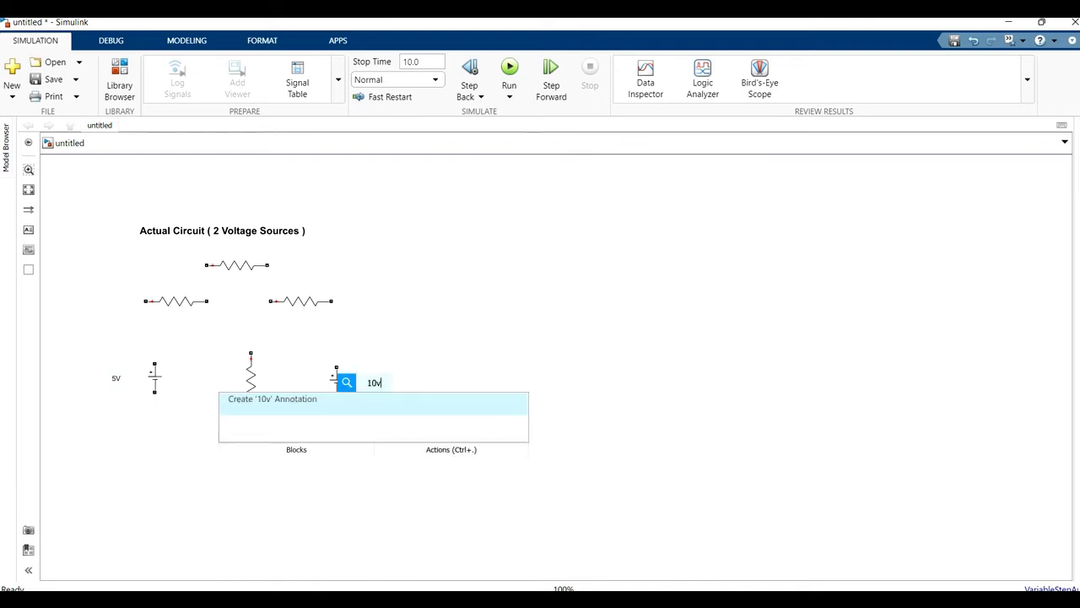
{"action": "key", "text": "BackSpace"}
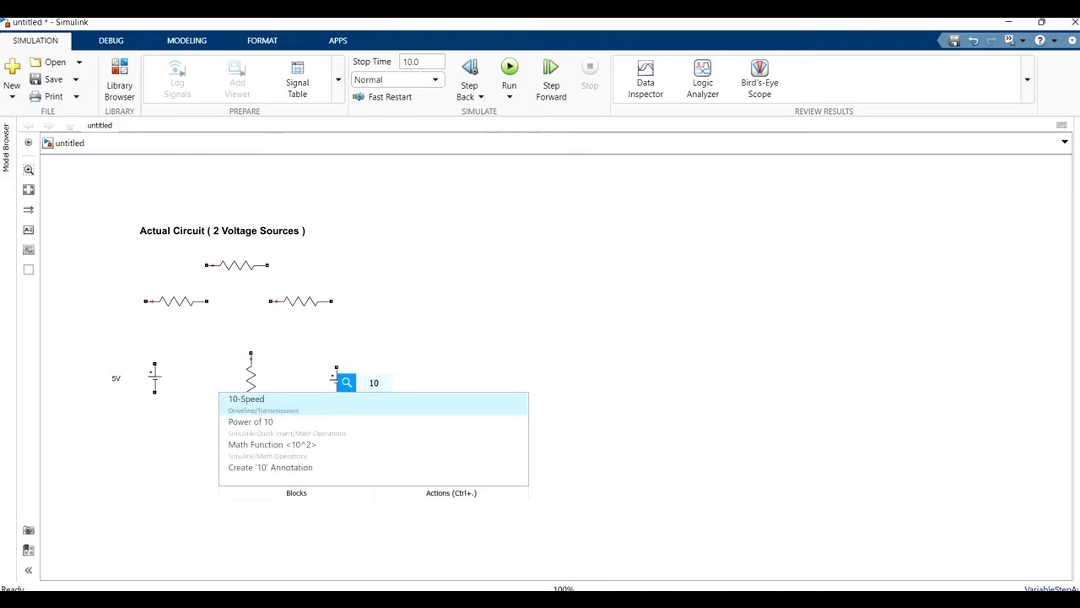
{"action": "type", "text": "V"}
{"action": "key", "text": "Return"}
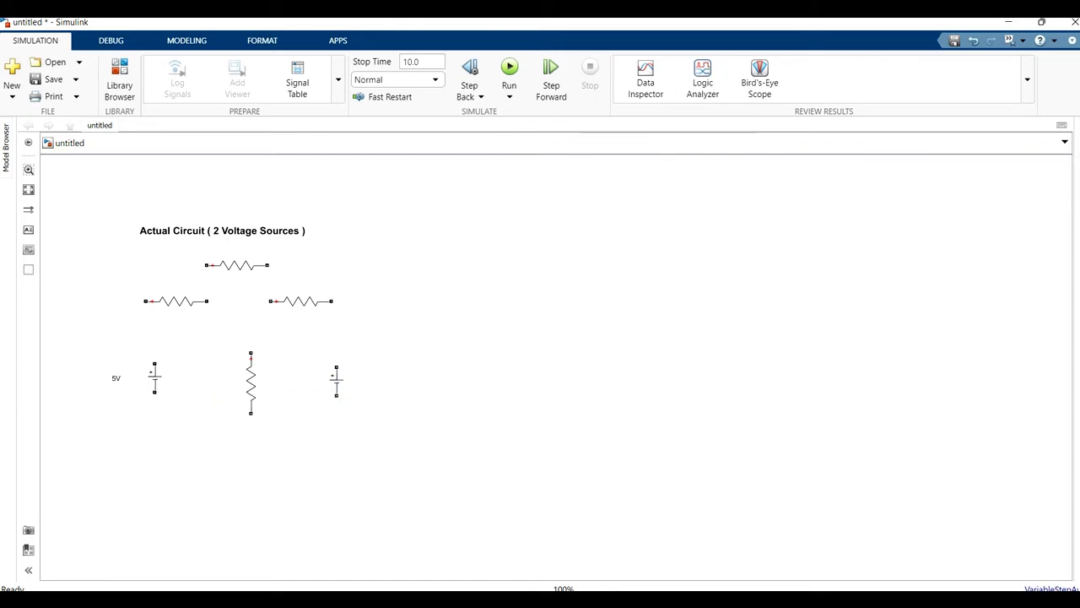
Add the annotation "10V" beside the right voltage source.
{"action": "double_click", "coordinate": [335, 373]}
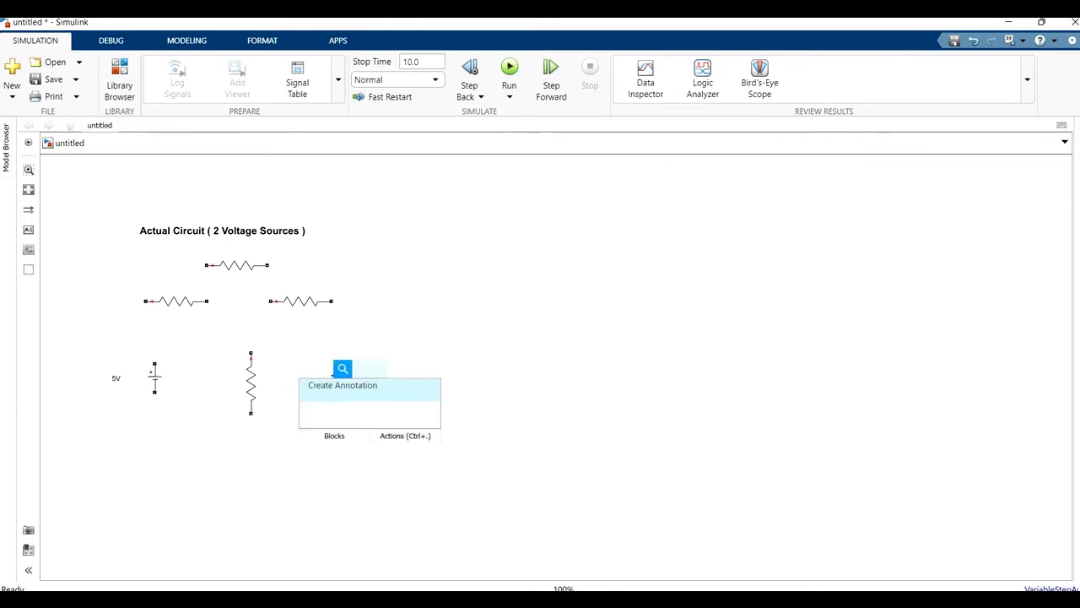
{"action": "type", "text": "10V"}
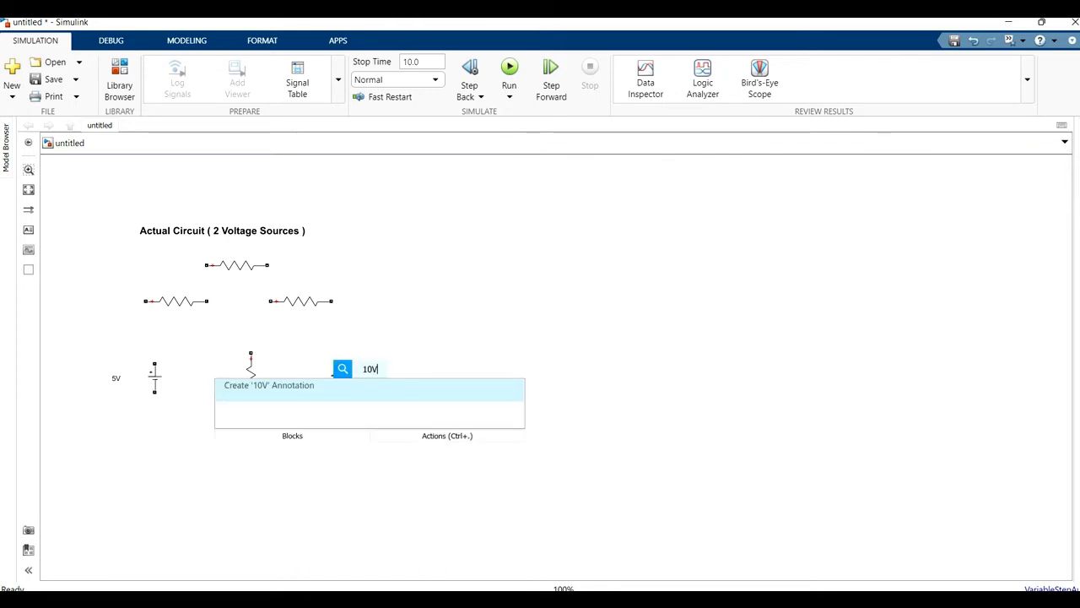
{"action": "key", "text": "Return"}
{"action": "key", "text": "Escape"}
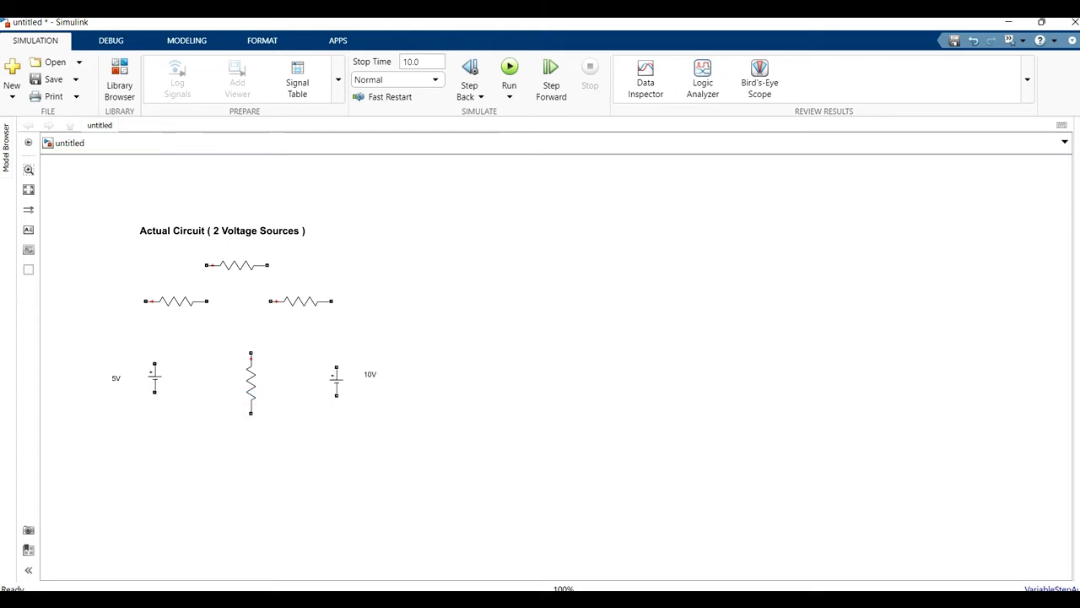
Wire both sources' positive terminals to the outer ends of the middle-row resistors and their negative terminals to the vertical resistor's lower end.
{"action": "left_click_drag", "start_coordinate": [155, 378], "coordinate": [146, 300]}
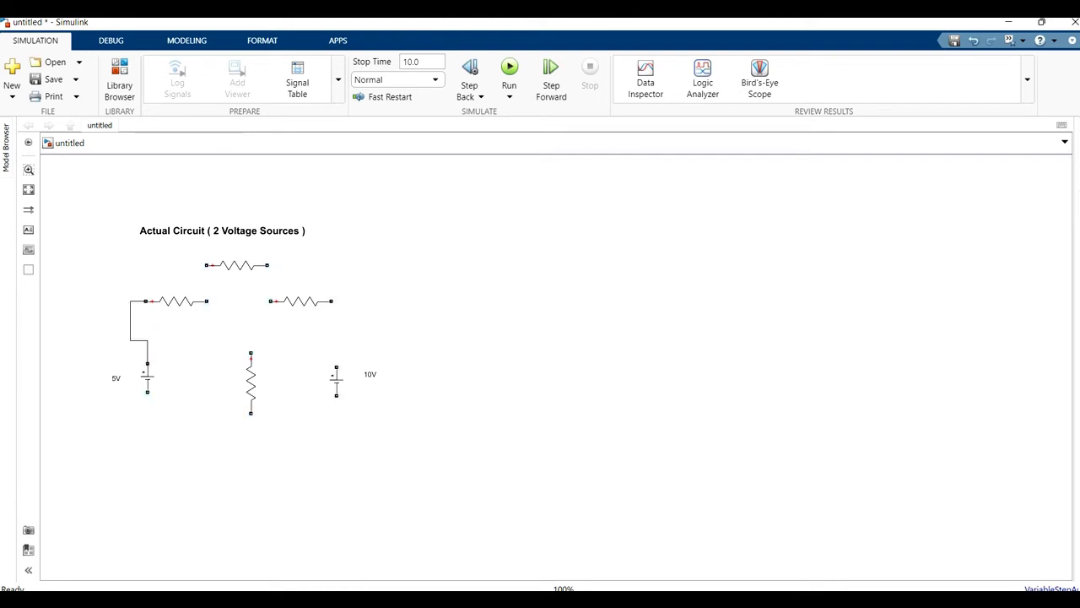
{"action": "left_click_drag", "start_coordinate": [148, 392], "coordinate": [250, 413]}
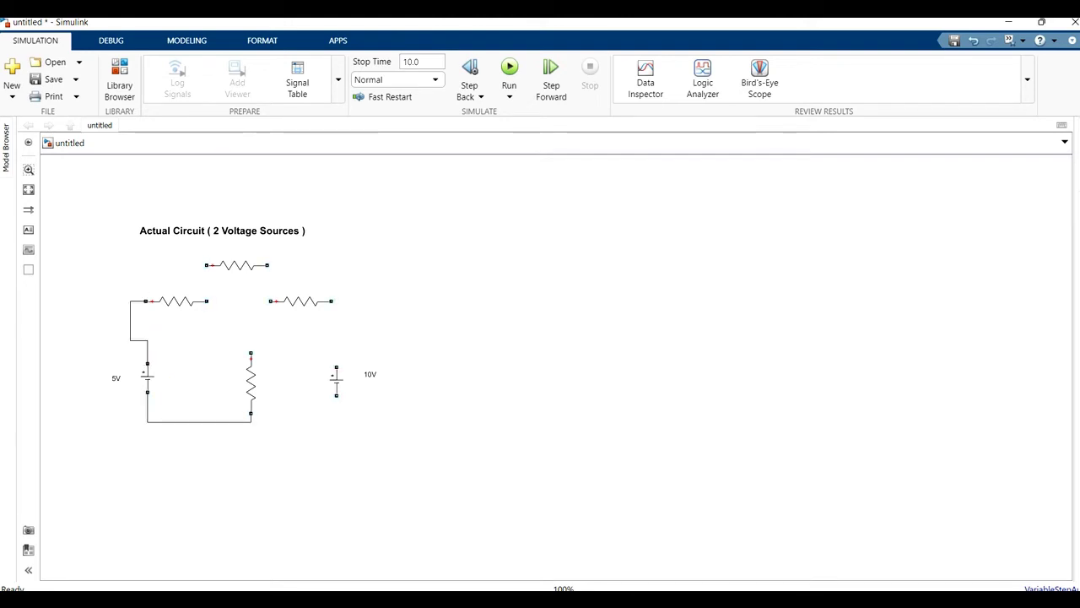
{"action": "left_click_drag", "start_coordinate": [336, 394], "coordinate": [251, 421]}
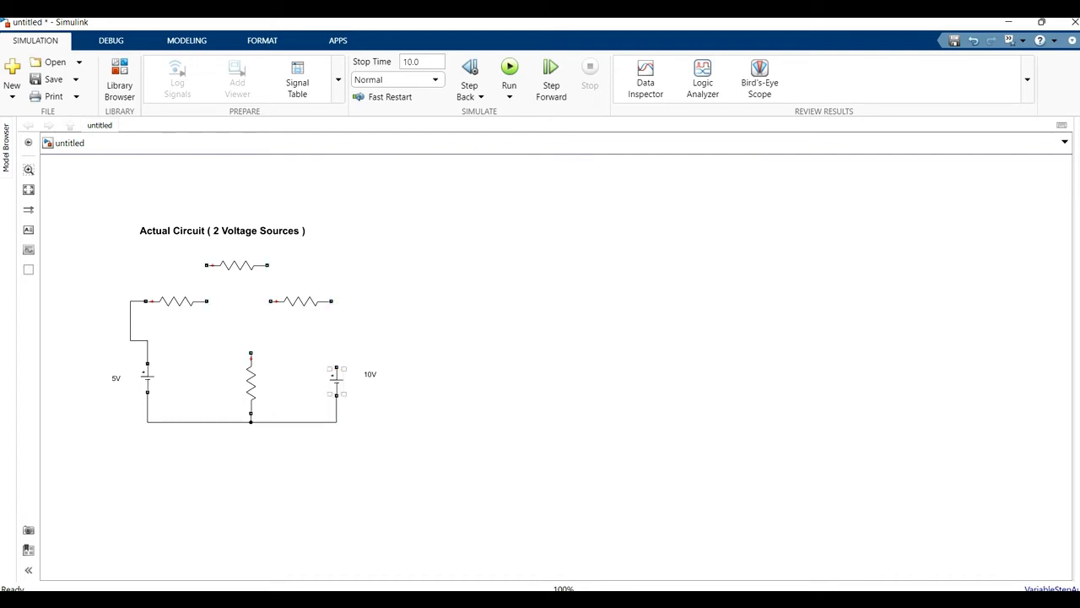
{"action": "left_click_drag", "start_coordinate": [336, 368], "coordinate": [333, 300]}
Join the two middle-row resistors in series and connect the topmost resistor in parallel across the pair.
{"action": "left_click_drag", "start_coordinate": [207, 301], "coordinate": [270, 300]}
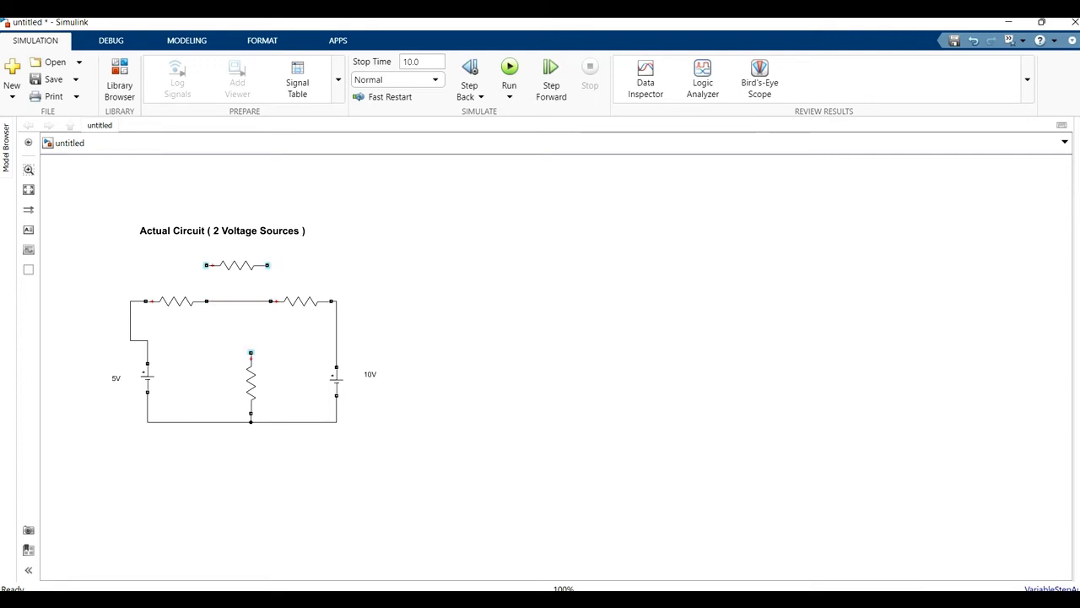
{"action": "left_click_drag", "start_coordinate": [207, 265], "coordinate": [131, 301]}
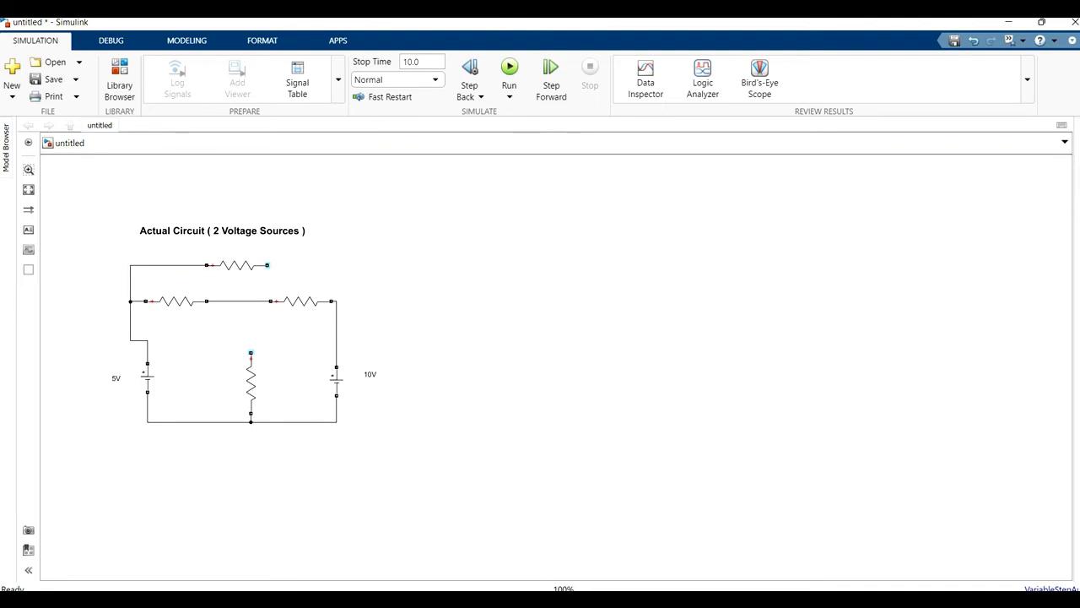
{"action": "left_click_drag", "start_coordinate": [267, 265], "coordinate": [338, 301]}
Add a Specialized Power Systems Current Measurement block beside the circuit and rotate it to vertical.
{"action": "double_click", "coordinate": [420, 268]}
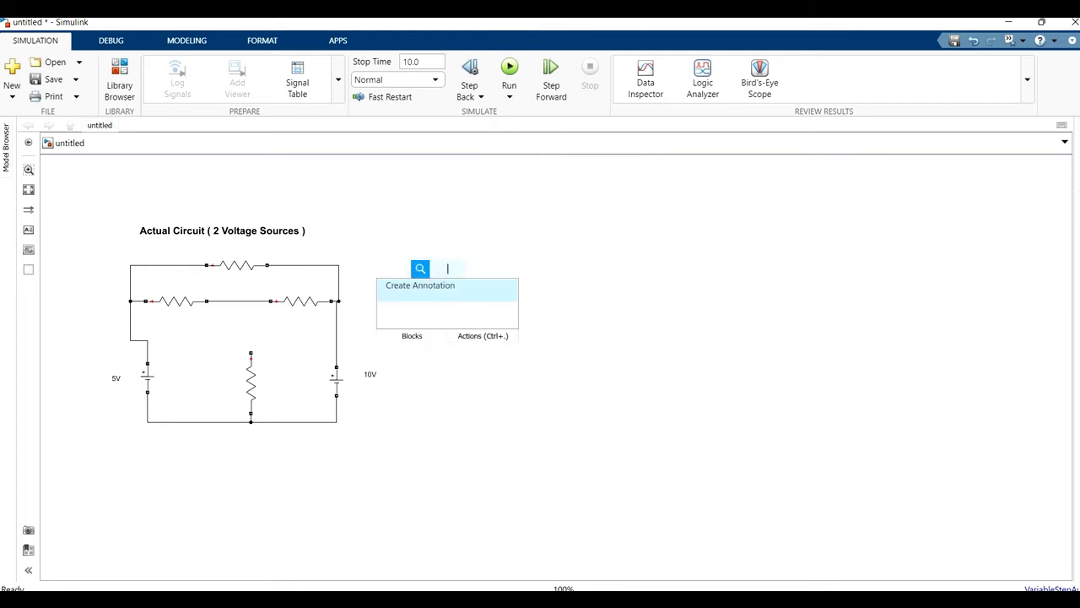
{"action": "type", "text": "cu"}
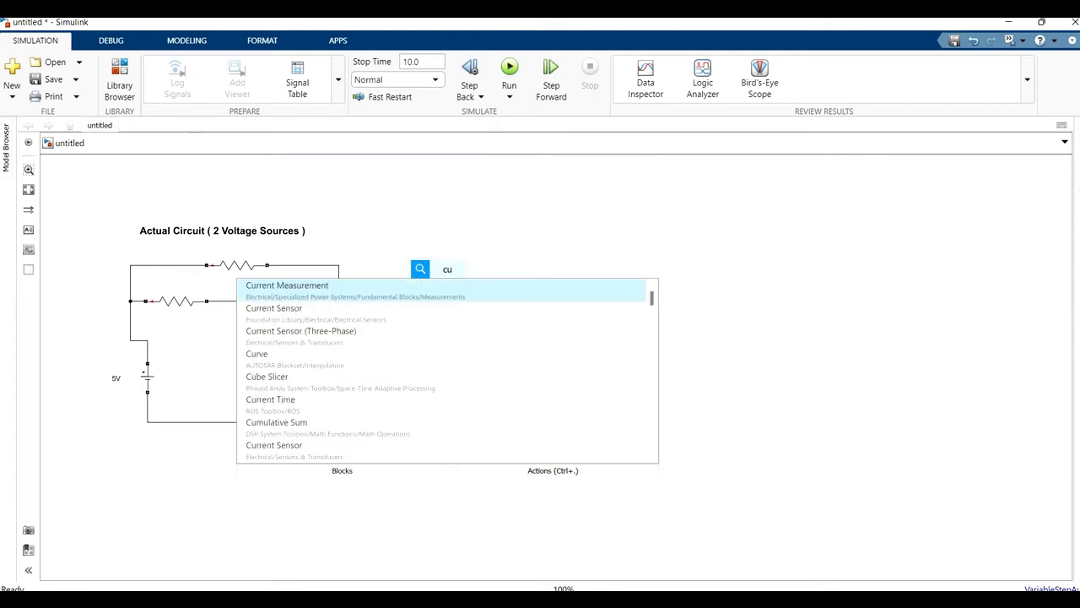
{"action": "key", "text": "Return"}
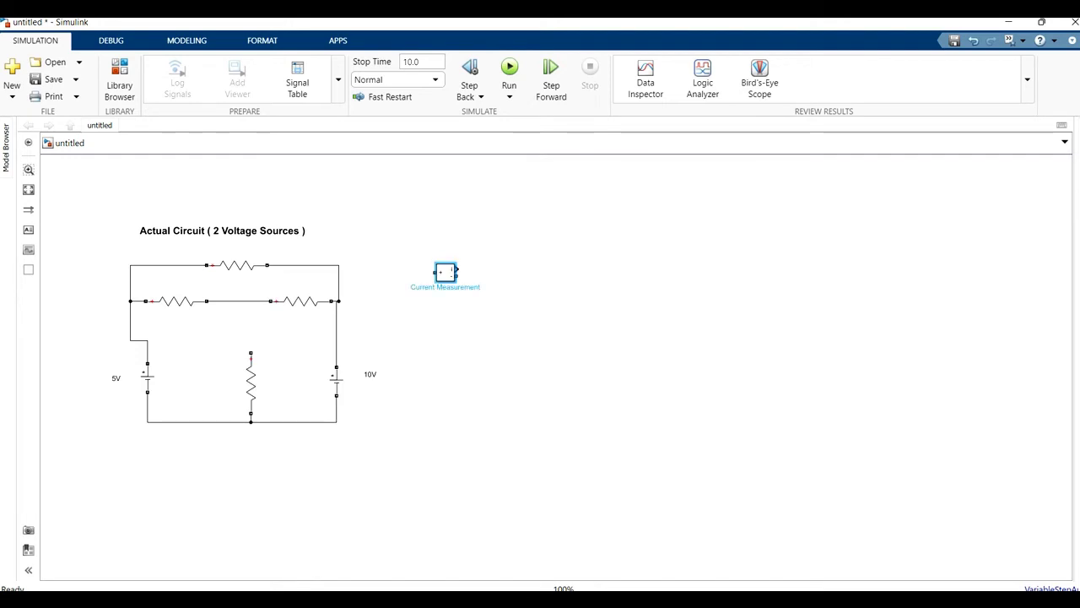
{"action": "left_click_drag", "start_coordinate": [446, 272], "coordinate": [421, 301]}
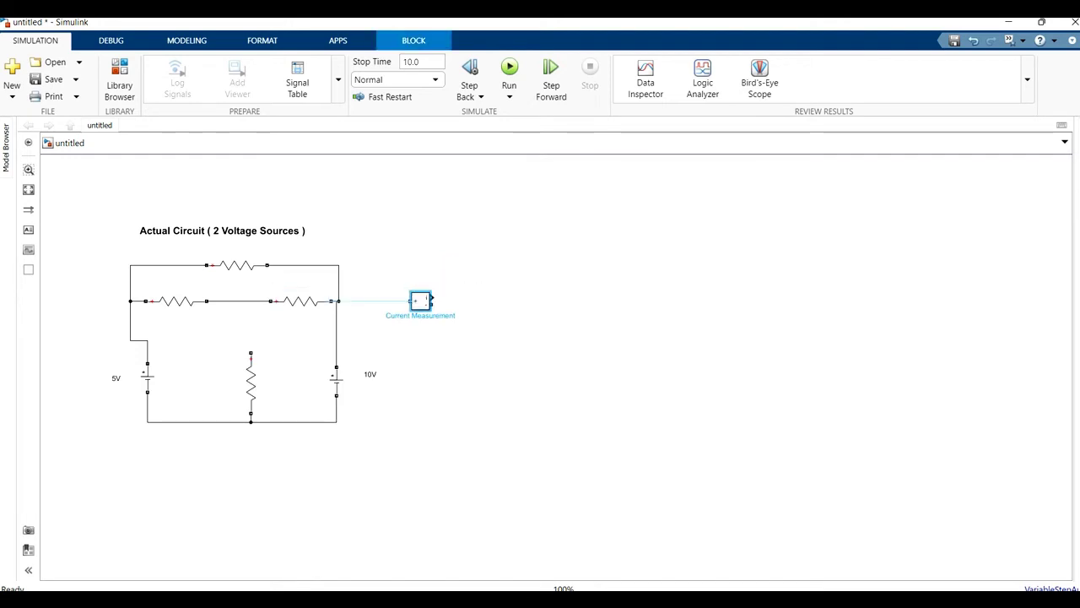
{"action": "key", "text": "ctrl+r"}
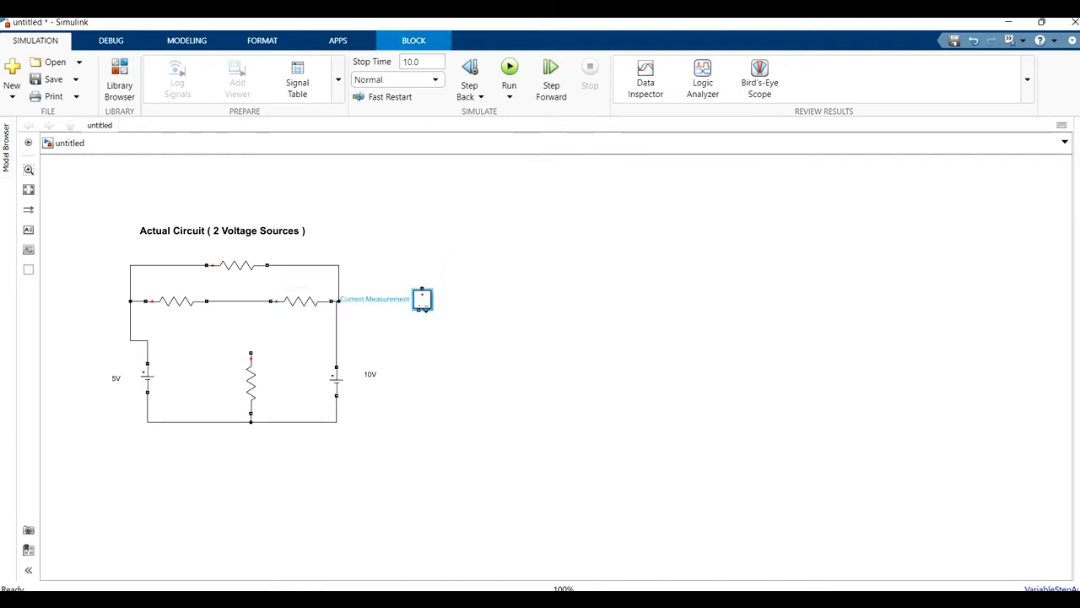
Place the Current Measurement block above the vertical resistor and wire it between that resistor and the middle resistors' junction.
{"action": "left_click", "coordinate": [463, 327]}
{"action": "left_click_drag", "start_coordinate": [422, 299], "coordinate": [254, 328]}
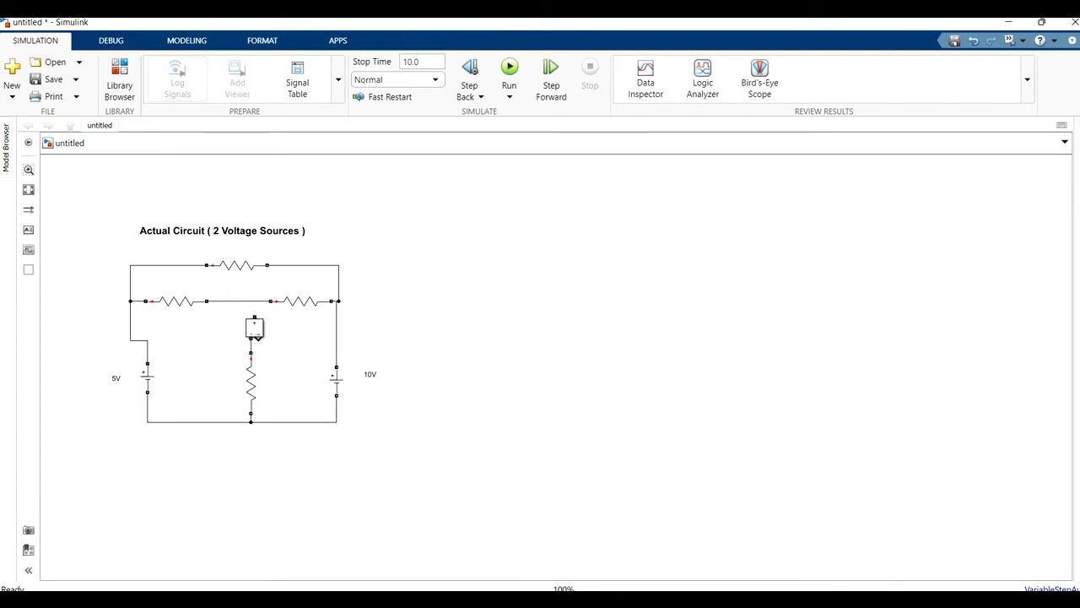
{"action": "left_click_drag", "start_coordinate": [255, 317], "coordinate": [255, 301]}
Add a Simulink Sinks Display block beside the circuit and connect it to the Current Measurement block's signal output.
{"action": "double_click", "coordinate": [408, 305]}
{"action": "type", "text": "disp"}
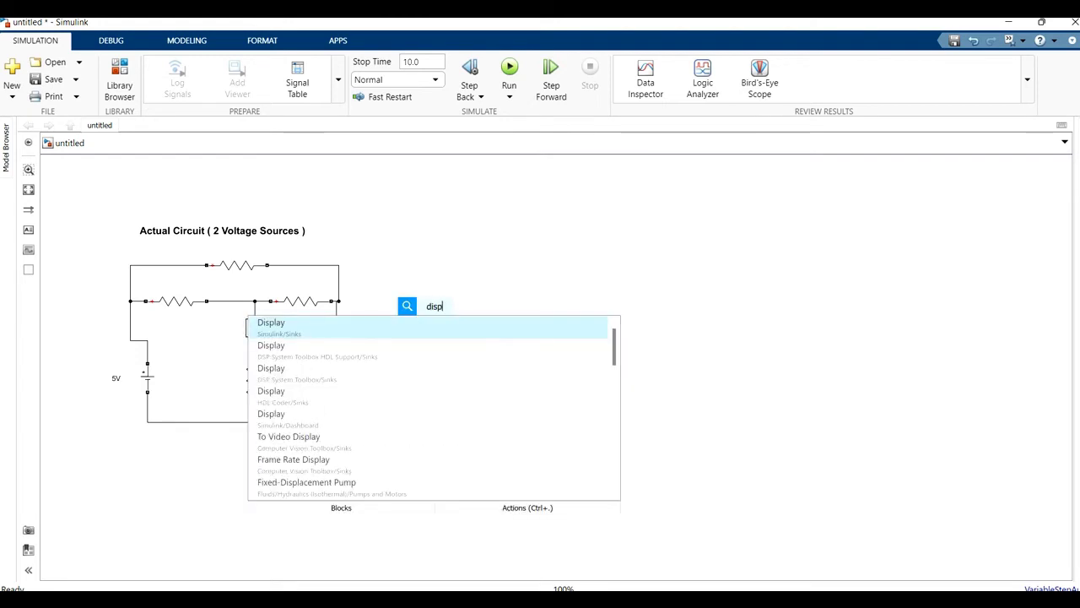
{"action": "key", "text": "Return"}
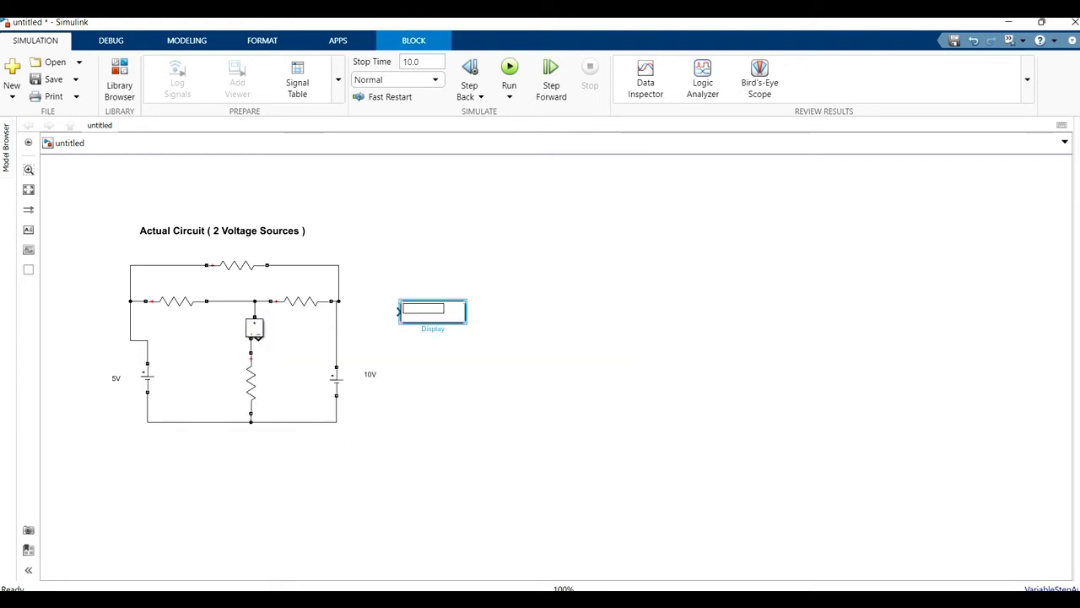
{"action": "left_click_drag", "start_coordinate": [430, 310], "coordinate": [272, 347]}
{"action": "key", "text": "Up"}
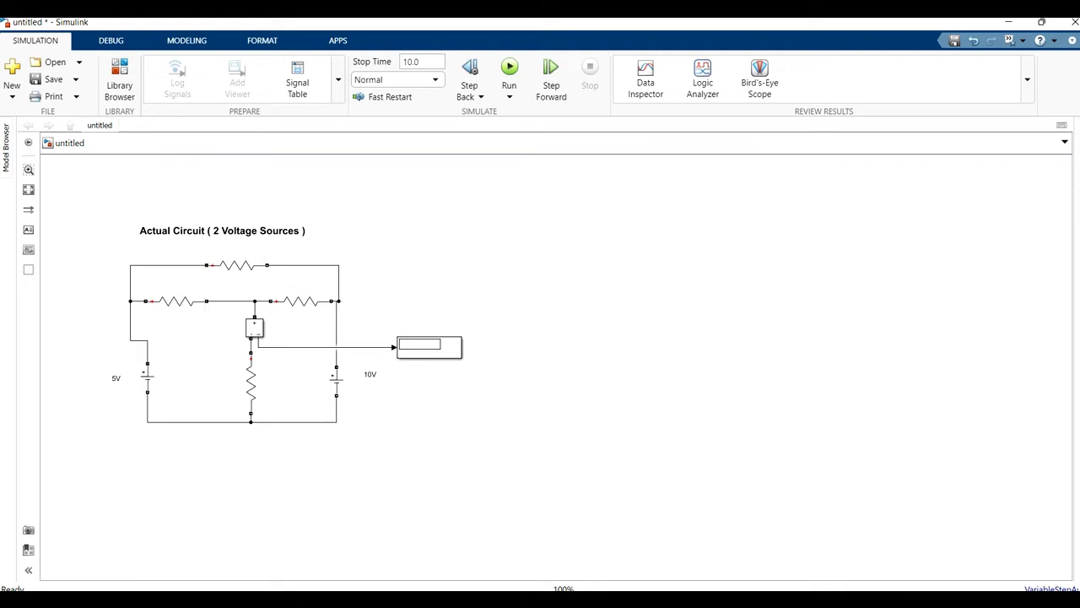
Add a powergui block above the Display, beside the circuit title.
{"action": "double_click", "coordinate": [400, 212]}
{"action": "type", "text": "power"}
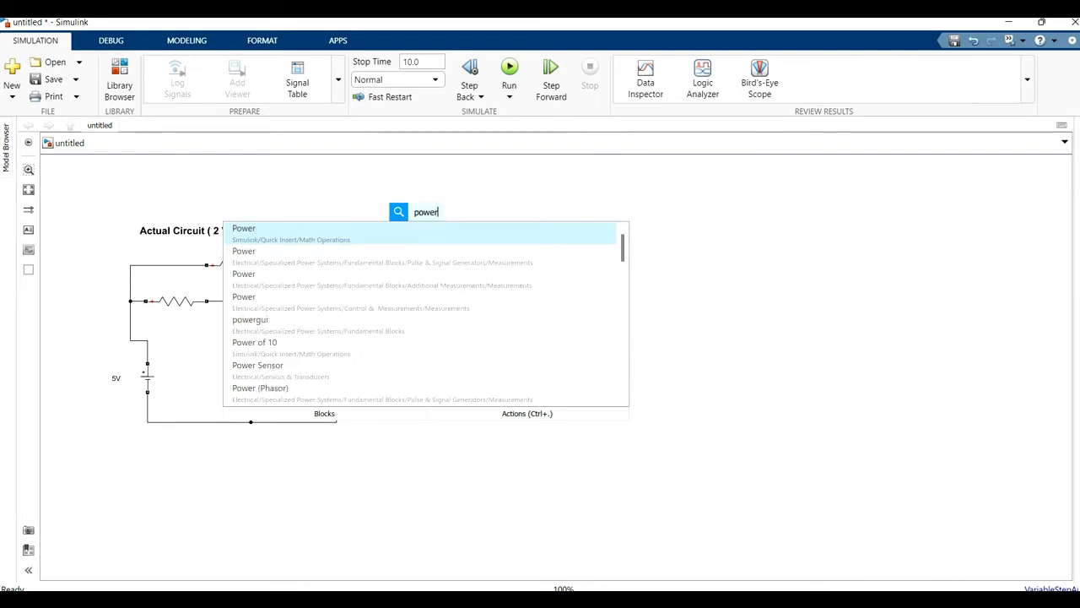
{"action": "type", "text": "gu"}
{"action": "key", "text": "Return"}
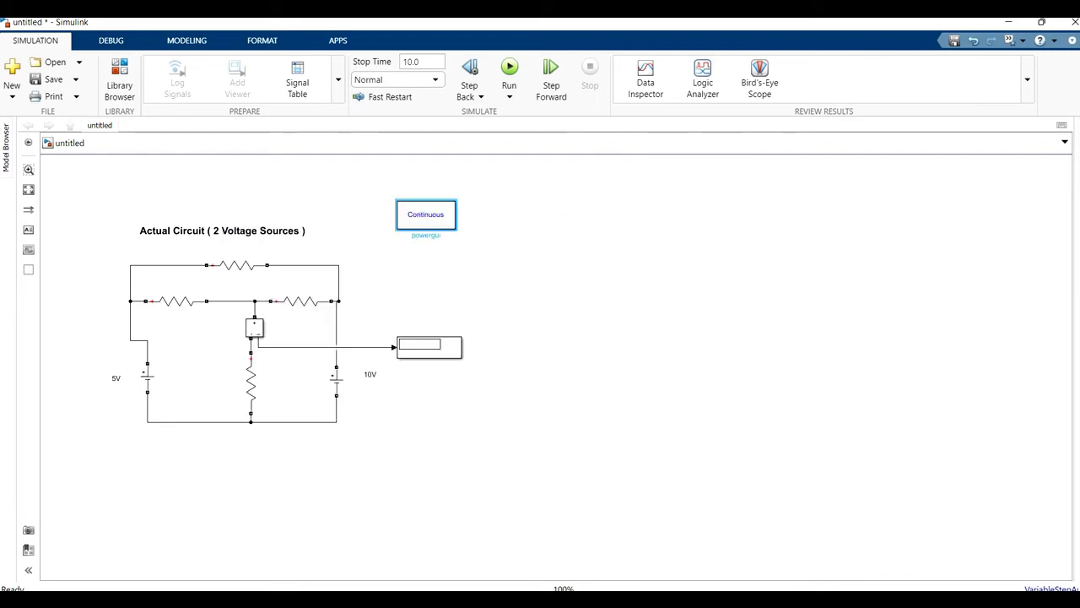
Move the powergui block to the other side of the circuit title, above the circuit, and run the simulation.
{"action": "left_click_drag", "start_coordinate": [426, 214], "coordinate": [79, 204]}
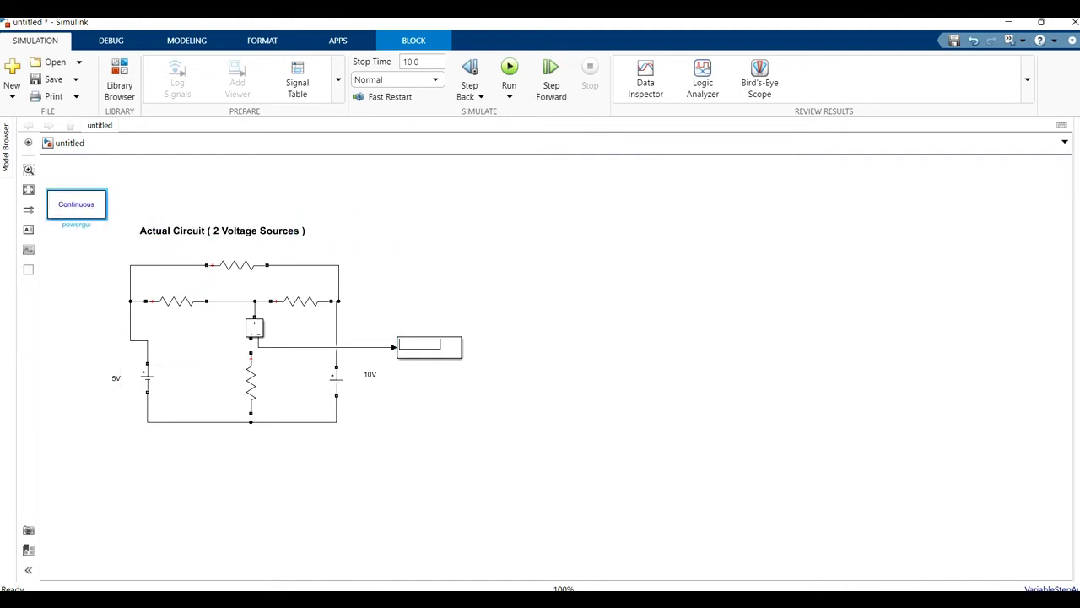
{"action": "key", "text": "Escape"}
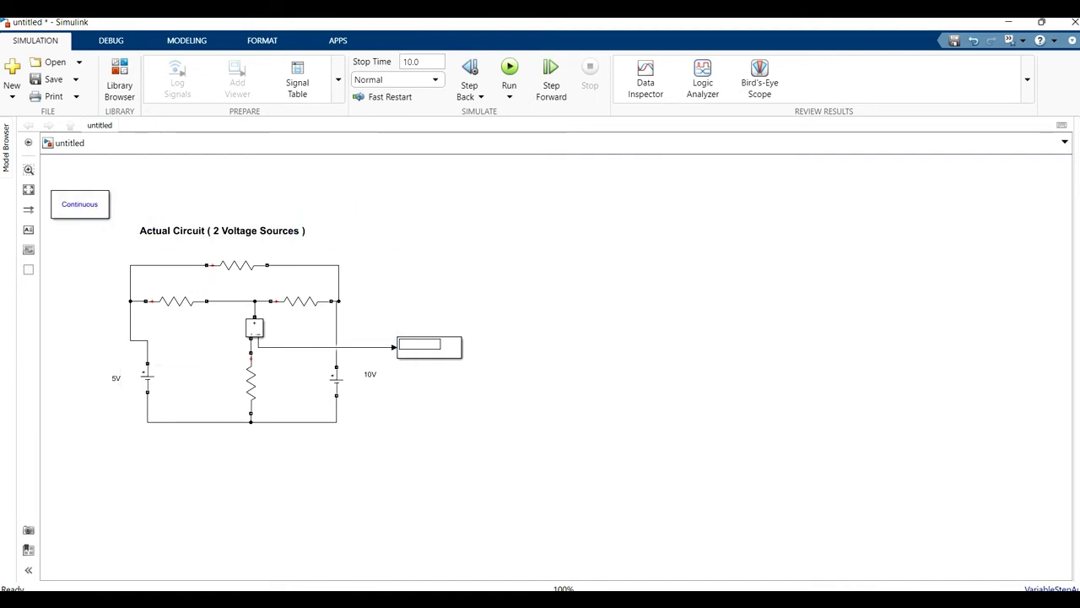
{"action": "left_click", "coordinate": [510, 67]}
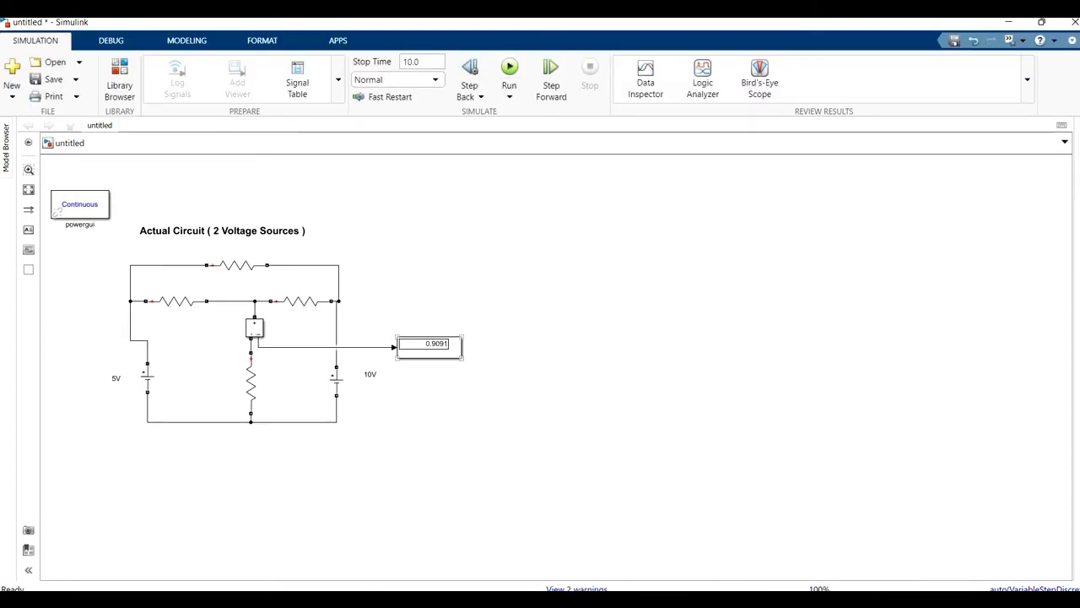
Try to add an "I=0.9091" annotation just above the Display block.
{"action": "double_click", "coordinate": [400, 297]}
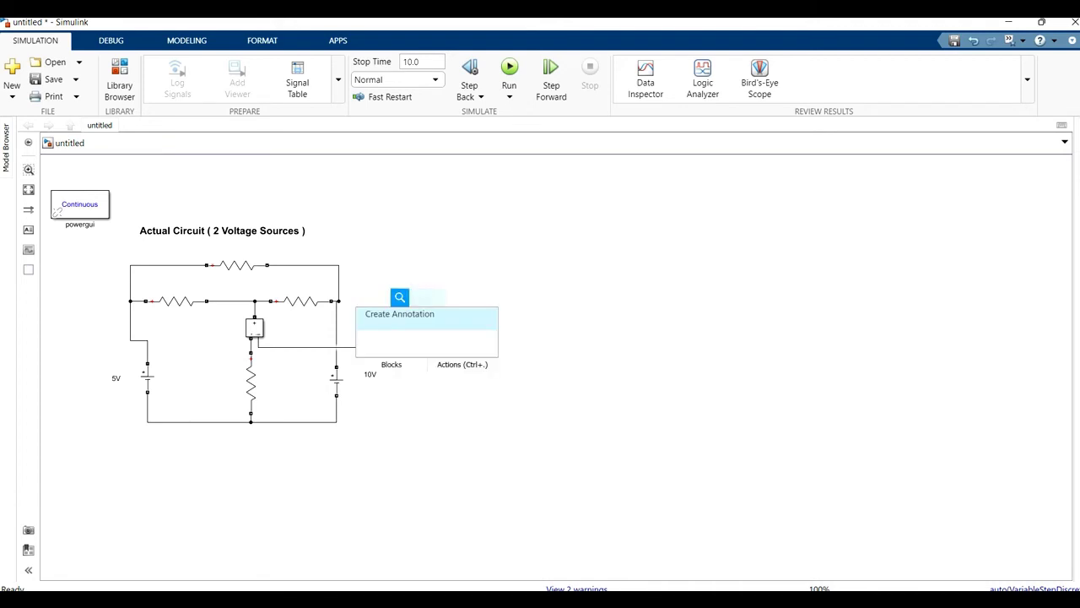
{"action": "type", "text": "+"}
{"action": "key", "text": "BackSpace"}
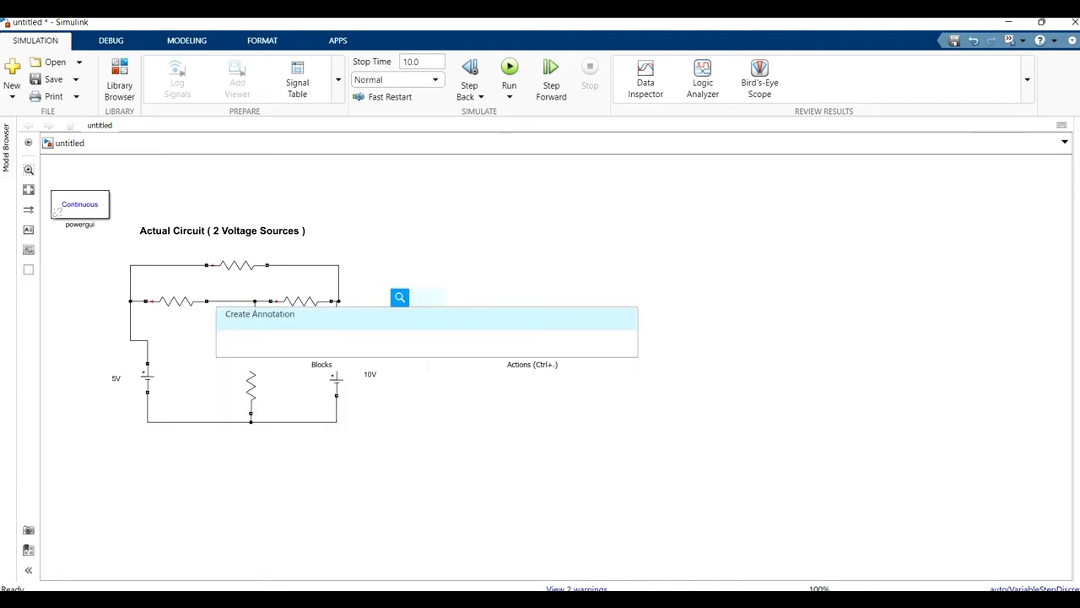
{"action": "type", "text": "i"}
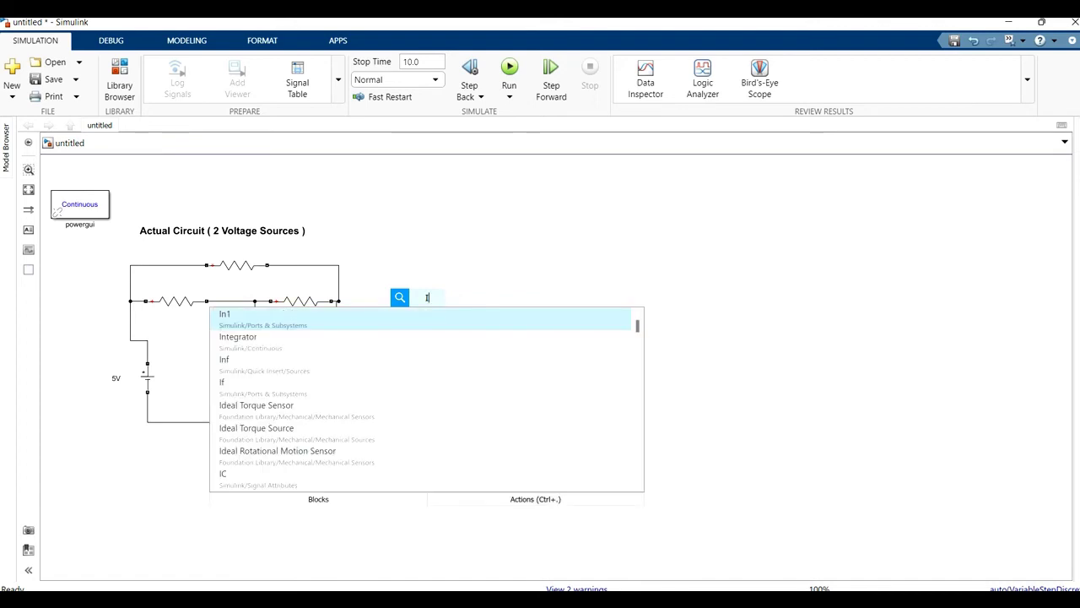
{"action": "type", "text": "=0"}
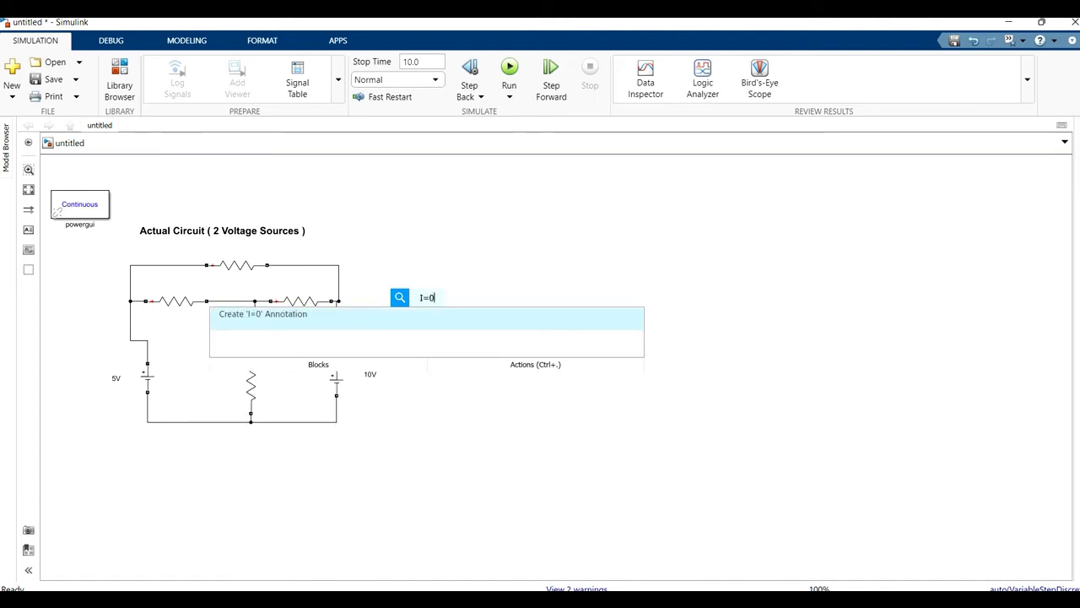
{"action": "type", "text": ".9091"}
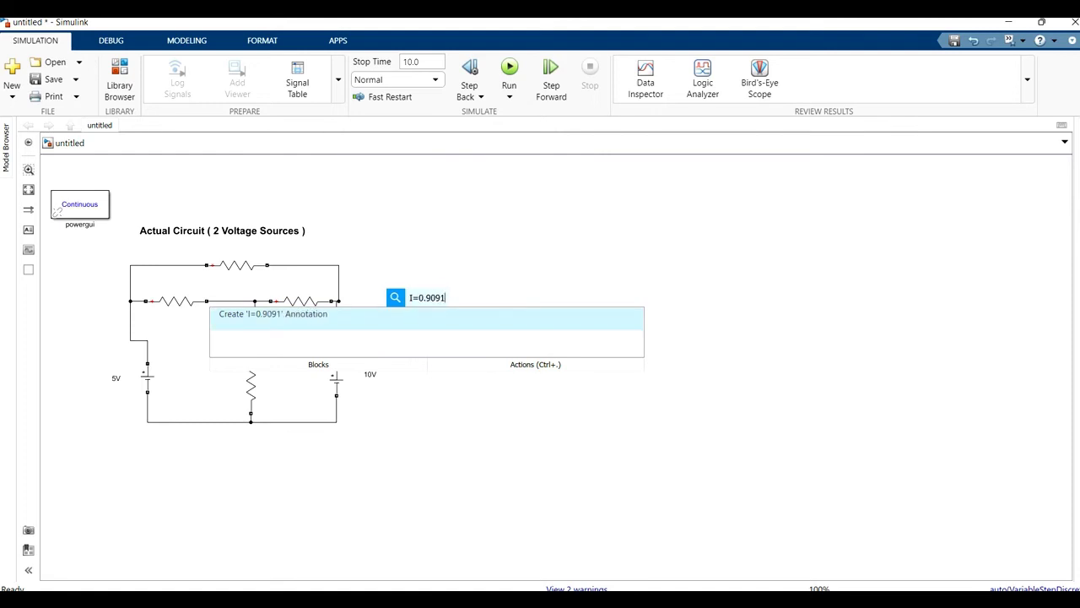
{"action": "key", "text": "Return"}
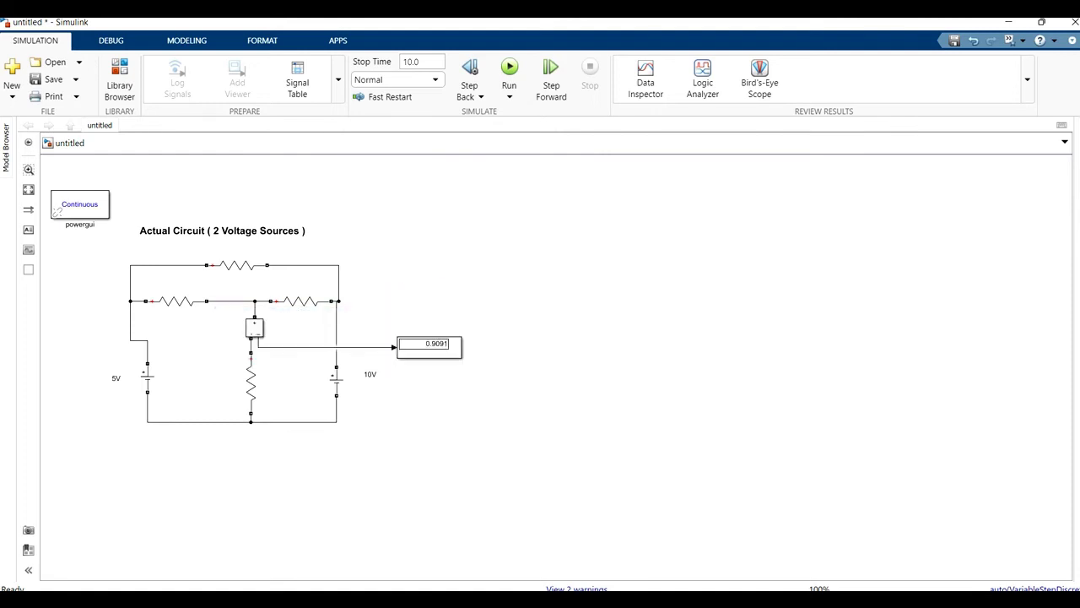
Create the annotation "I=0.9091" in the empty area above the Display block.
{"action": "double_click", "coordinate": [420, 260]}
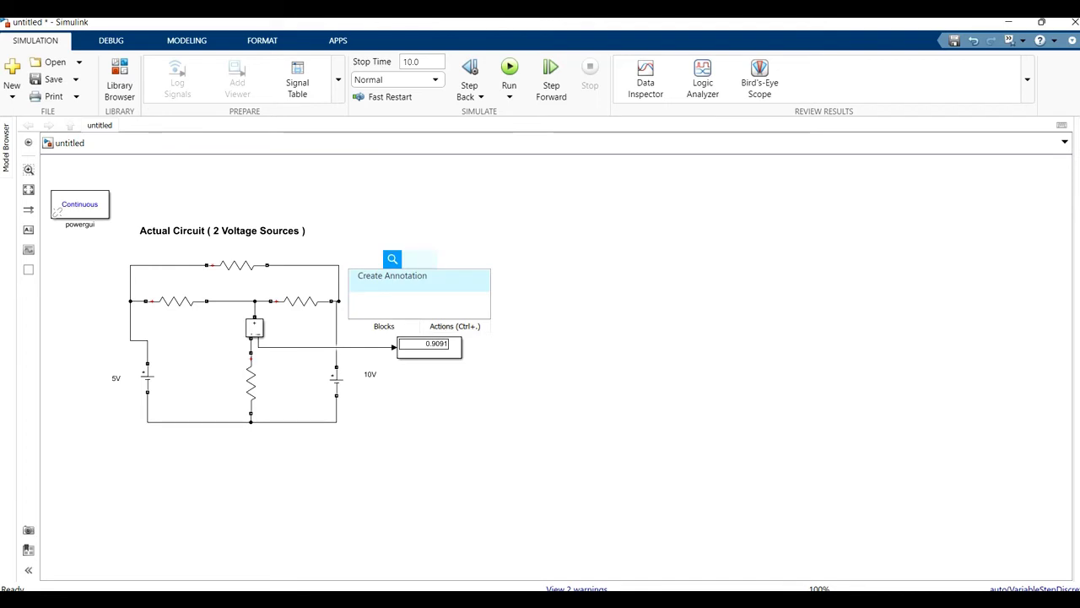
{"action": "type", "text": "I"}
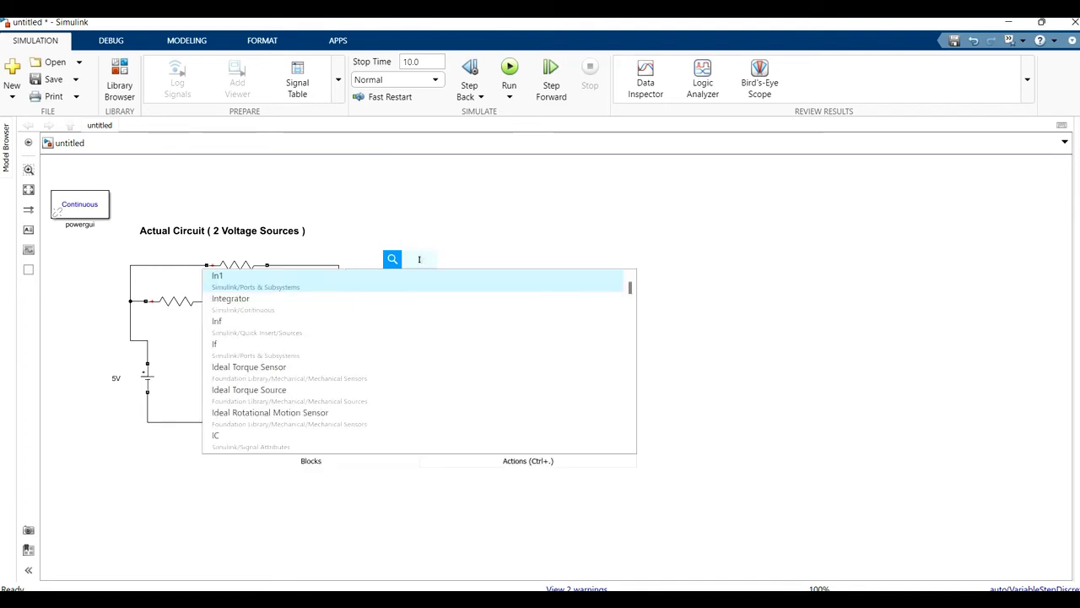
{"action": "type", "text": "=0.90"}
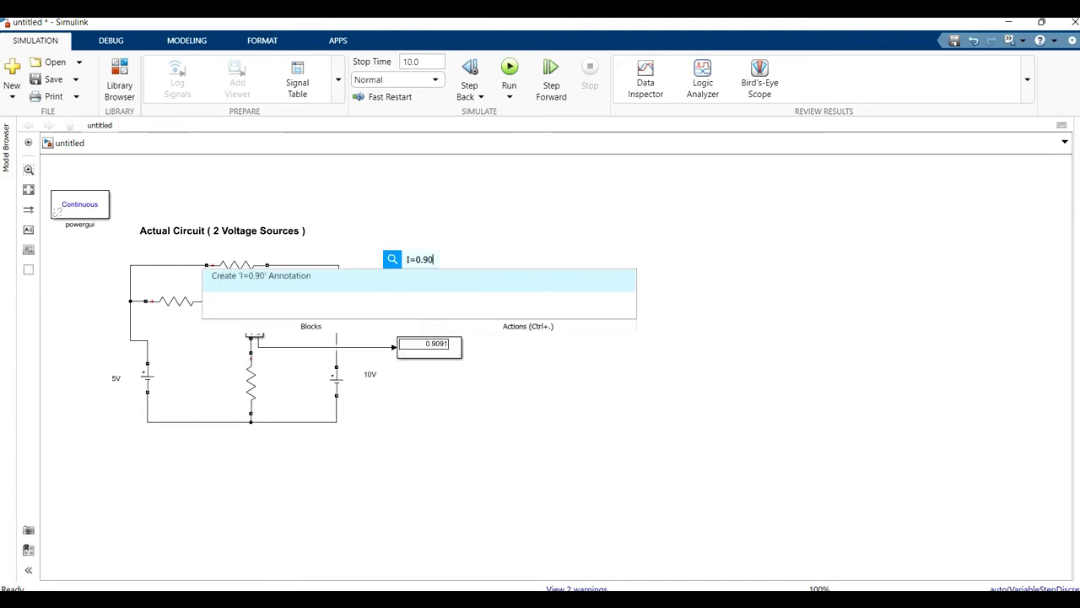
{"action": "type", "text": "91"}
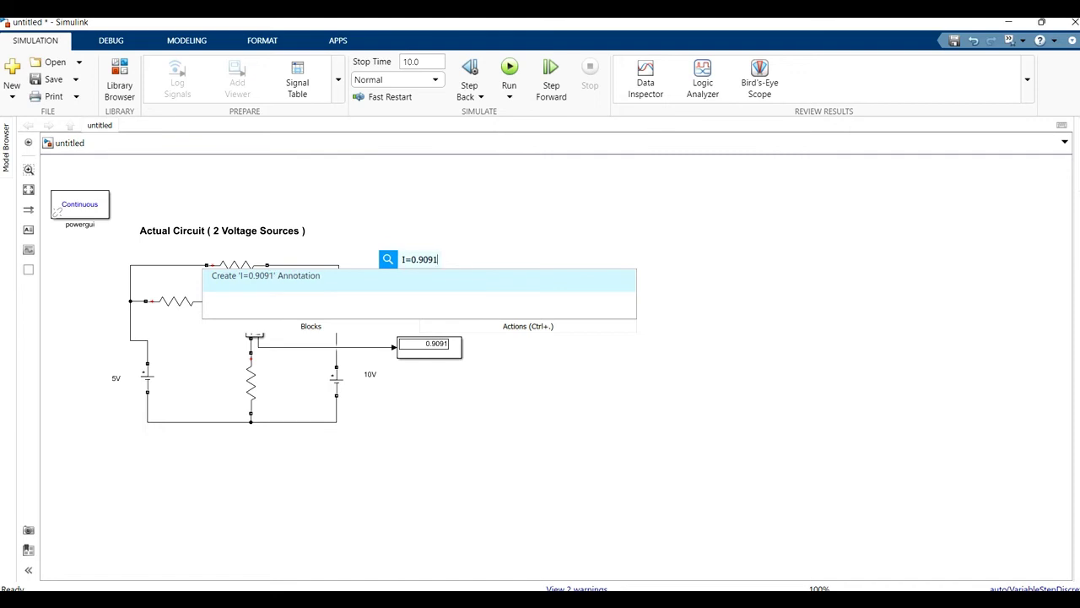
{"action": "key", "text": "Return"}
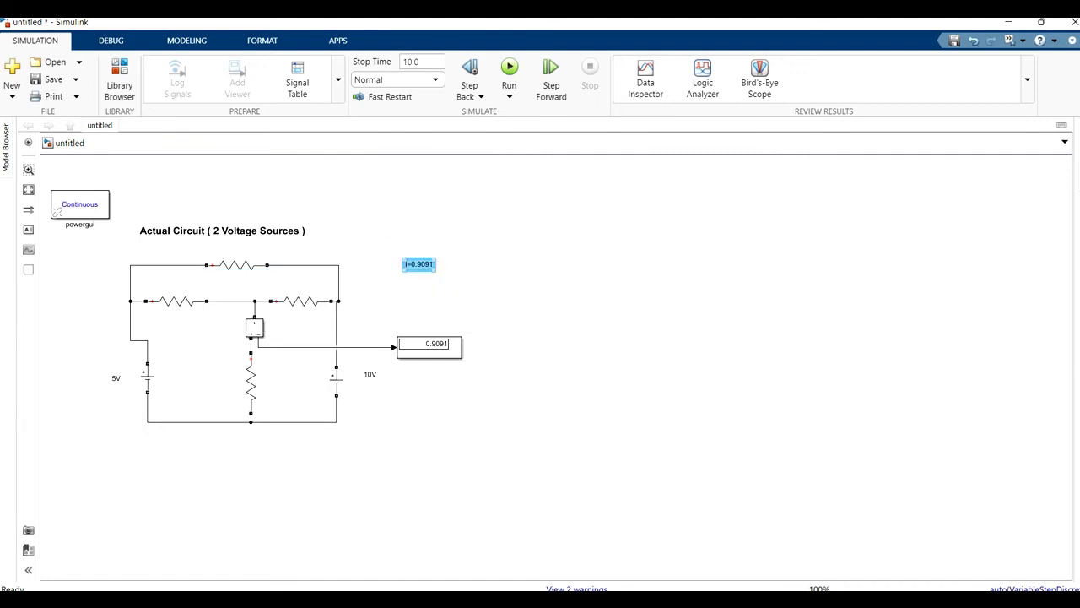
{"action": "mouse_move", "coordinate": [419, 264]}
{"action": "left_mouse_down"}
{"action": "mouse_move", "coordinate": [445, 263]}
{"action": "mouse_move", "coordinate": [429, 292]}
{"action": "mouse_move", "coordinate": [455, 292]}
{"action": "left_mouse_up"}
Format the "I=0.9091" annotation as bold, size 18, and place it directly above the Display block.
{"action": "left_click", "coordinate": [436, 292]}
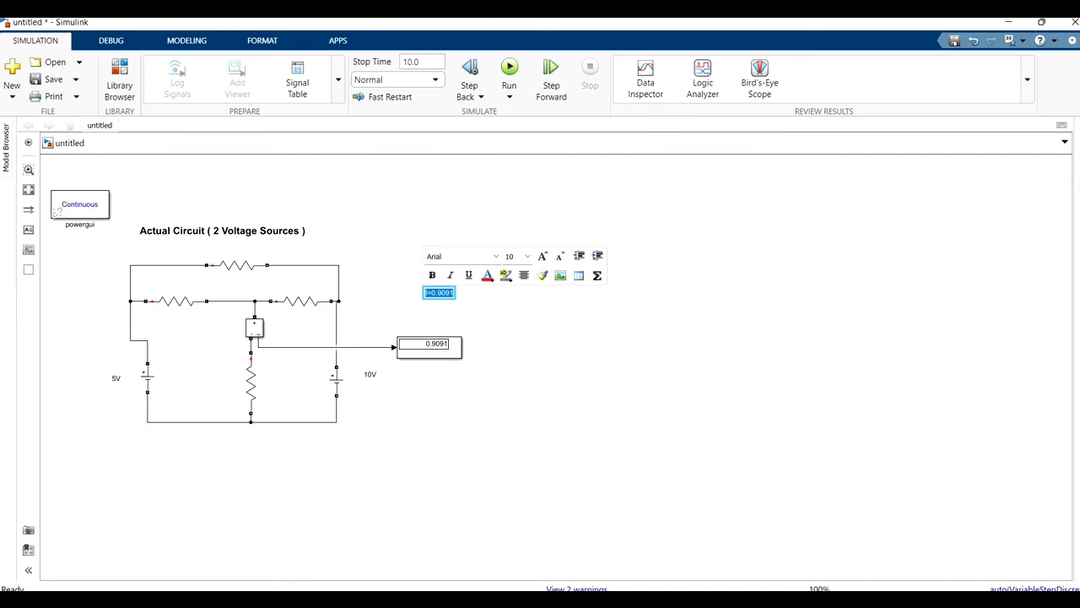
{"action": "left_click", "coordinate": [527, 255]}
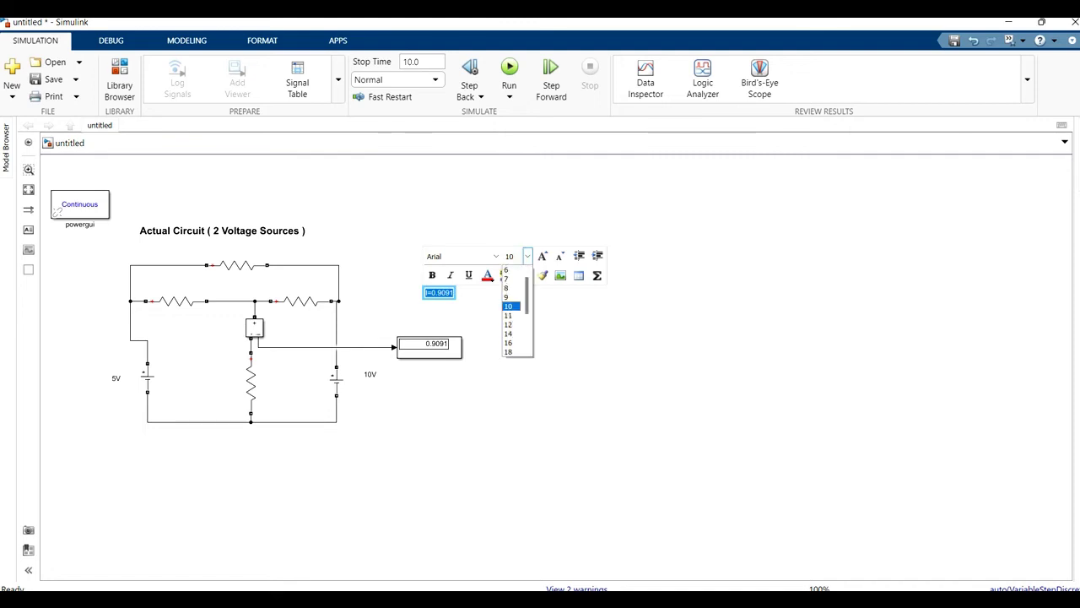
{"action": "left_click", "coordinate": [509, 352]}
{"action": "left_click", "coordinate": [432, 275]}
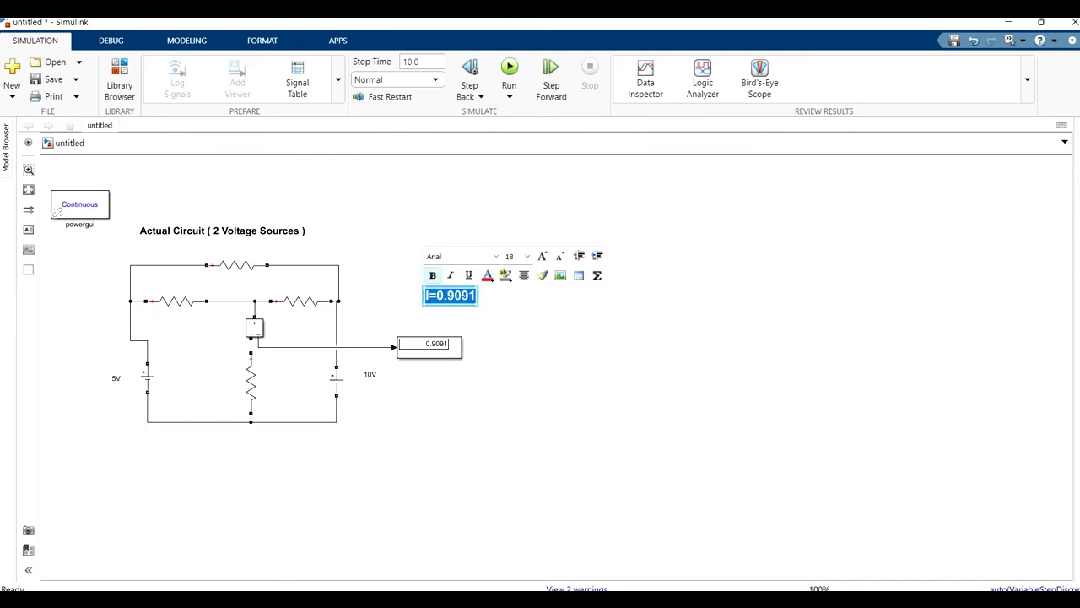
{"action": "left_click", "coordinate": [515, 329]}
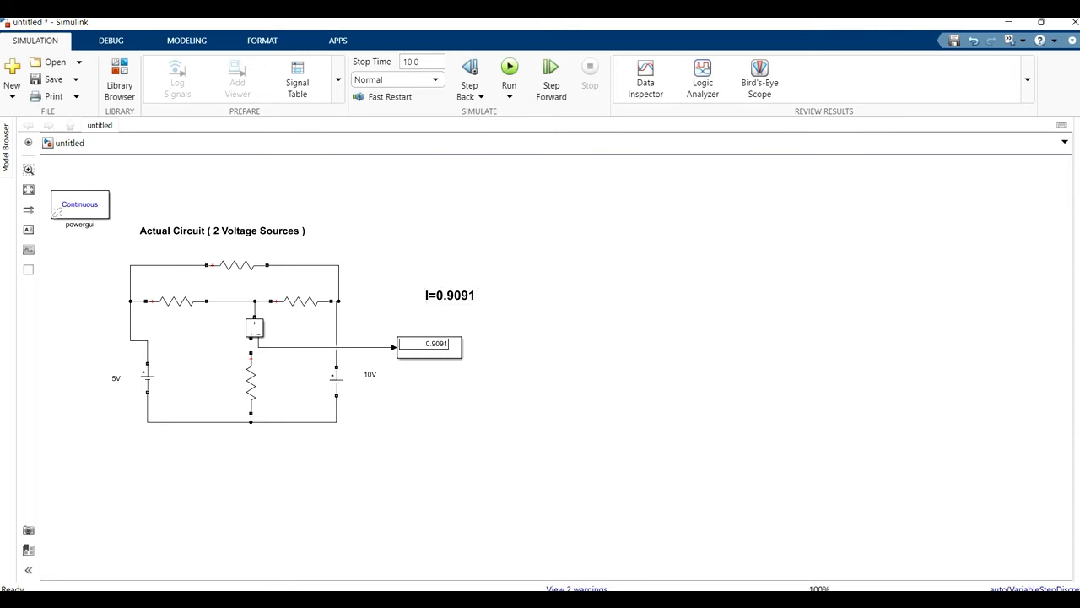
{"action": "left_click_drag", "start_coordinate": [450, 295], "coordinate": [434, 315]}
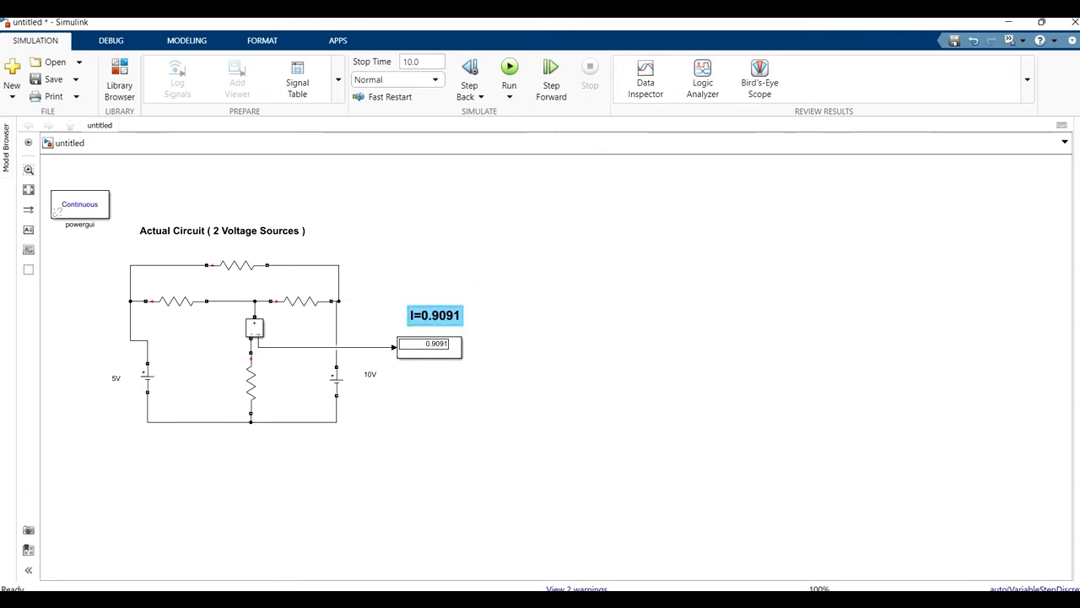
{"action": "key", "text": "Escape"}
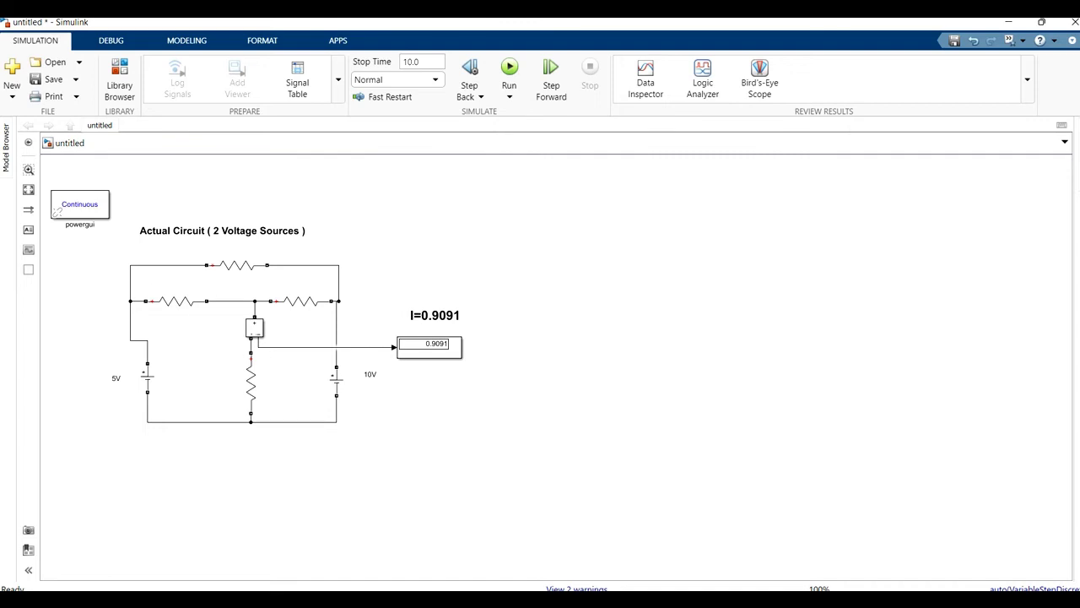
Add the annotation "2 Simplified Circuits" in the empty canvas area beside the actual circuit.
{"action": "double_click", "coordinate": [667, 203]}
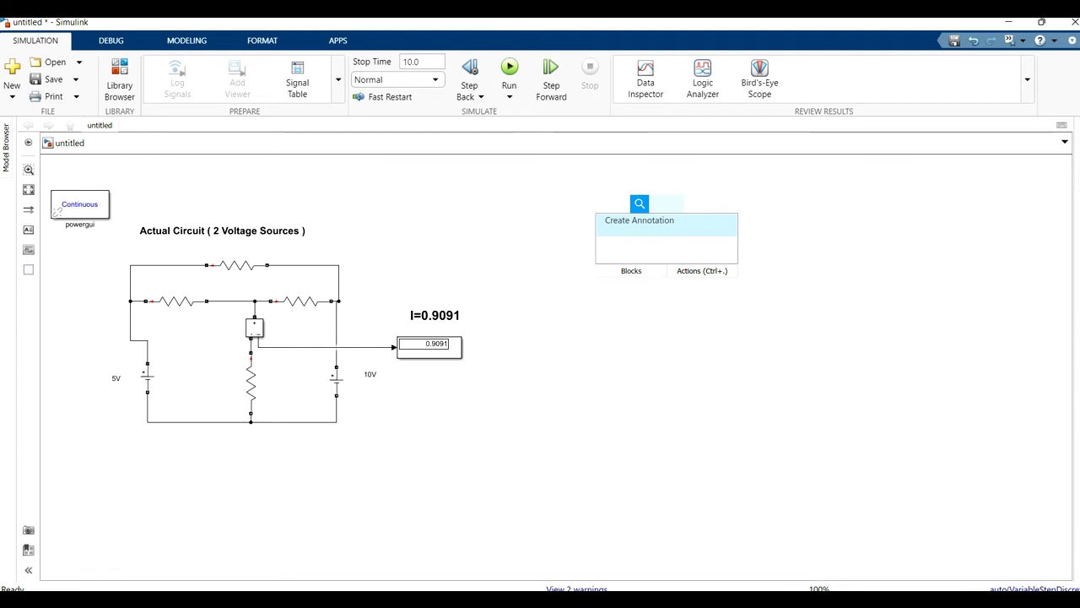
{"action": "type", "text": "@"}
{"action": "key", "text": "BackSpace"}
{"action": "type", "text": "2"}
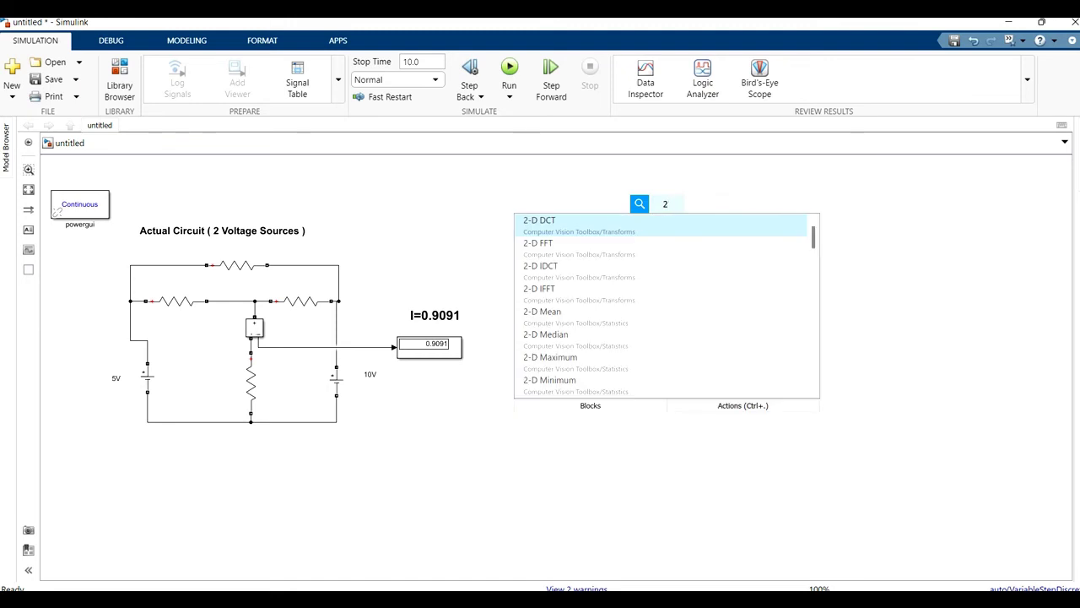
{"action": "type", "text": " Simplif"}
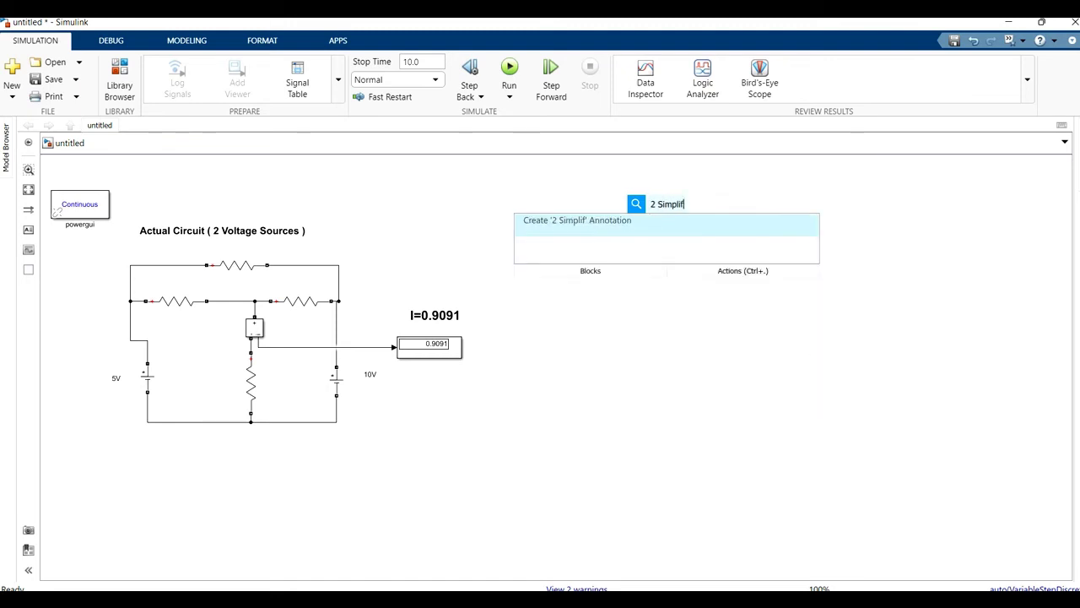
{"action": "type", "text": "ied Circuits"}
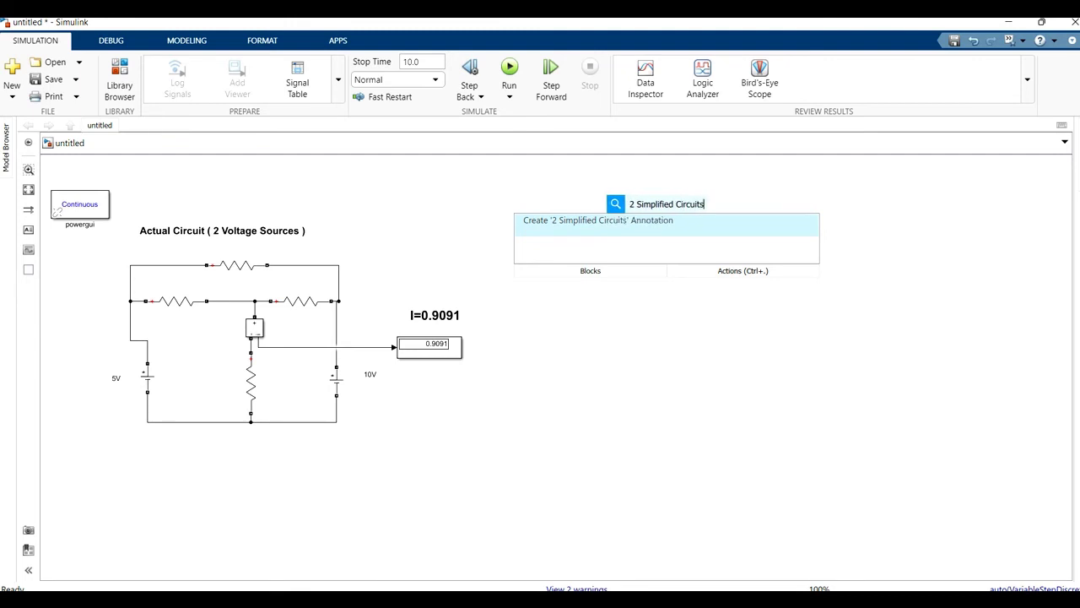
{"action": "key", "text": "Return"}
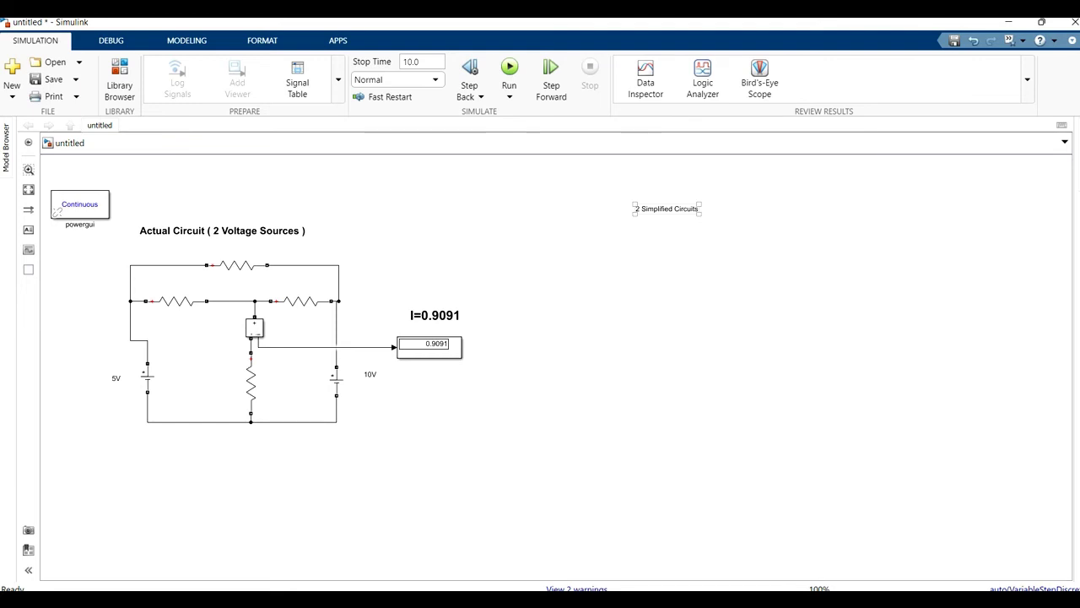
Move the "2 Simplified Circuits" annotation slightly up and format it as a bold title in size 14.
{"action": "left_click_drag", "start_coordinate": [674, 208], "coordinate": [700, 205]}
{"action": "double_click", "coordinate": [674, 204]}
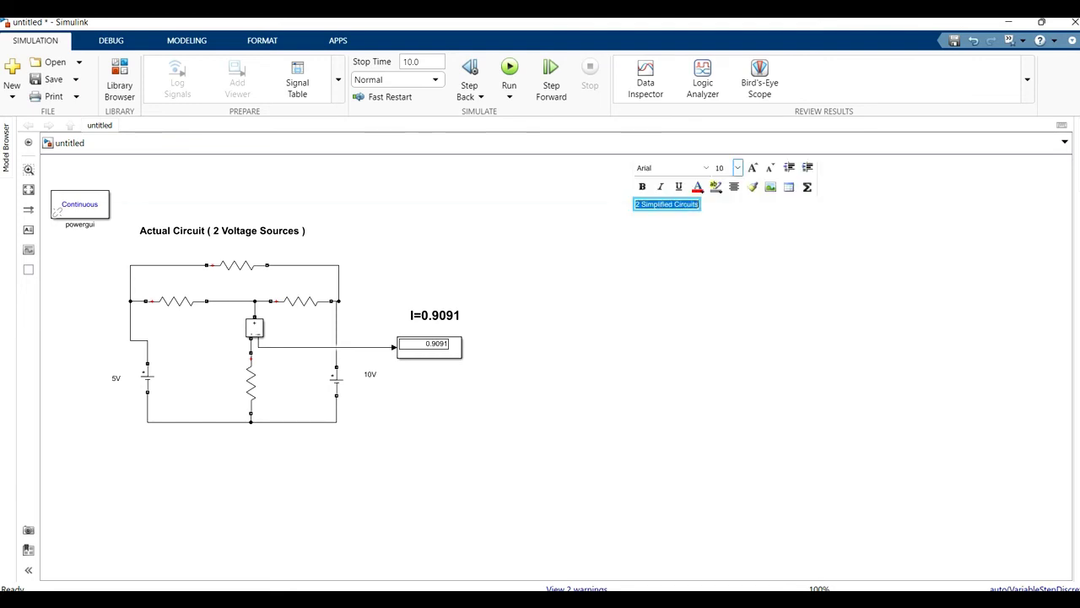
{"action": "left_click", "coordinate": [738, 167]}
{"action": "left_click", "coordinate": [722, 236]}
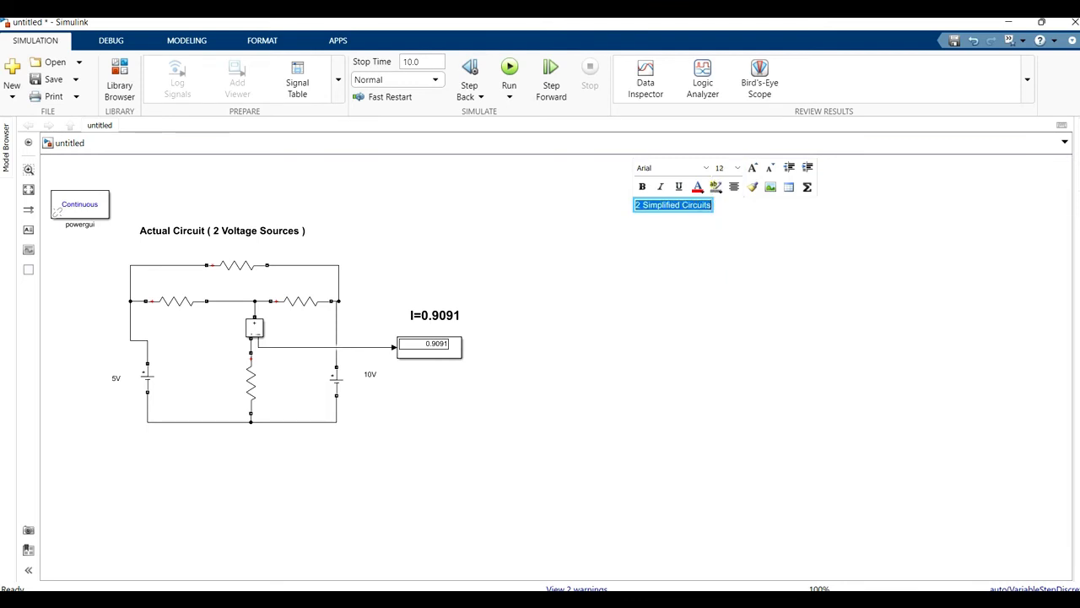
{"action": "left_click", "coordinate": [642, 186]}
{"action": "left_click", "coordinate": [737, 167]}
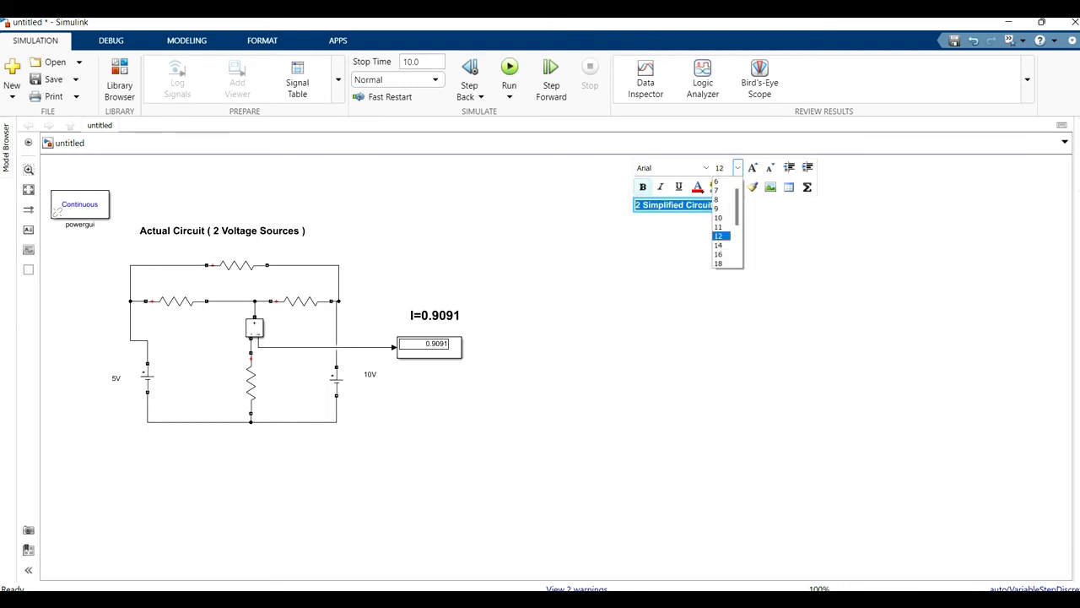
{"action": "left_click", "coordinate": [722, 244]}
{"action": "left_click", "coordinate": [726, 287]}
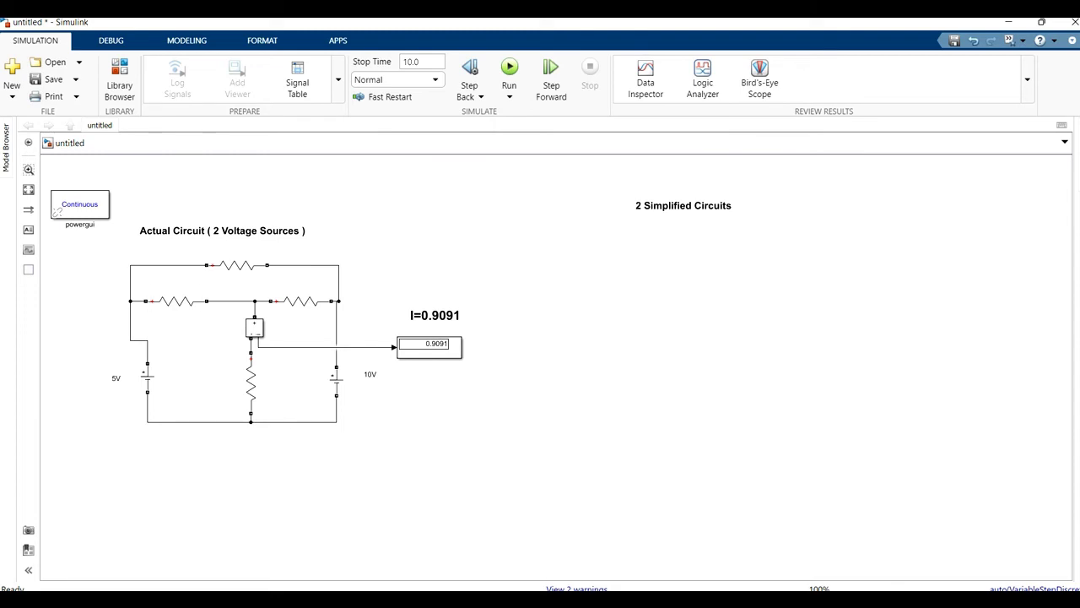
Copy the whole circuit with its Current Measurement block and voltage labels, without the Display, and paste it below the "2 Simplified Circuits" title.
{"action": "left_click_drag", "start_coordinate": [105, 247], "coordinate": [384, 454]}
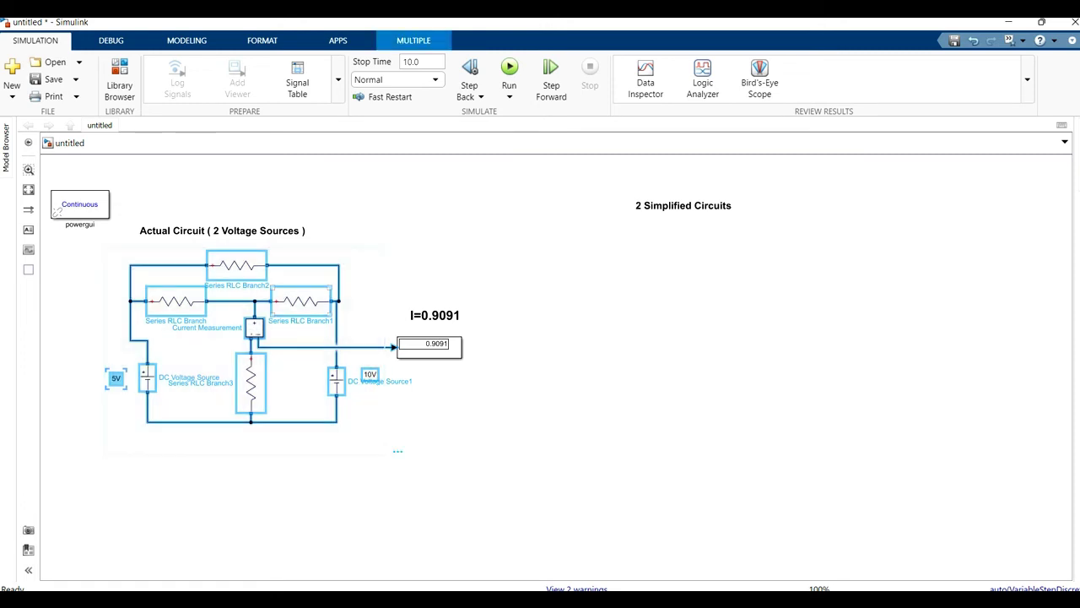
{"action": "right_click", "coordinate": [309, 300]}
{"action": "left_click", "coordinate": [328, 324]}
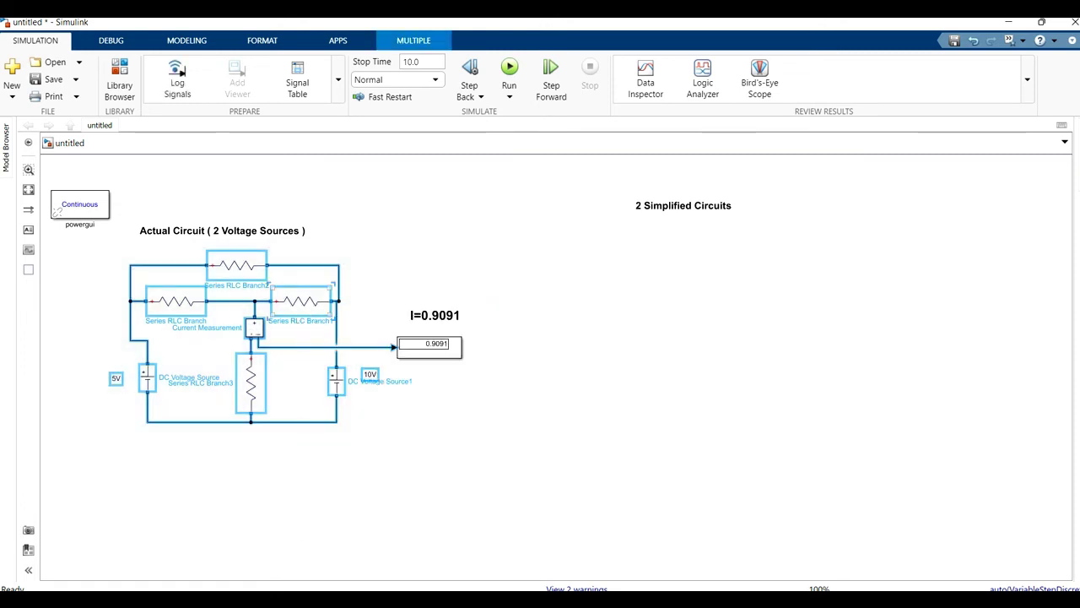
{"action": "left_click", "coordinate": [317, 289]}
{"action": "right_click", "coordinate": [639, 241]}
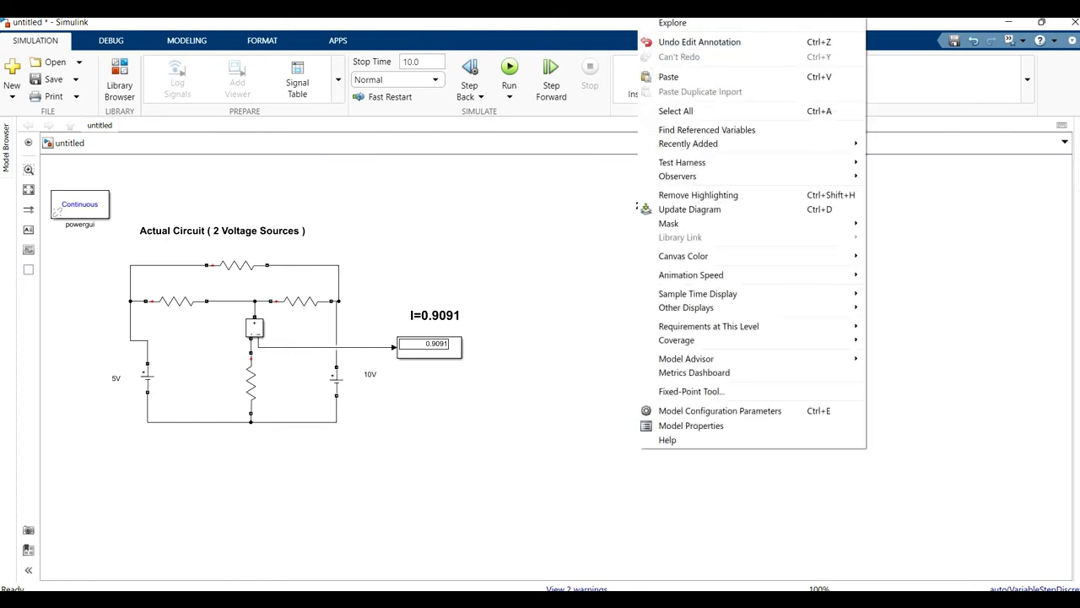
{"action": "left_click", "coordinate": [668, 77]}
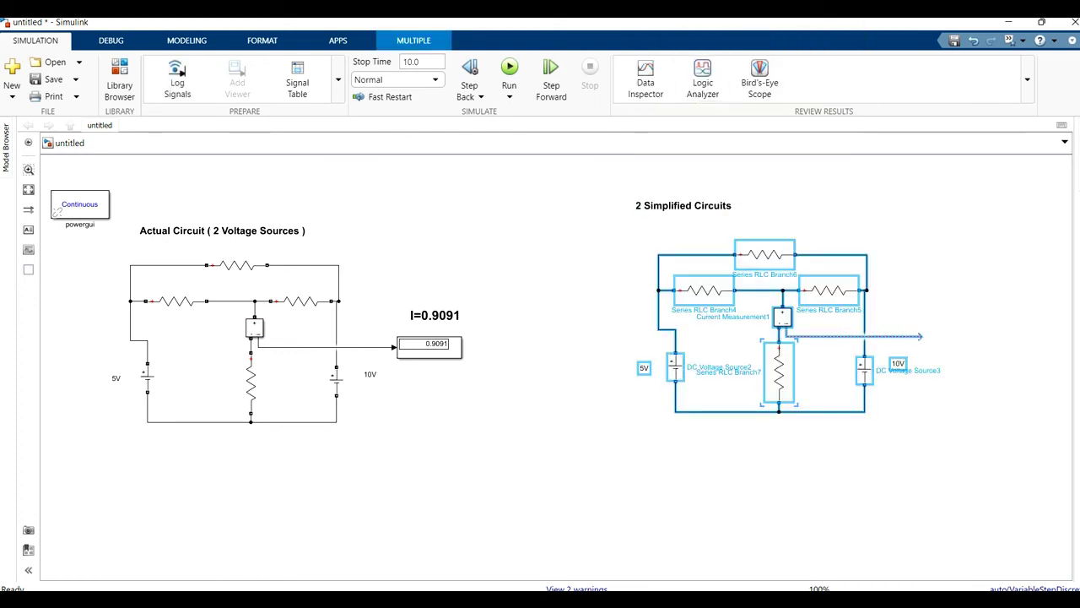
{"action": "left_click", "coordinate": [583, 253]}
{"action": "left_click", "coordinate": [726, 412]}
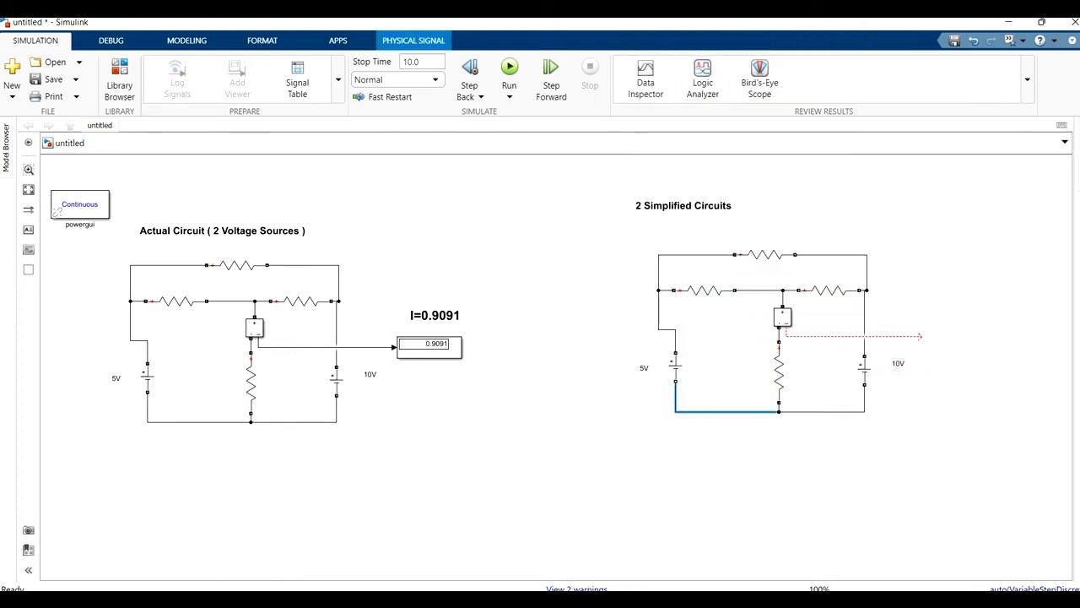
{"action": "left_click", "coordinate": [726, 460]}
{"action": "key", "text": "Escape"}
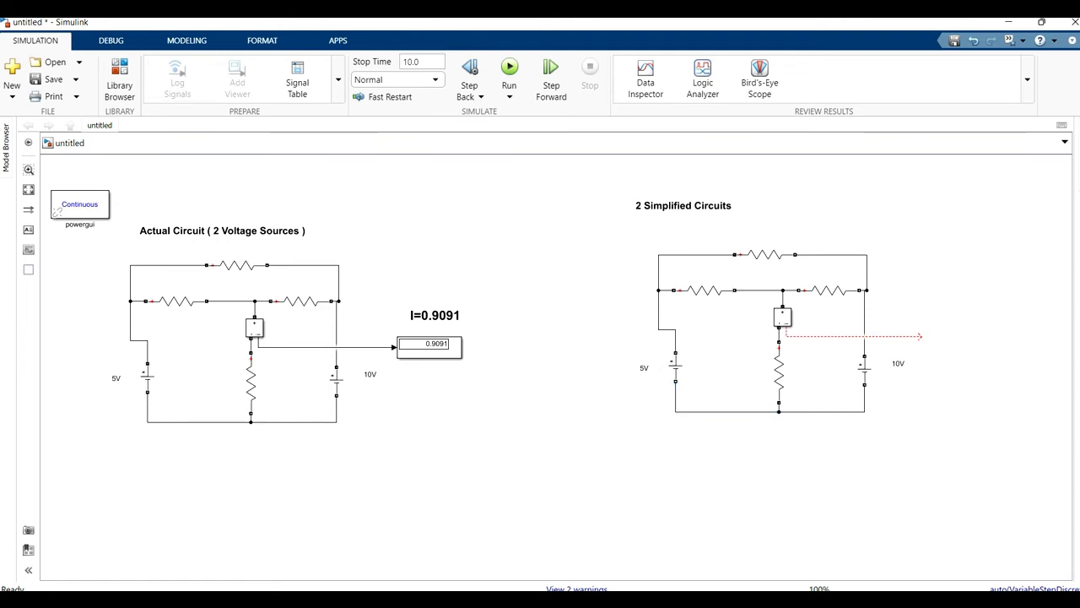
Paste a second copy of the circuit, with its voltage labels, below the first simplified circuit.
{"action": "right_click", "coordinate": [693, 477]}
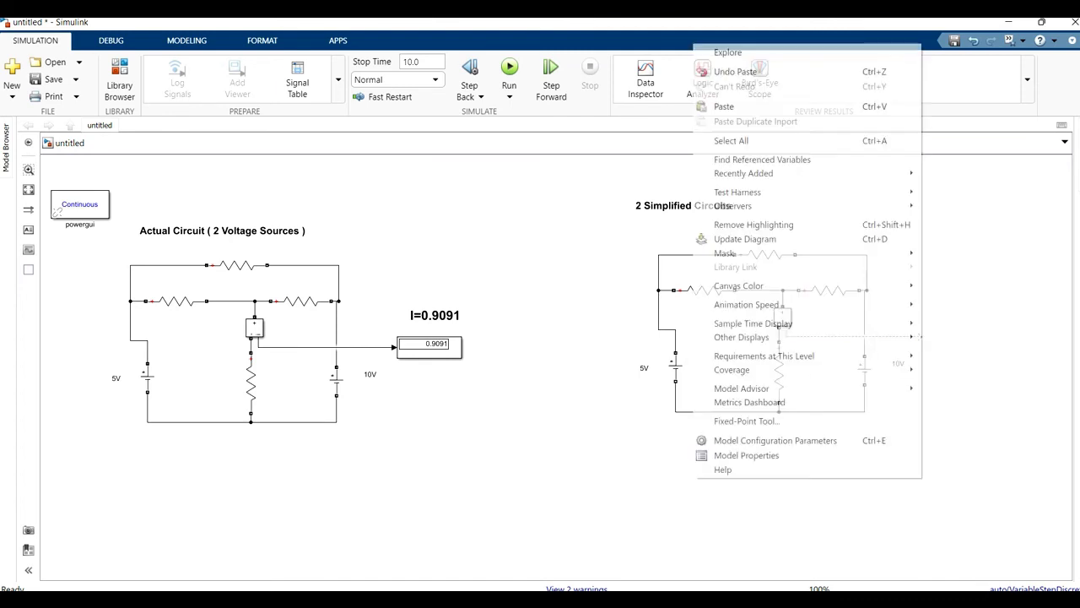
{"action": "left_click", "coordinate": [723, 106]}
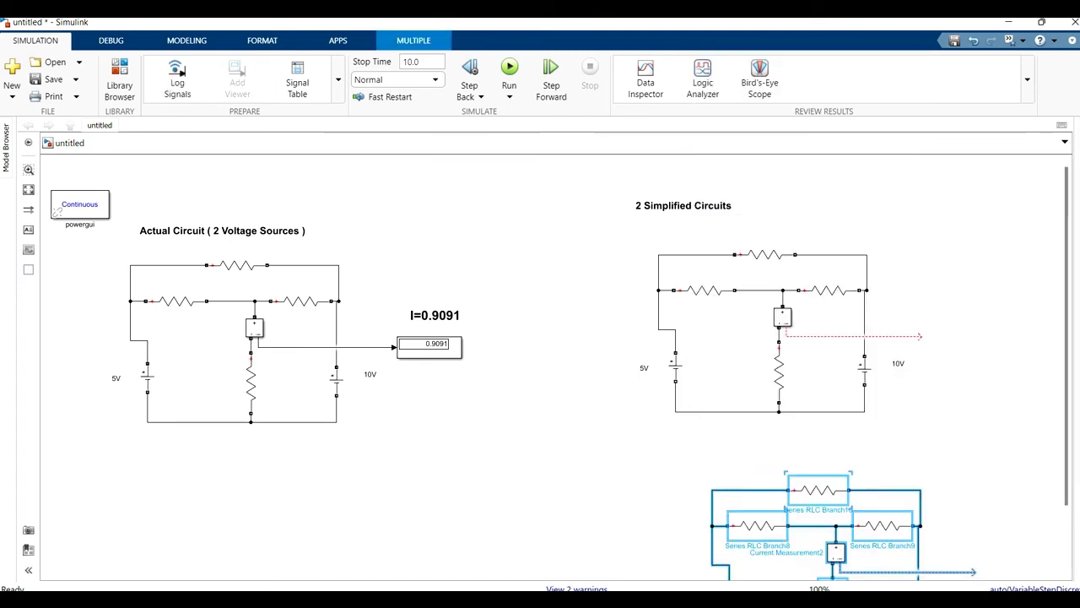
{"action": "left_click", "coordinate": [616, 481]}
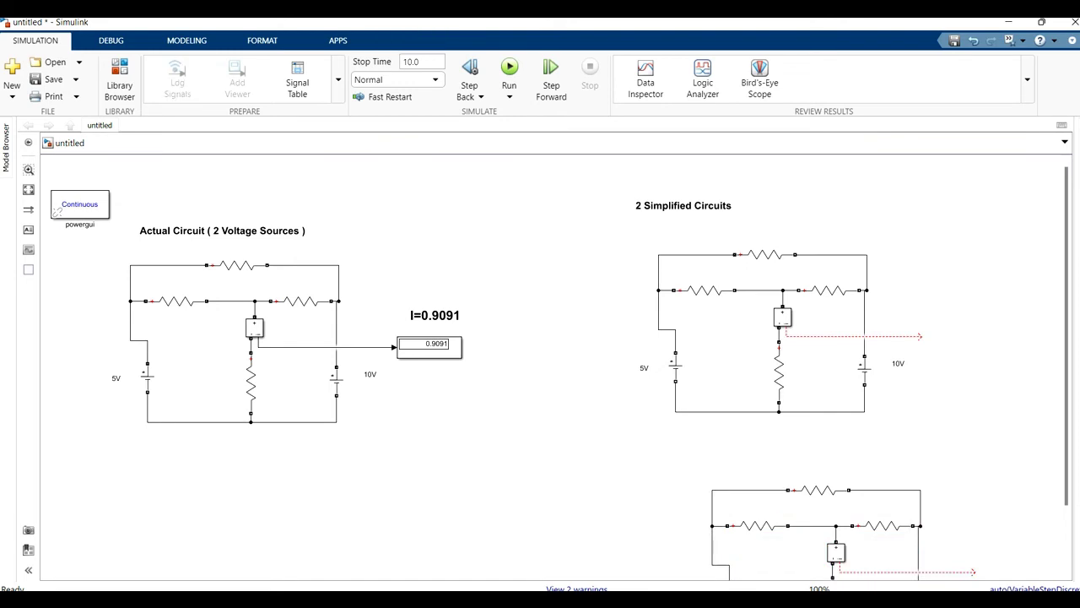
{"action": "left_click_drag", "start_coordinate": [1067, 338], "coordinate": [1066, 346]}
{"action": "scroll", "coordinate": [560, 356], "scroll_direction": "down", "scroll_amount": 3}
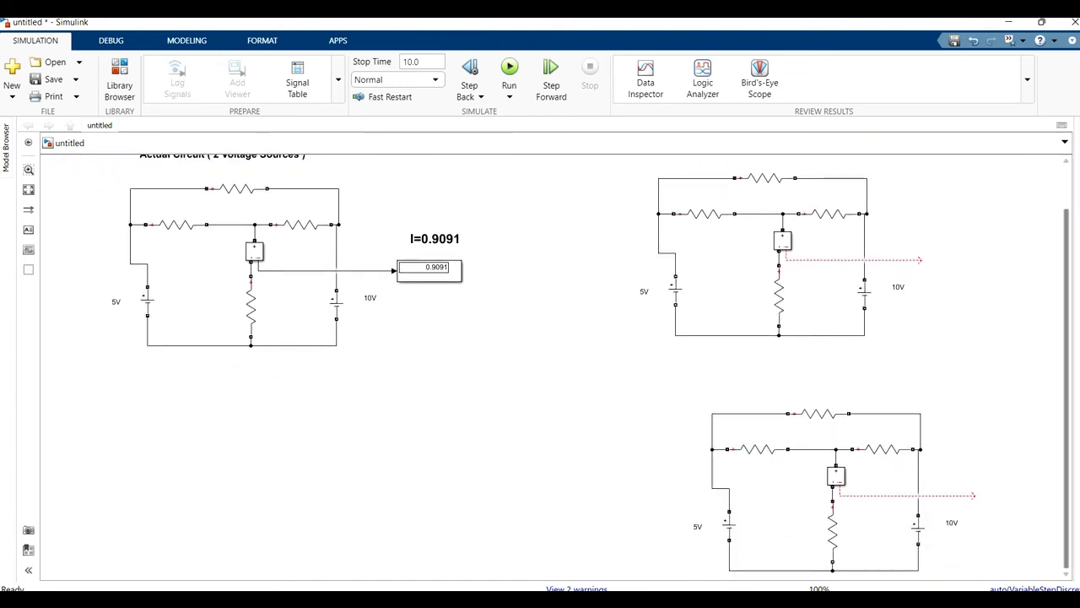
Try to select the whole lower circuit copy with its 5V and 10V labels and reposition it.
{"action": "left_click_drag", "start_coordinate": [679, 396], "coordinate": [937, 578]}
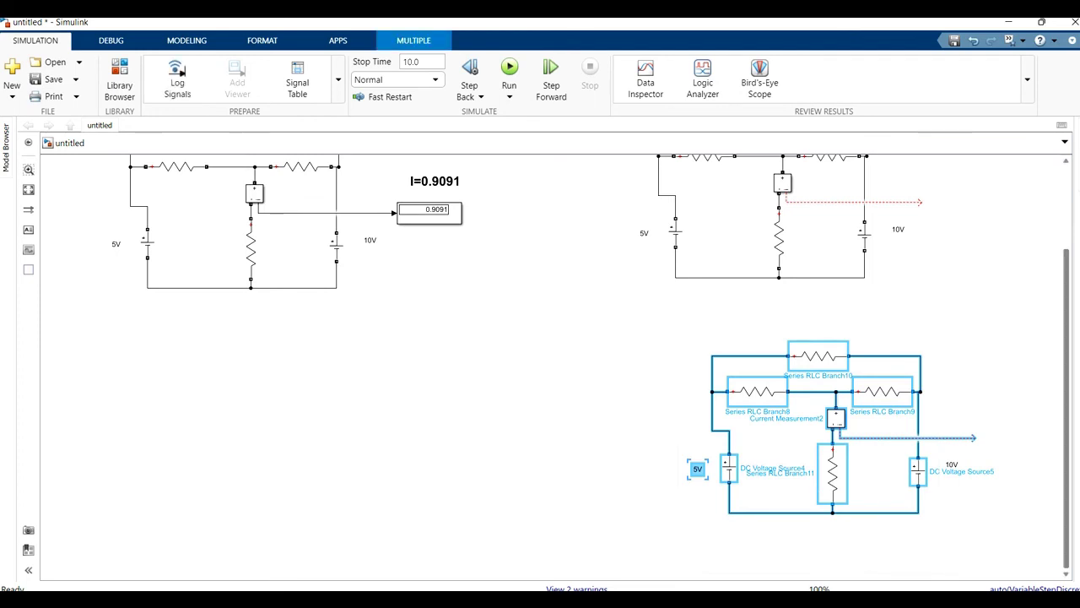
{"action": "scroll", "coordinate": [591, 349], "scroll_direction": "up", "scroll_amount": 1}
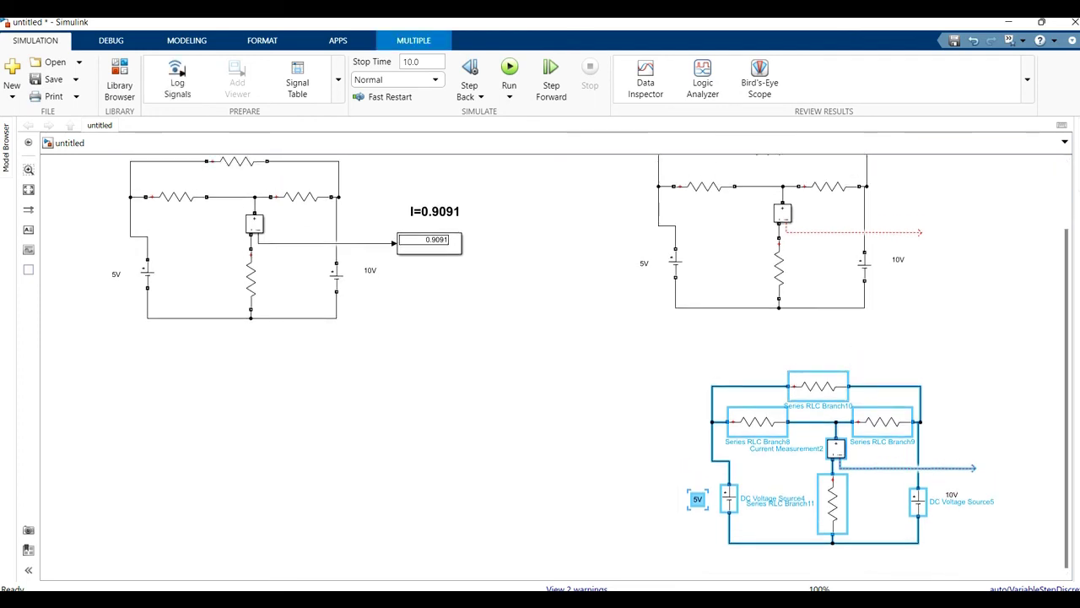
{"action": "mouse_move", "coordinate": [748, 387]}
{"action": "left_mouse_down"}
{"action": "mouse_move", "coordinate": [748, 371]}
{"action": "mouse_move", "coordinate": [748, 391]}
{"action": "left_mouse_up"}
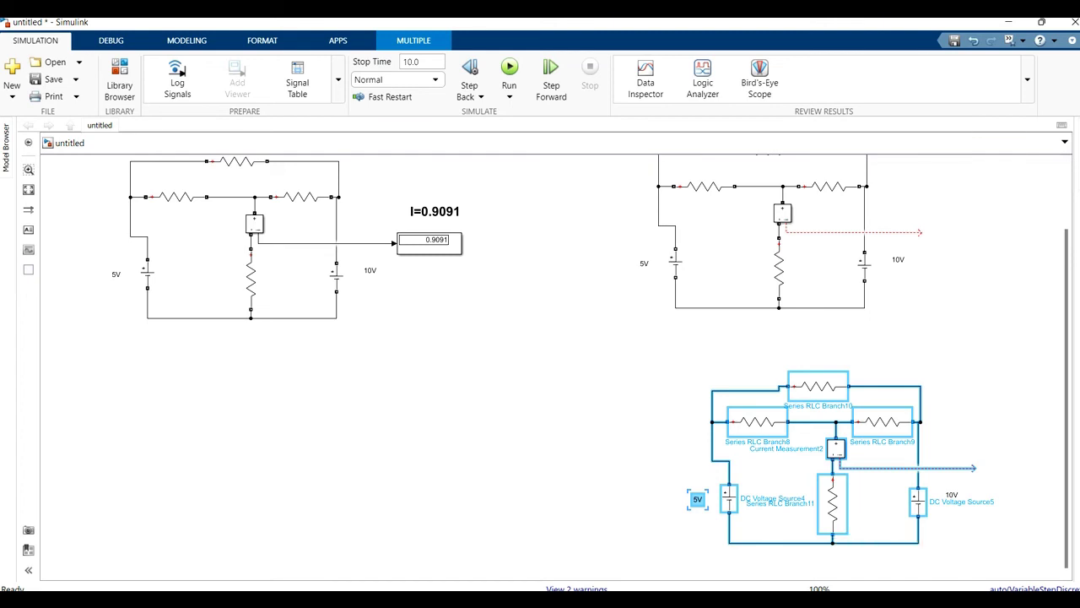
{"action": "left_click_drag", "start_coordinate": [666, 362], "coordinate": [984, 576]}
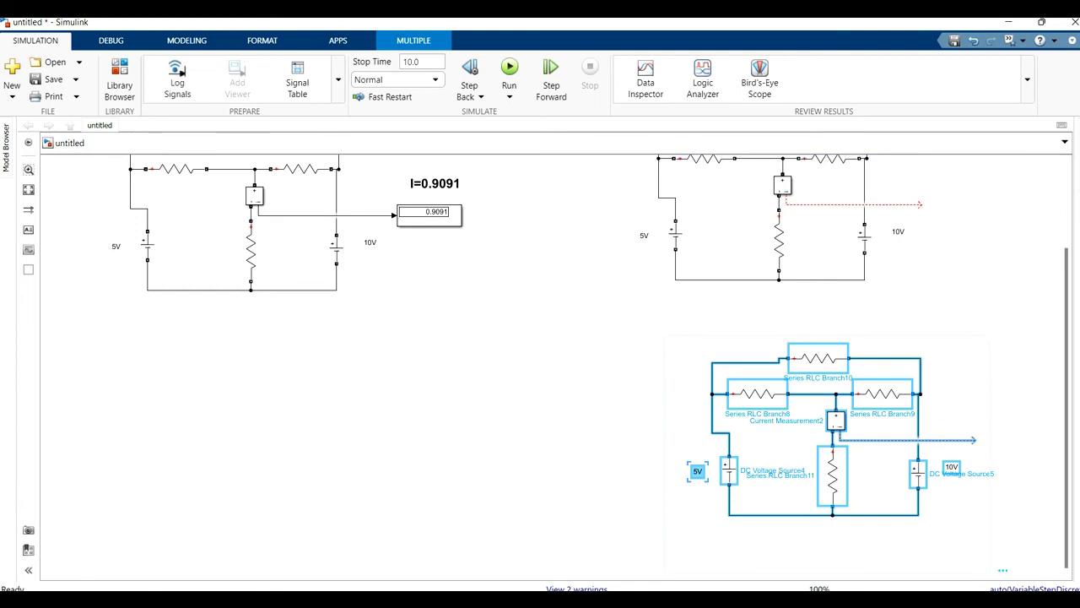
{"action": "left_click", "coordinate": [886, 333]}
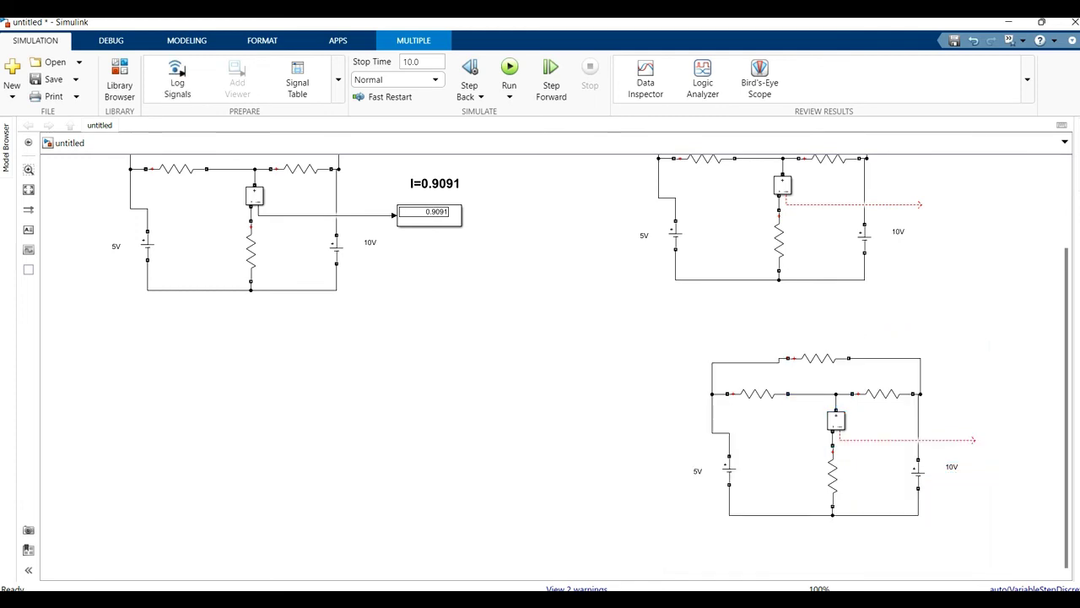
{"action": "left_click_drag", "start_coordinate": [670, 335], "coordinate": [991, 545]}
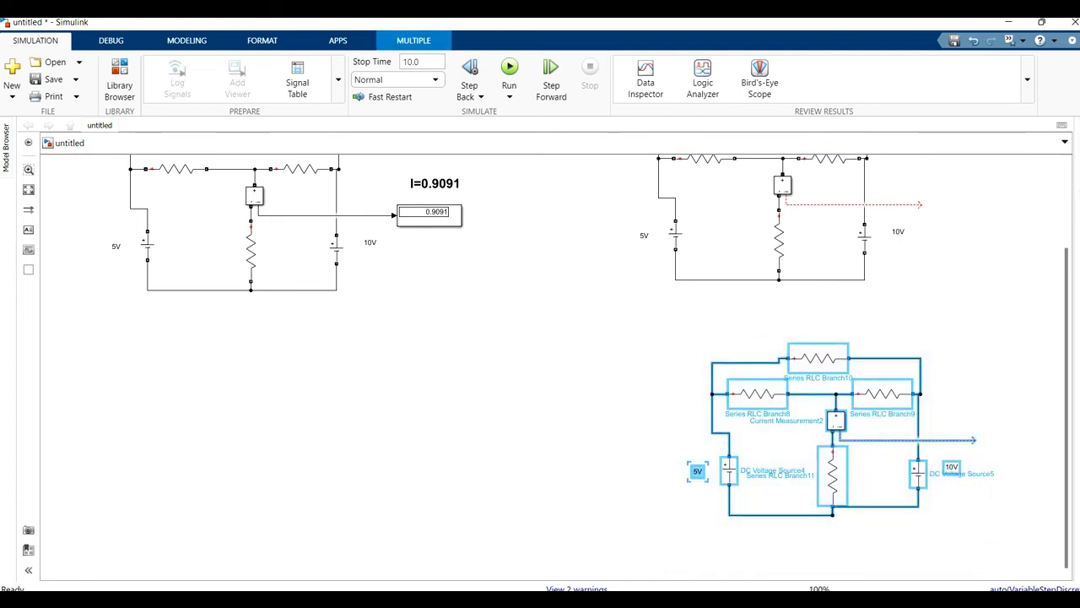
{"action": "left_click_drag", "start_coordinate": [667, 319], "coordinate": [1022, 536]}
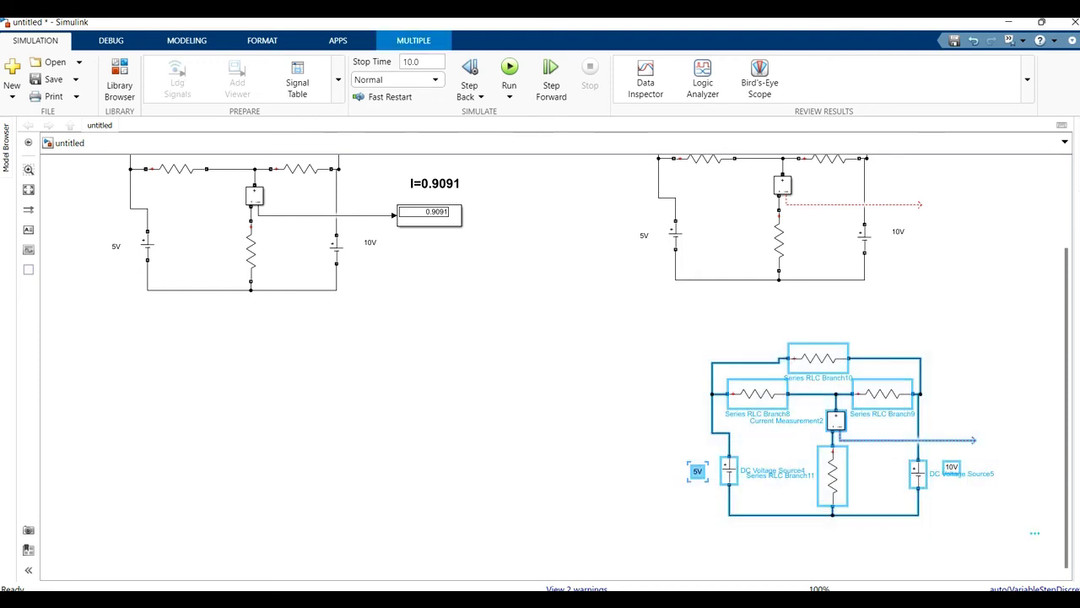
{"action": "left_click", "coordinate": [959, 538]}
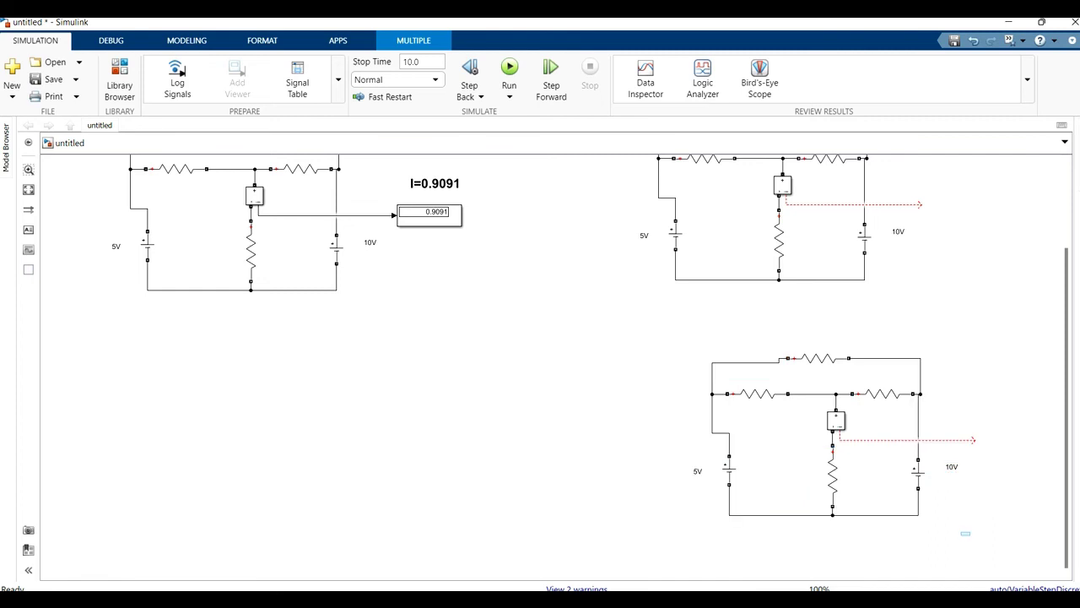
{"action": "left_click_drag", "start_coordinate": [970, 541], "coordinate": [666, 339]}
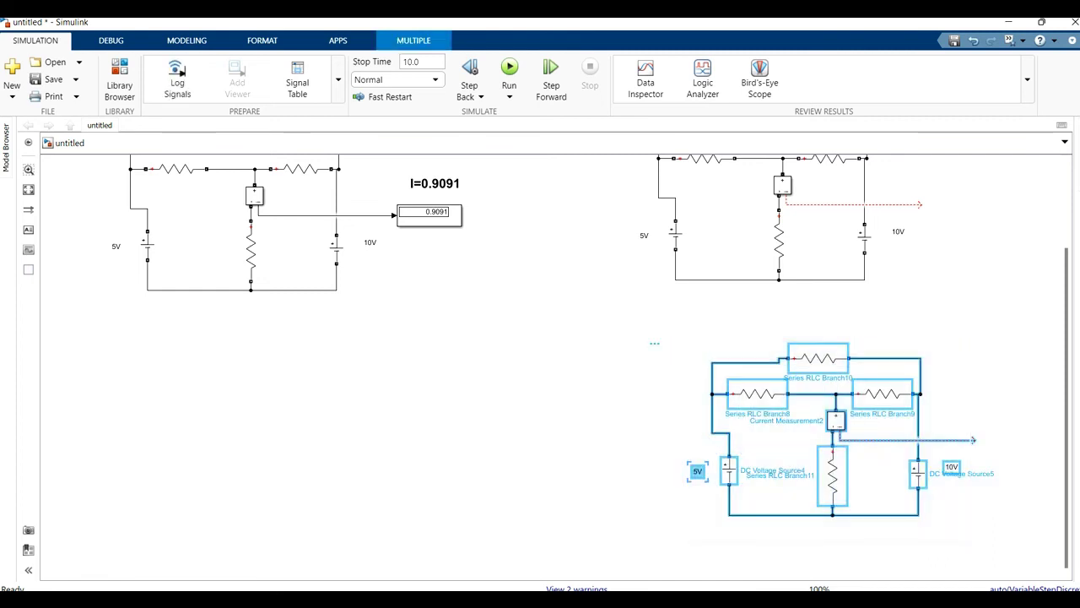
Replace the lower circuit copy with a fresh one placed closer beneath the first simplified circuit.
{"action": "key", "text": "Delete"}
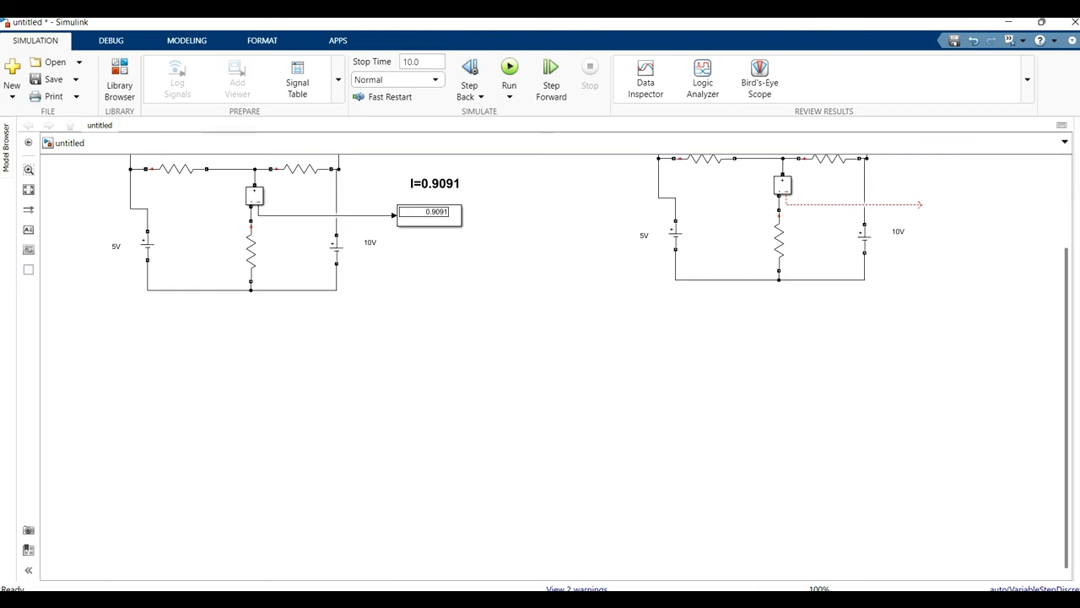
{"action": "key", "text": "ctrl+z"}
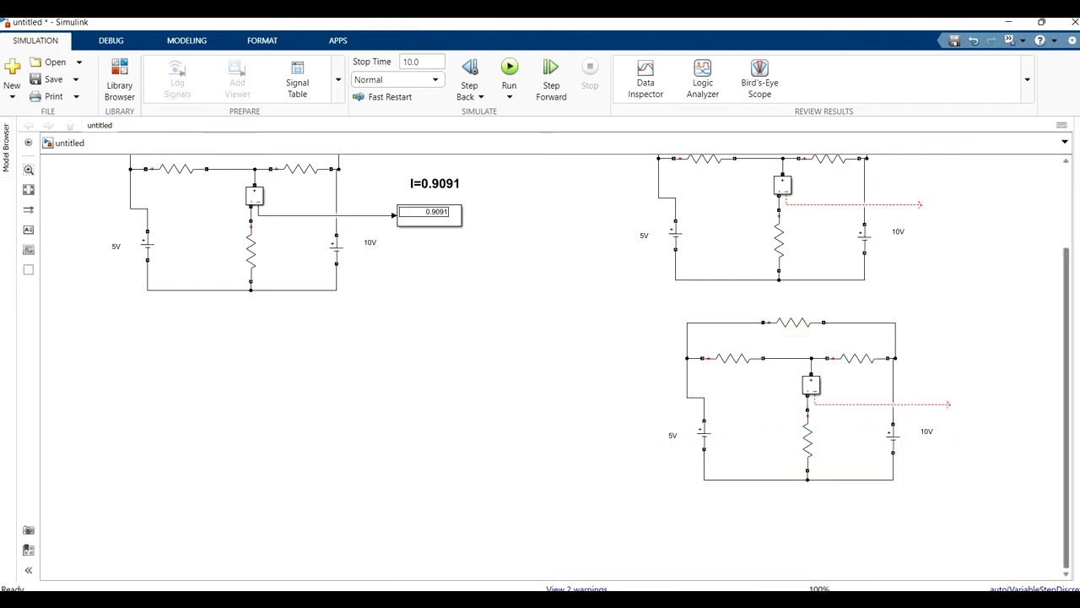
{"action": "left_click_drag", "start_coordinate": [1066, 405], "coordinate": [1067, 352]}
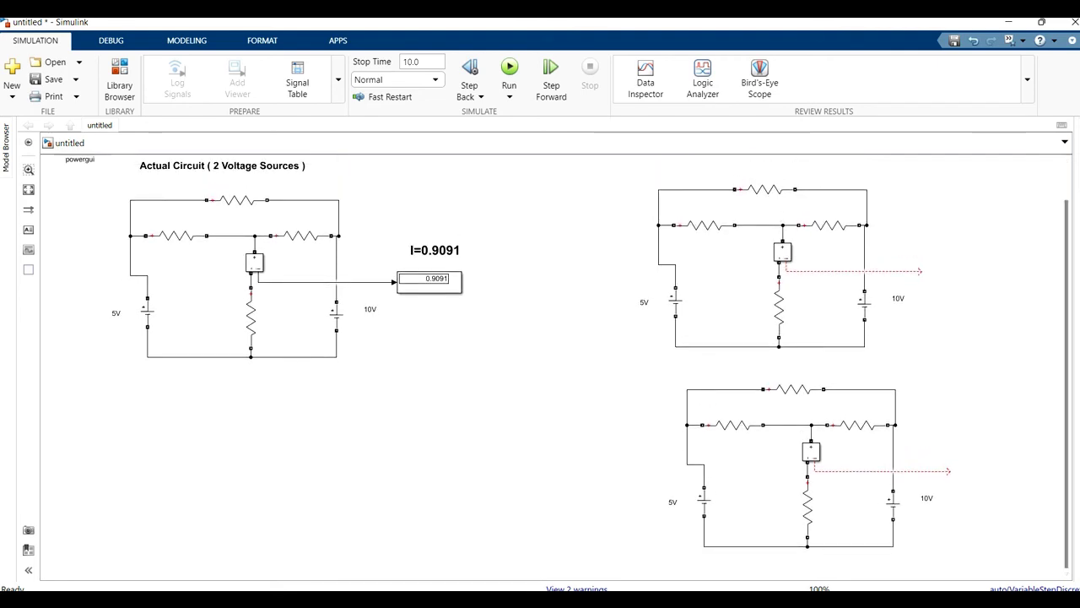
Delete the 5V source from the upper simplified circuit and join the open wire ends as a short circuit.
{"action": "left_click", "coordinate": [674, 303]}
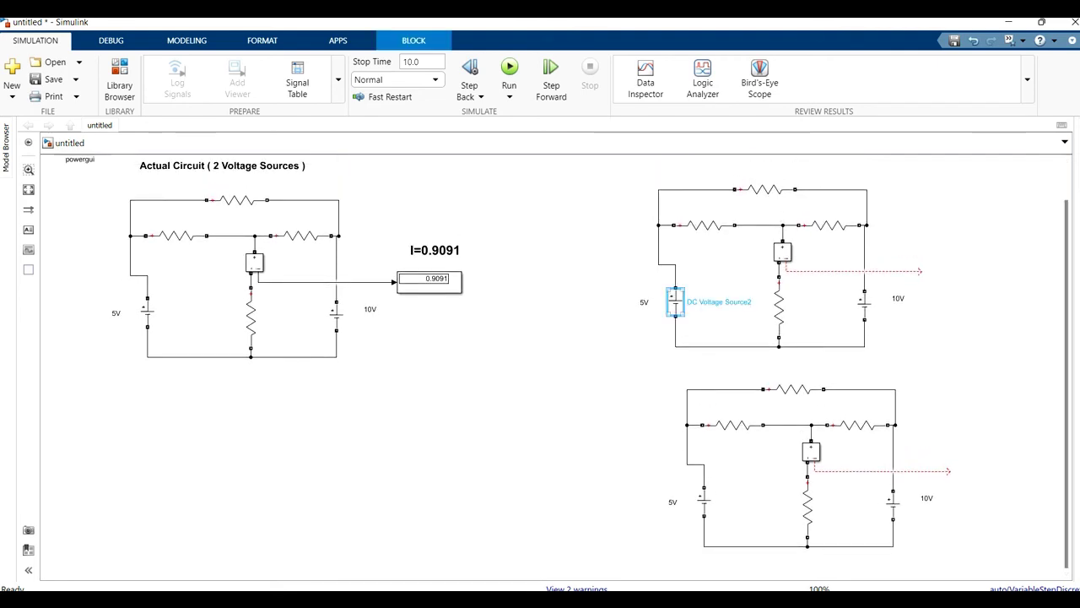
{"action": "key", "text": "Delete"}
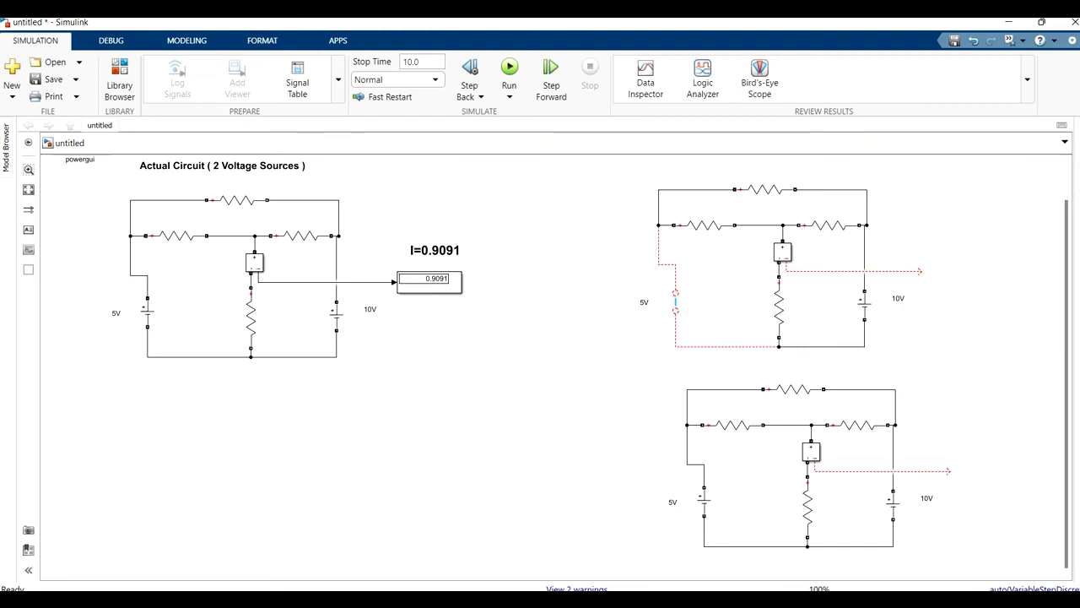
{"action": "left_click", "coordinate": [675, 302]}
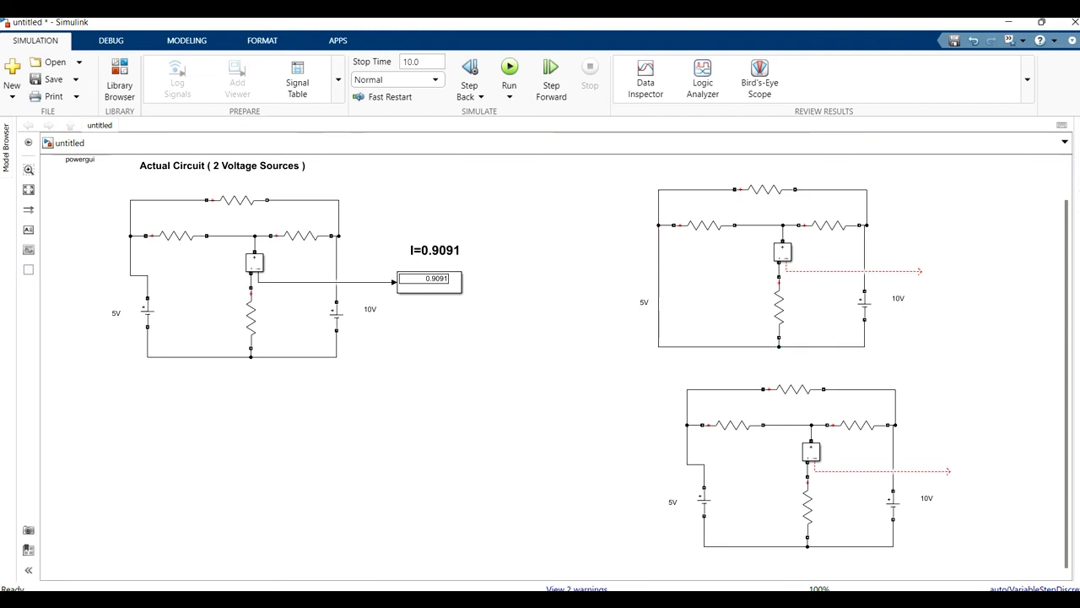
Delete the 10V source from the lower simplified circuit and join the open wire ends as a short circuit.
{"action": "left_click", "coordinate": [893, 504]}
{"action": "left_click", "coordinate": [893, 504]}
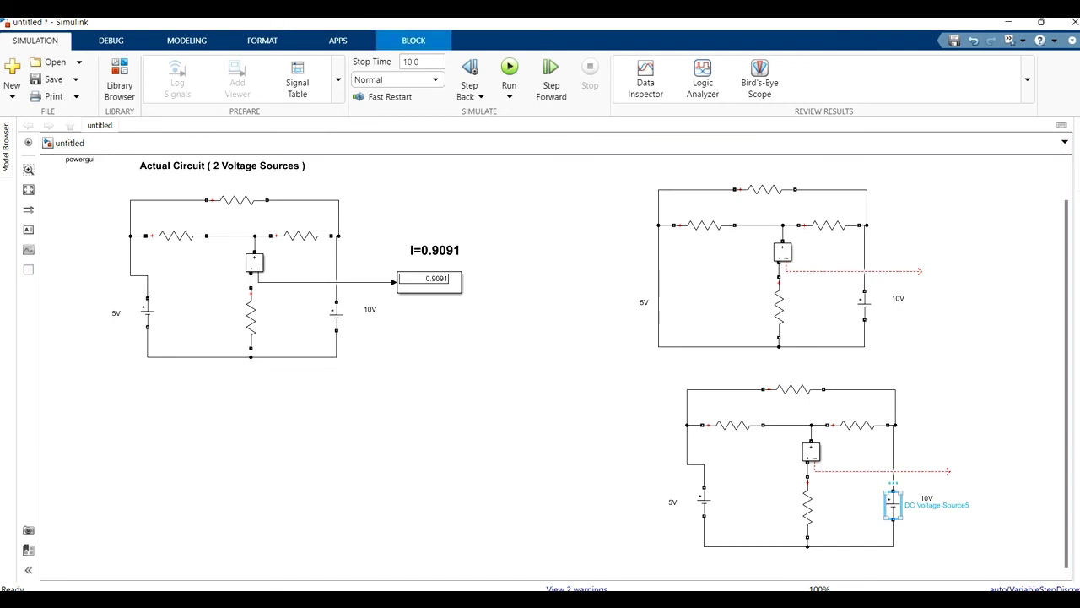
{"action": "key", "text": "Delete"}
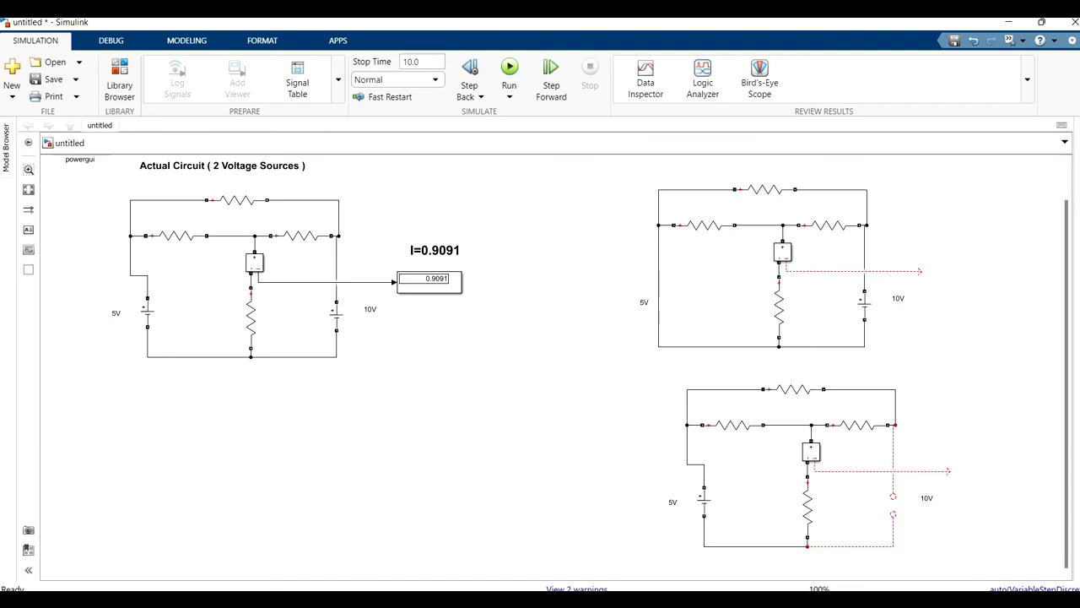
{"action": "left_click_drag", "start_coordinate": [893, 514], "coordinate": [893, 497]}
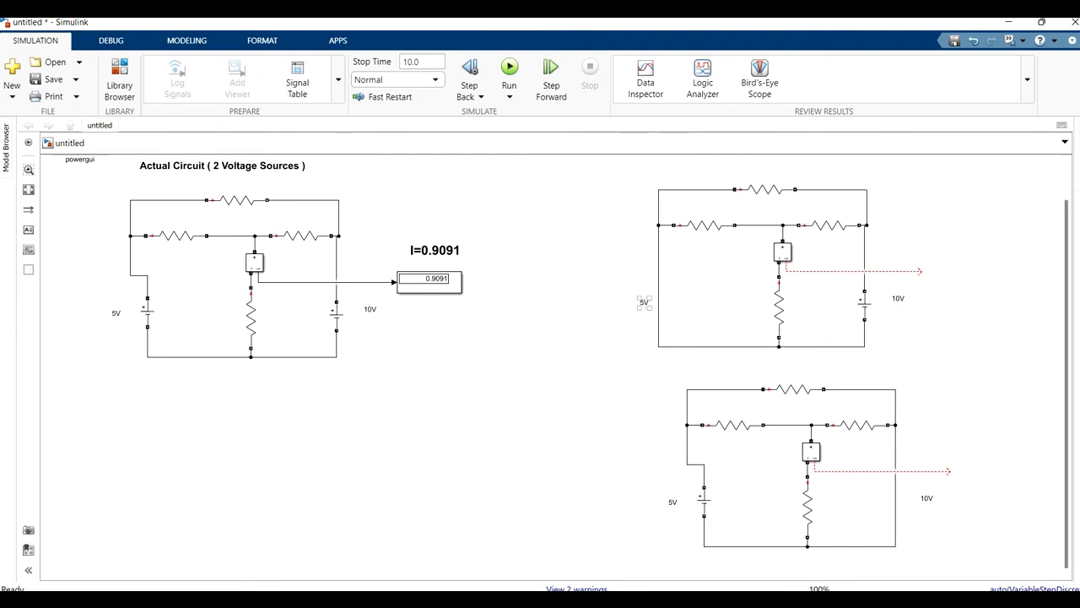
Delete the leftover 5V label of the upper simplified circuit and the leftover 10V label of the lower one.
{"action": "left_click", "coordinate": [644, 301]}
{"action": "key", "text": "Delete"}
{"action": "left_click", "coordinate": [926, 498]}
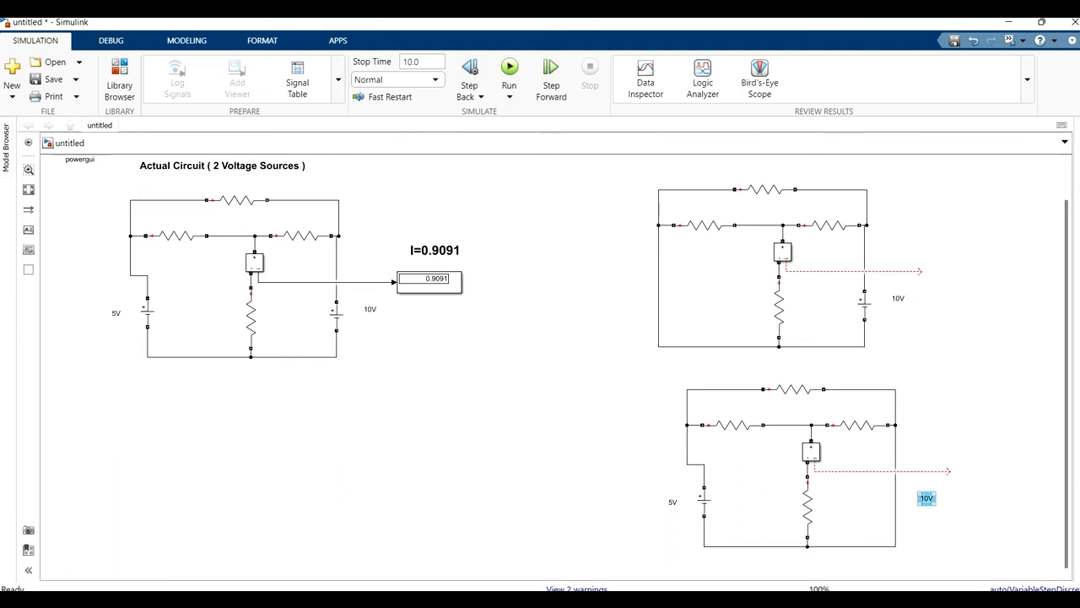
{"action": "key", "text": "Delete"}
Add the annotation "circuit 1" beside the upper simplified circuit.
{"action": "double_click", "coordinate": [628, 254]}
{"action": "type", "text": "circuit"}
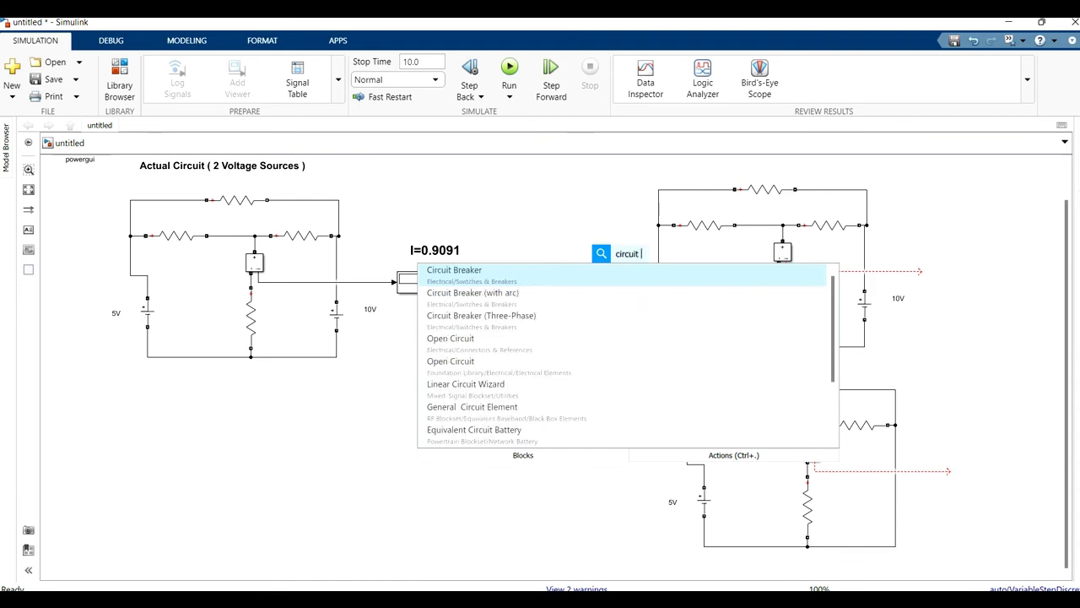
{"action": "type", "text": " 1"}
{"action": "key", "text": "Return"}
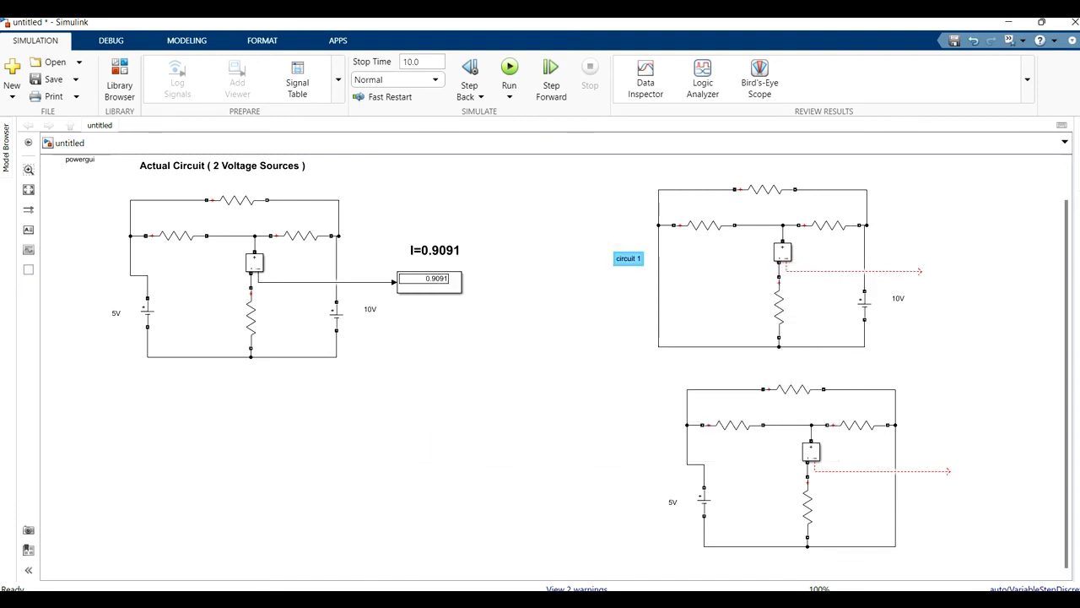
Add the annotation "circuit 2" beside the lower simplified circuit.
{"action": "double_click", "coordinate": [587, 472]}
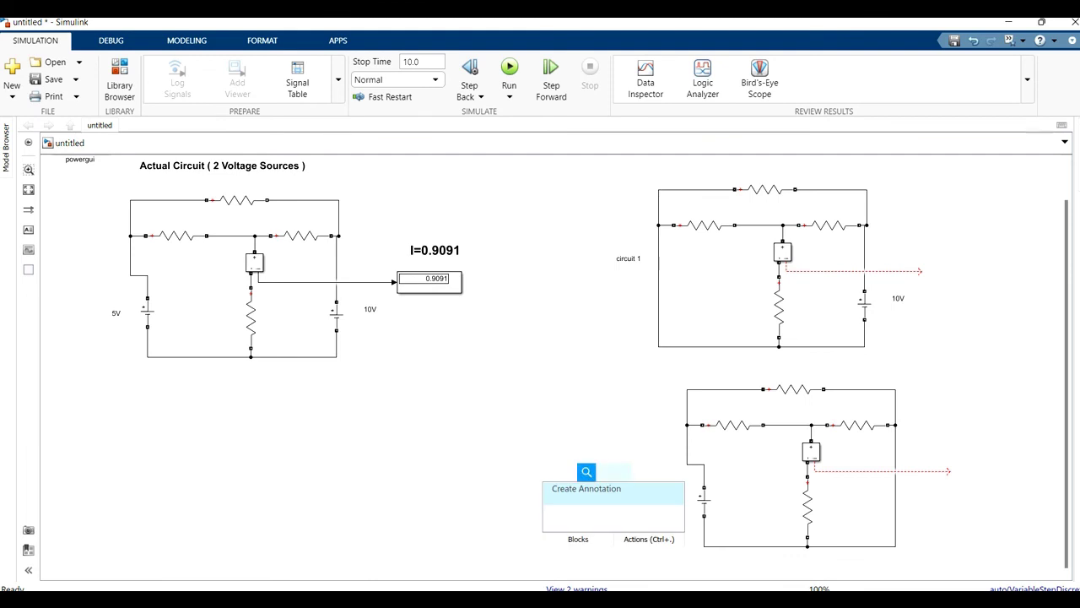
{"action": "type", "text": "circui"}
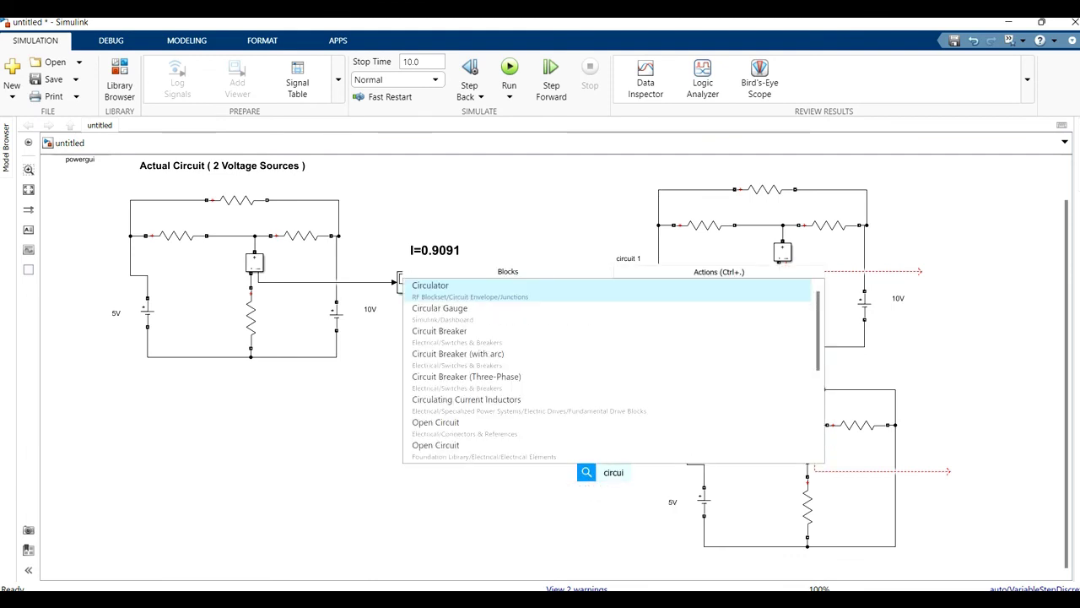
{"action": "type", "text": "t 2"}
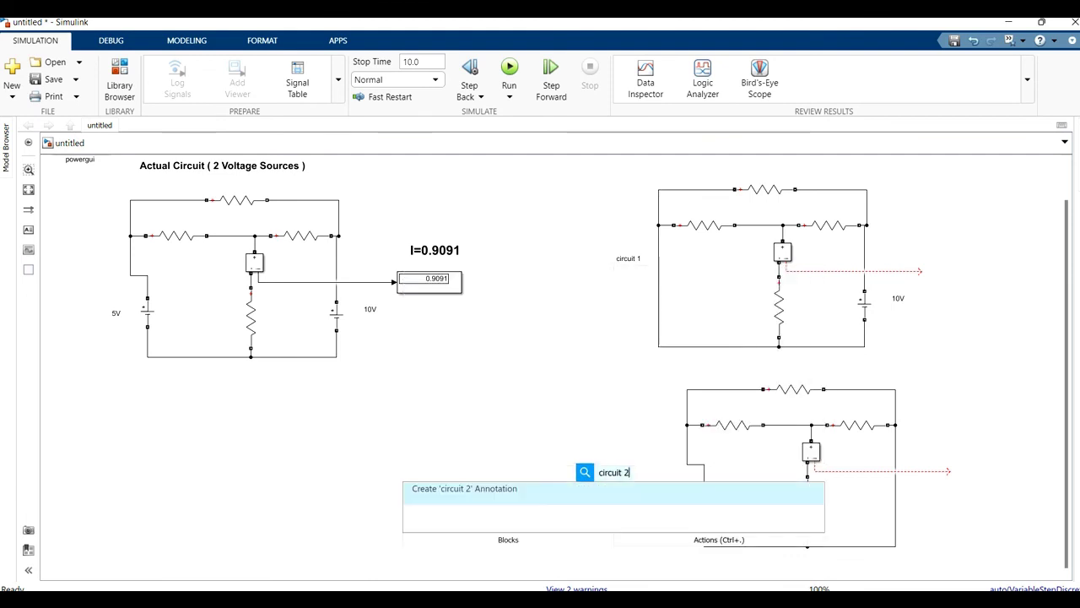
{"action": "key", "text": "Return"}
{"action": "key", "text": "Escape"}
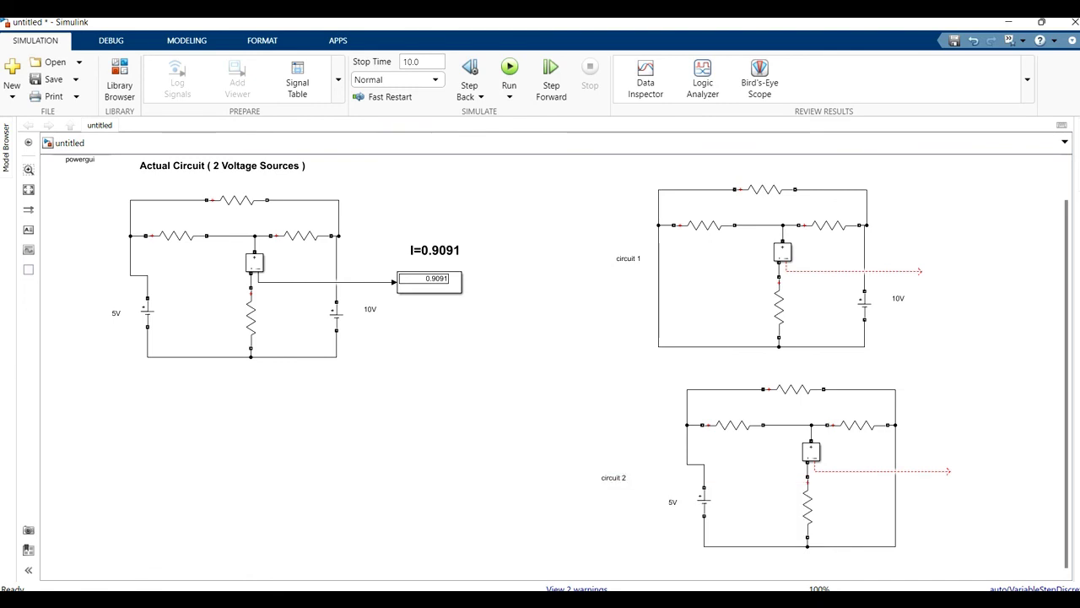
Insert a Sum block from Simulink/Math Operations in the empty area beside the two simplified circuits.
{"action": "double_click", "coordinate": [943, 340]}
{"action": "type", "text": "su"}
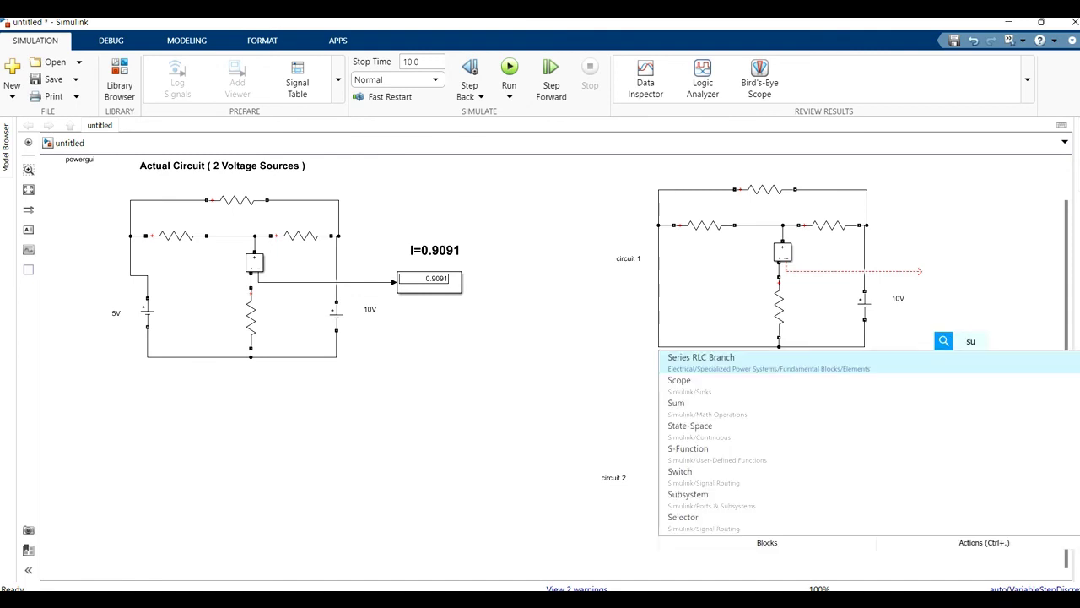
{"action": "type", "text": "m"}
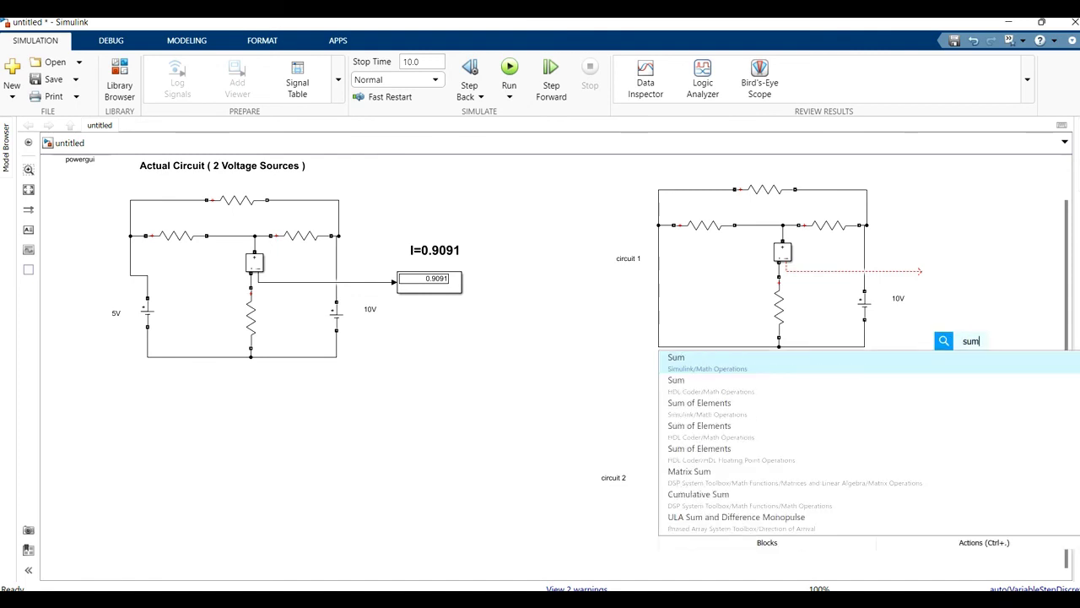
{"action": "key", "text": "Return"}
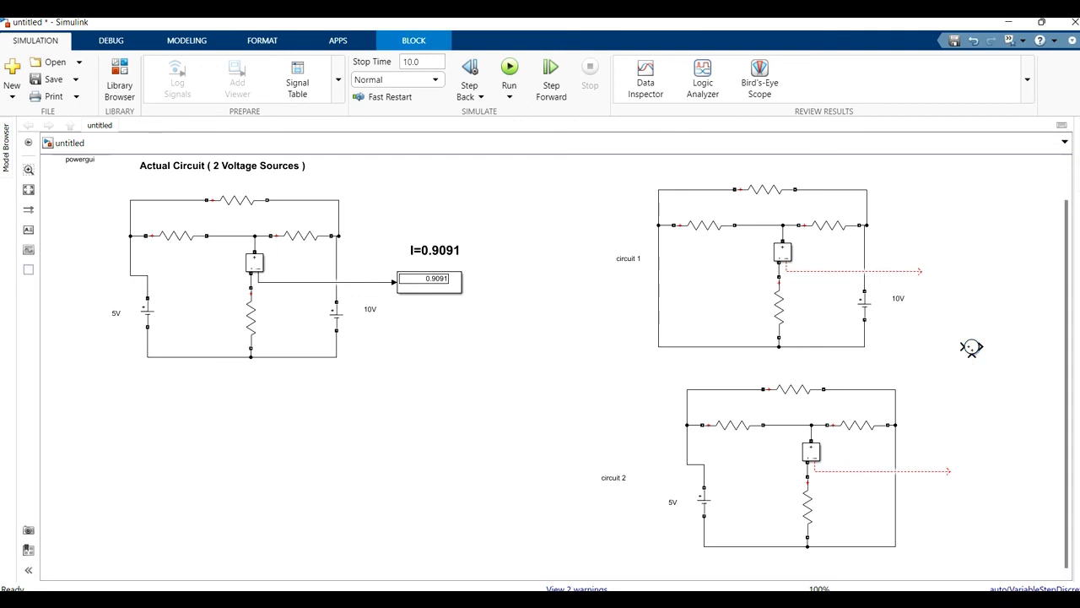
Connect the Current Measurement outputs of circuit 1 and circuit 2 to the two inputs of the Sum block.
{"action": "left_click_drag", "start_coordinate": [972, 347], "coordinate": [920, 270]}
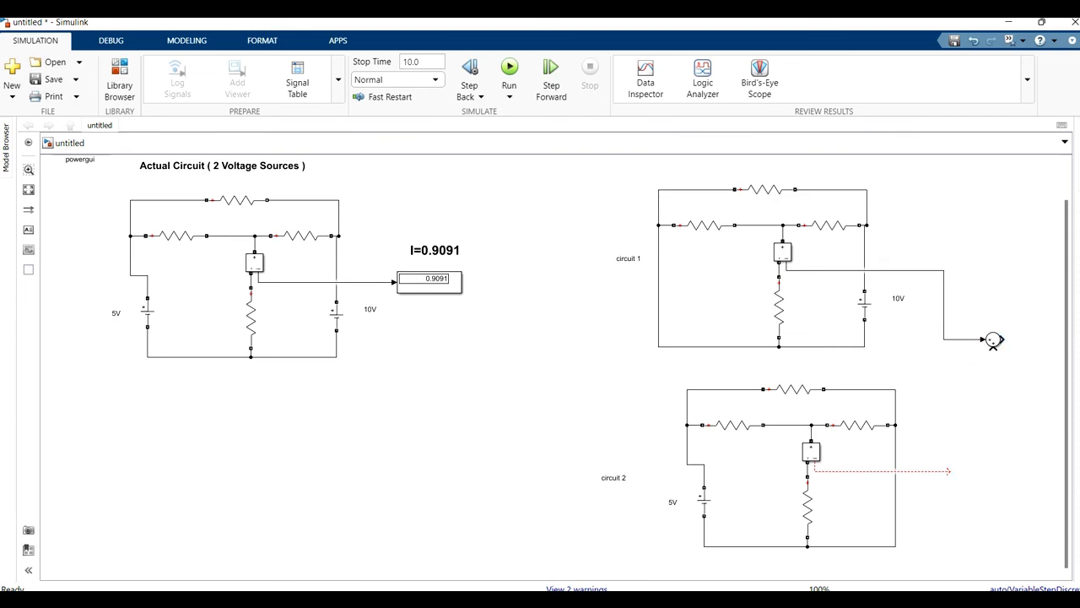
{"action": "left_click_drag", "start_coordinate": [949, 470], "coordinate": [993, 348]}
{"action": "key", "text": "Escape"}
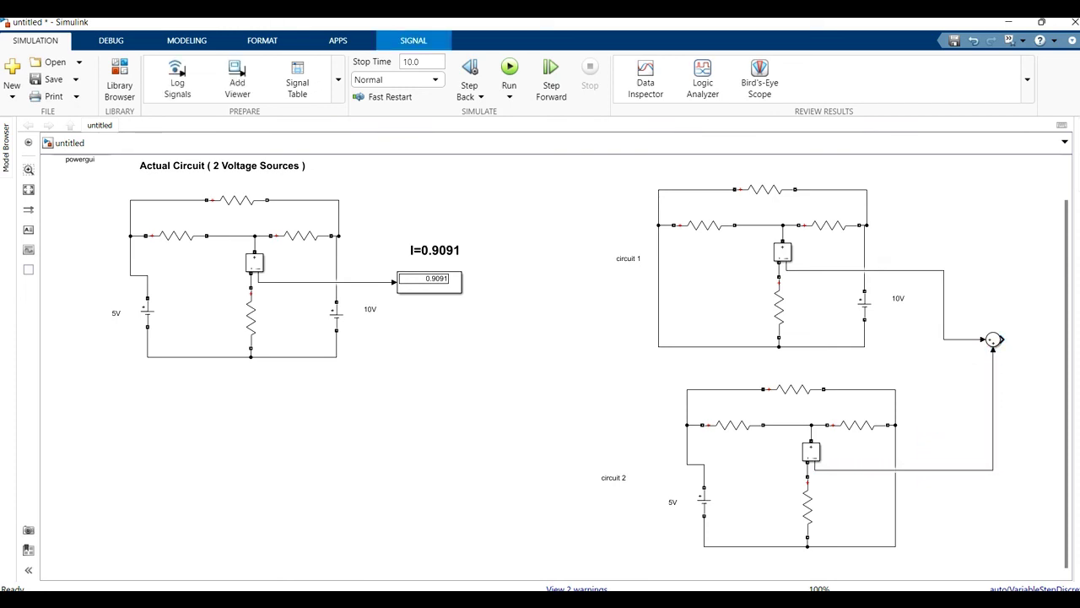
Wire a new Display block from Simulink/Sinks to the Sum block's output and run the simulation.
{"action": "double_click", "coordinate": [977, 258]}
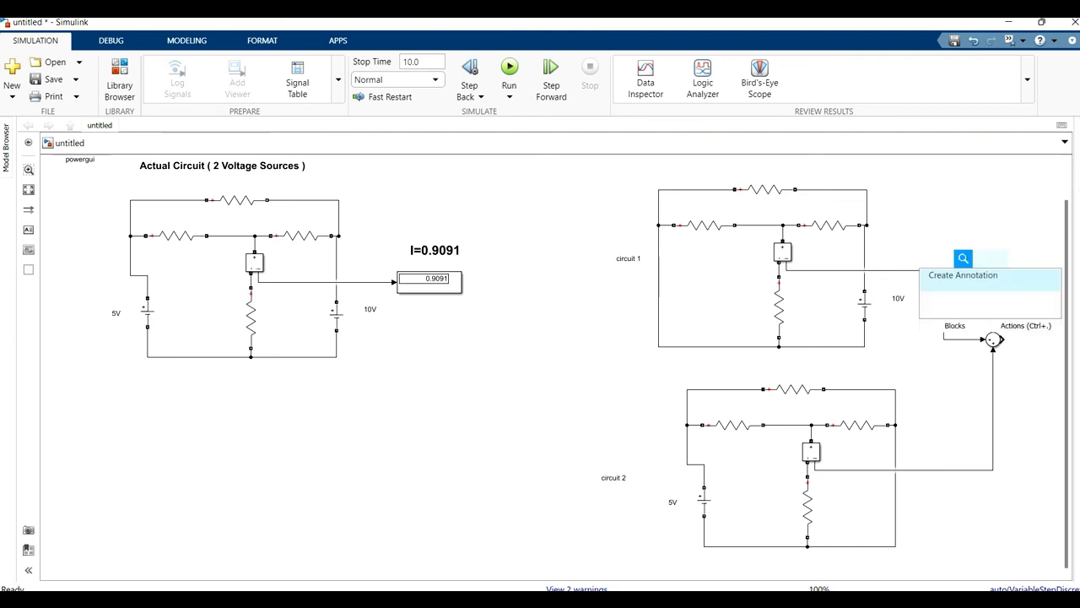
{"action": "type", "text": "displa"}
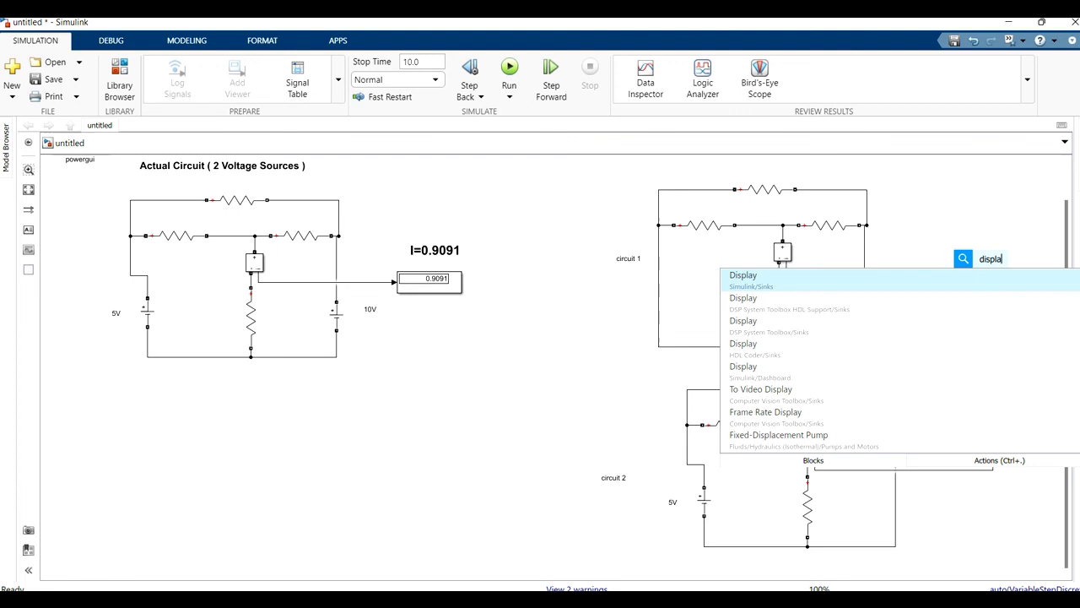
{"action": "key", "text": "Return"}
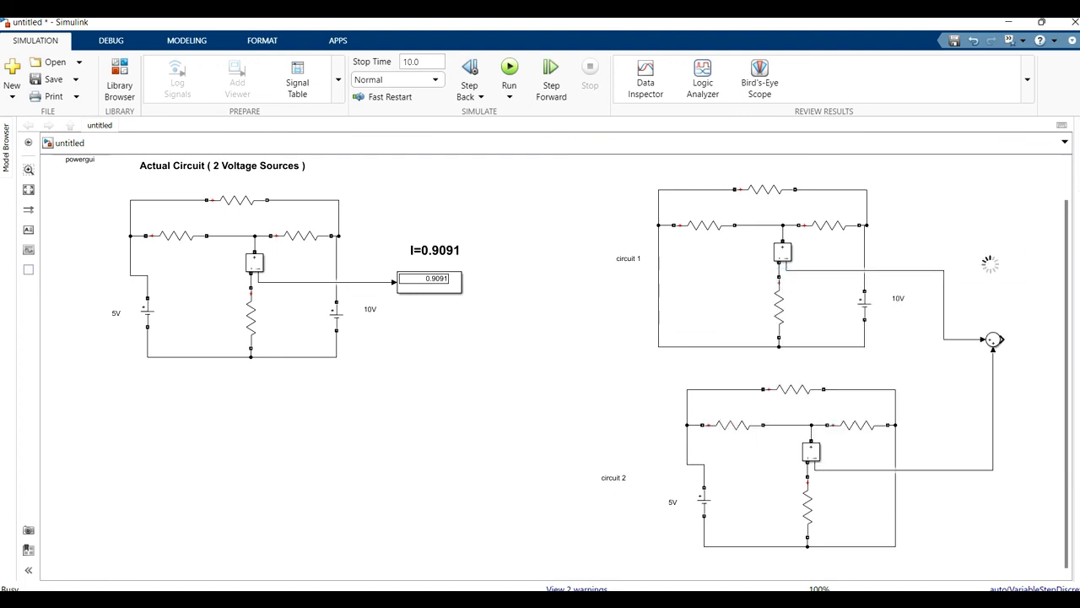
{"action": "mouse_move", "coordinate": [989, 264]}
{"action": "left_mouse_down"}
{"action": "mouse_move", "coordinate": [1013, 294]}
{"action": "mouse_move", "coordinate": [1008, 260]}
{"action": "mouse_move", "coordinate": [951, 225]}
{"action": "mouse_move", "coordinate": [1018, 223]}
{"action": "mouse_move", "coordinate": [1025, 337]}
{"action": "mouse_move", "coordinate": [1004, 340]}
{"action": "left_mouse_up"}
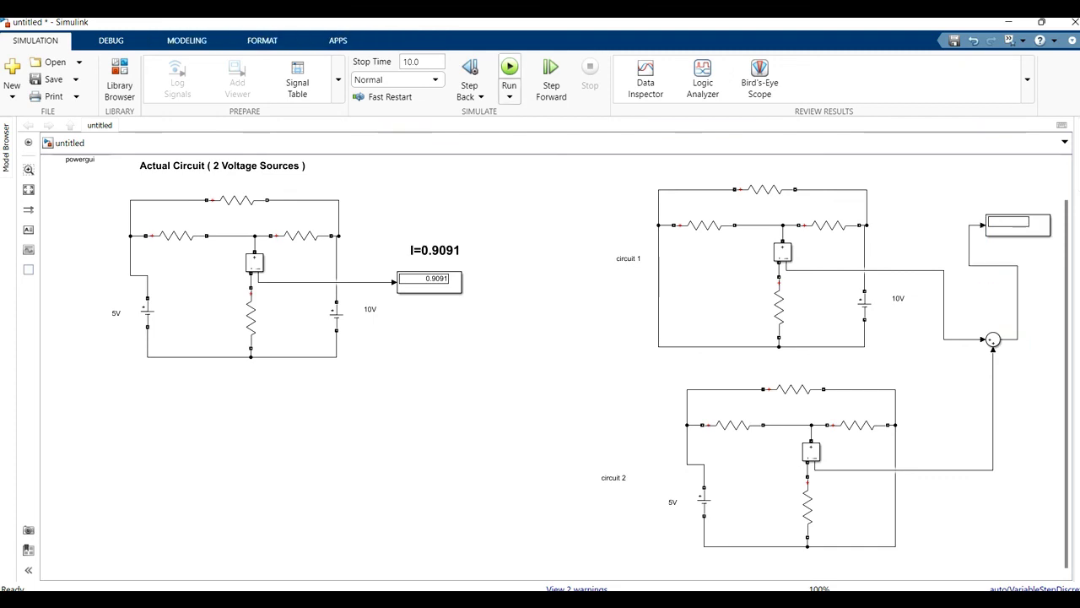
{"action": "left_click", "coordinate": [509, 72]}
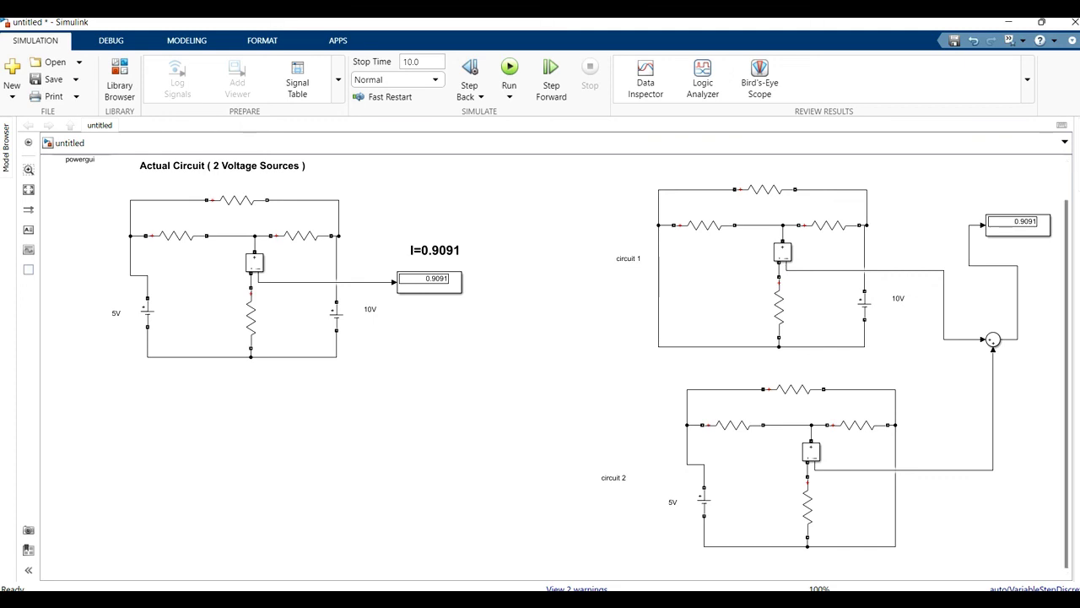
Add the annotation "I=0.9091" above the Display block fed by the Sum block.
{"action": "double_click", "coordinate": [940, 185]}
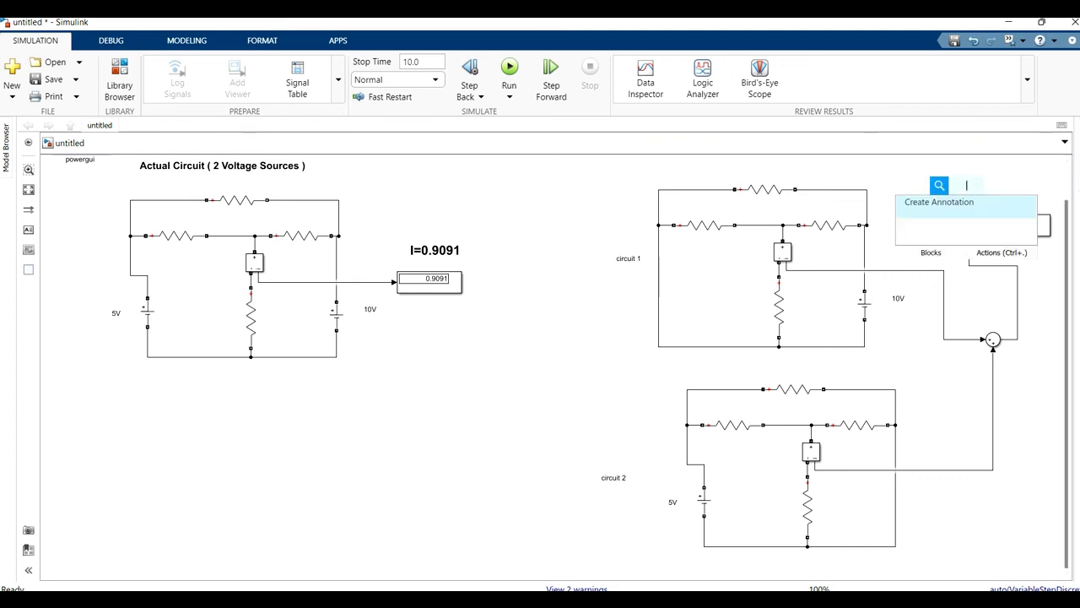
{"action": "type", "text": "I="}
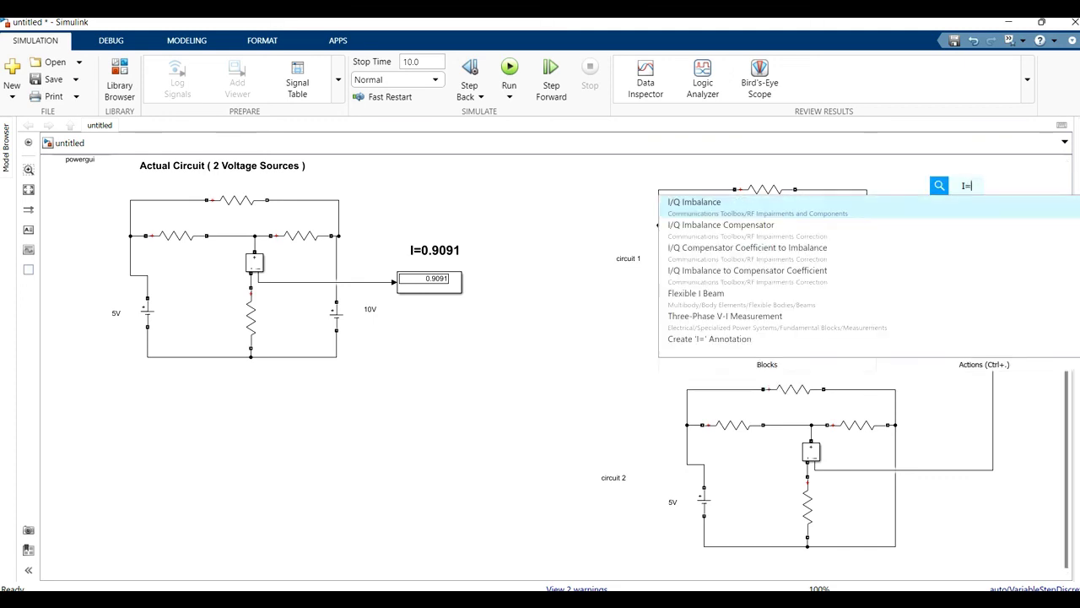
{"action": "type", "text": "0"}
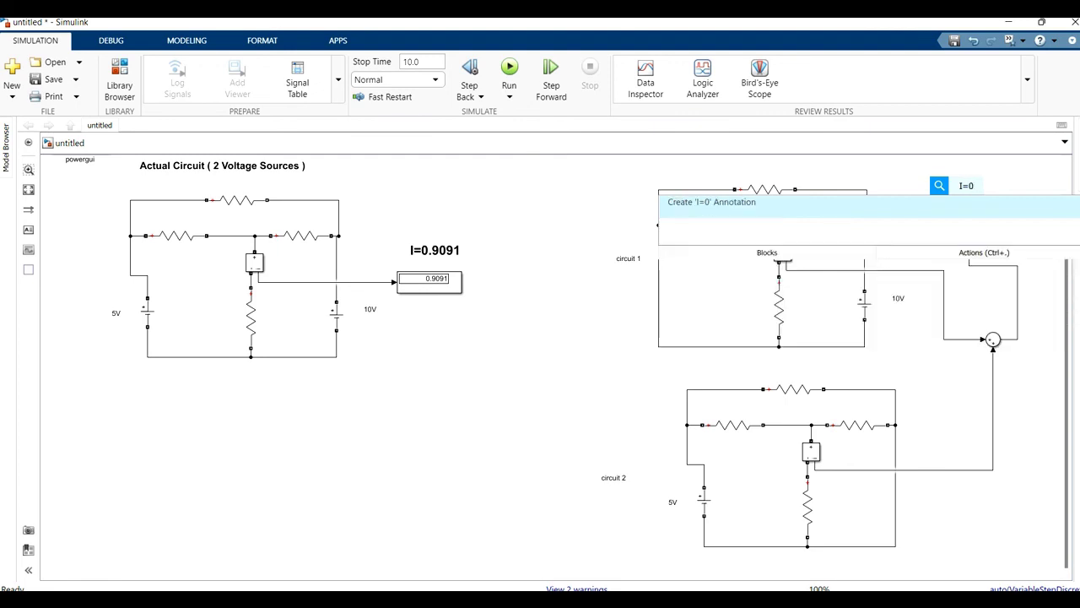
{"action": "type", "text": ".9091"}
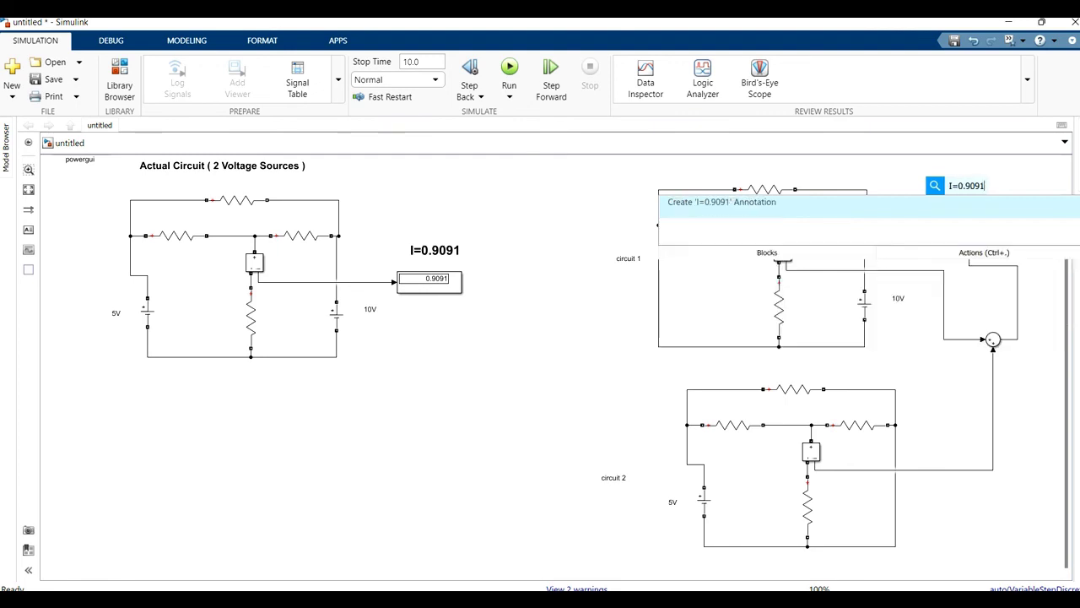
{"action": "key", "text": "Return"}
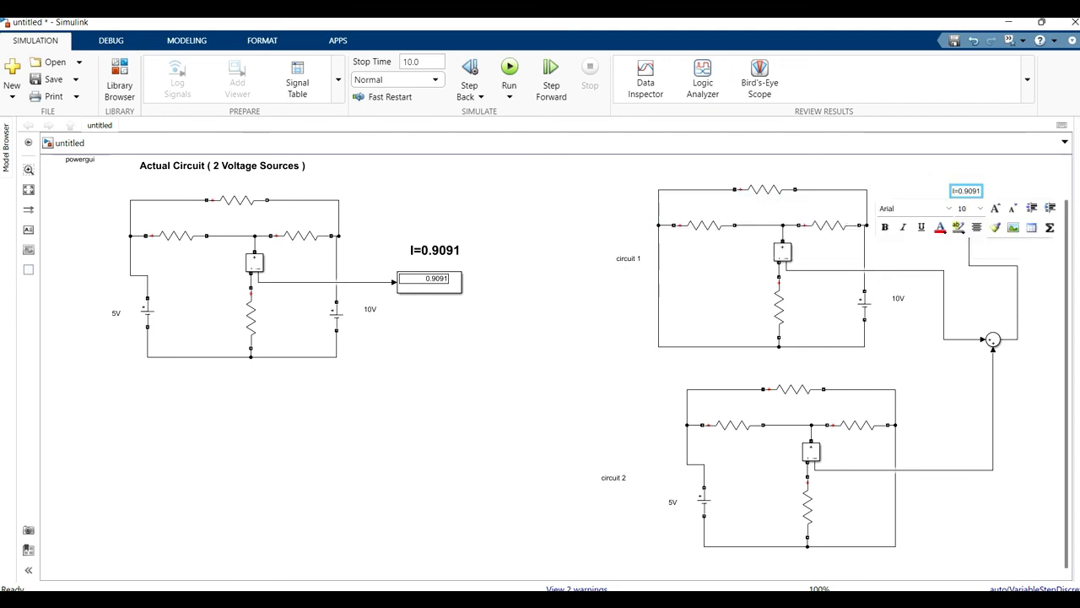
Format the "I=0.9091" annotation above the Sum block's Display as bold with font size 16.
{"action": "key", "text": "ctrl+a"}
{"action": "left_click", "coordinate": [973, 191]}
{"action": "left_click_drag", "start_coordinate": [953, 190], "coordinate": [982, 191]}
{"action": "left_click", "coordinate": [885, 227]}
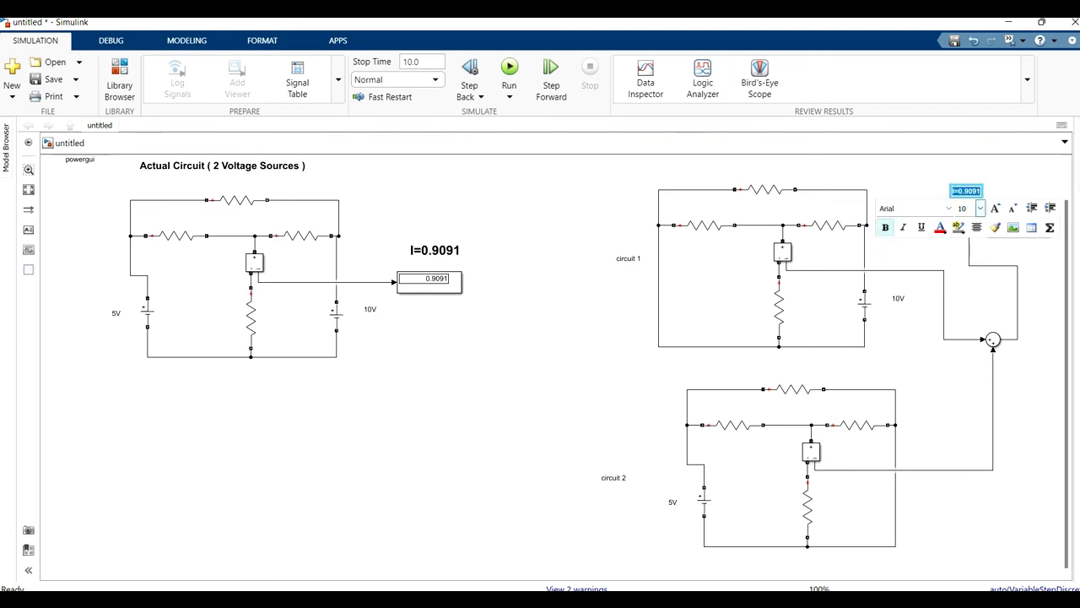
{"action": "left_click", "coordinate": [979, 208]}
{"action": "left_click", "coordinate": [961, 295]}
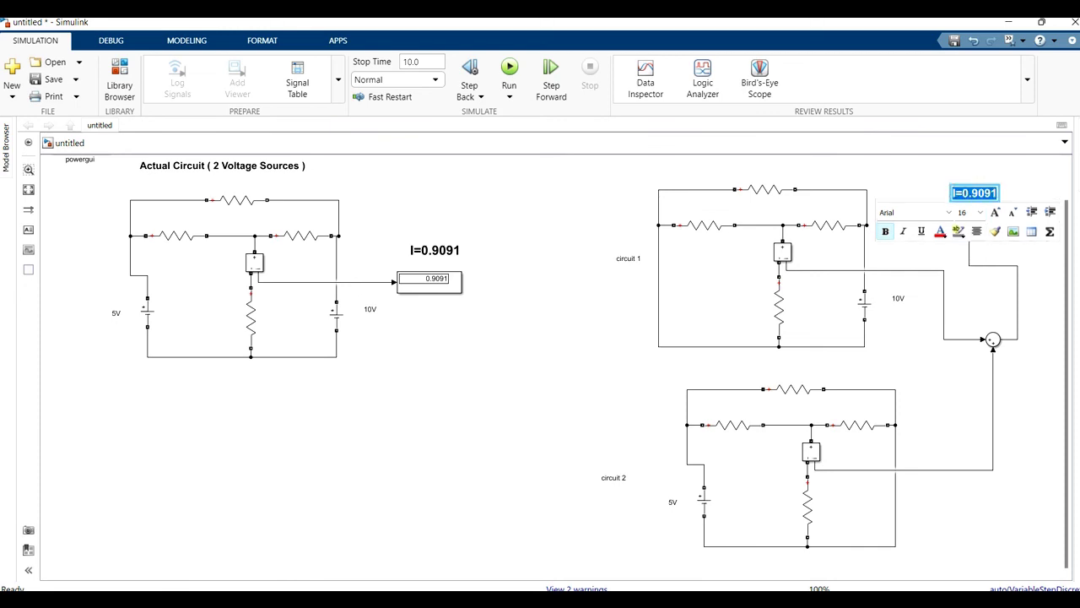
{"action": "key", "text": "Escape"}
{"action": "key", "text": "Escape"}
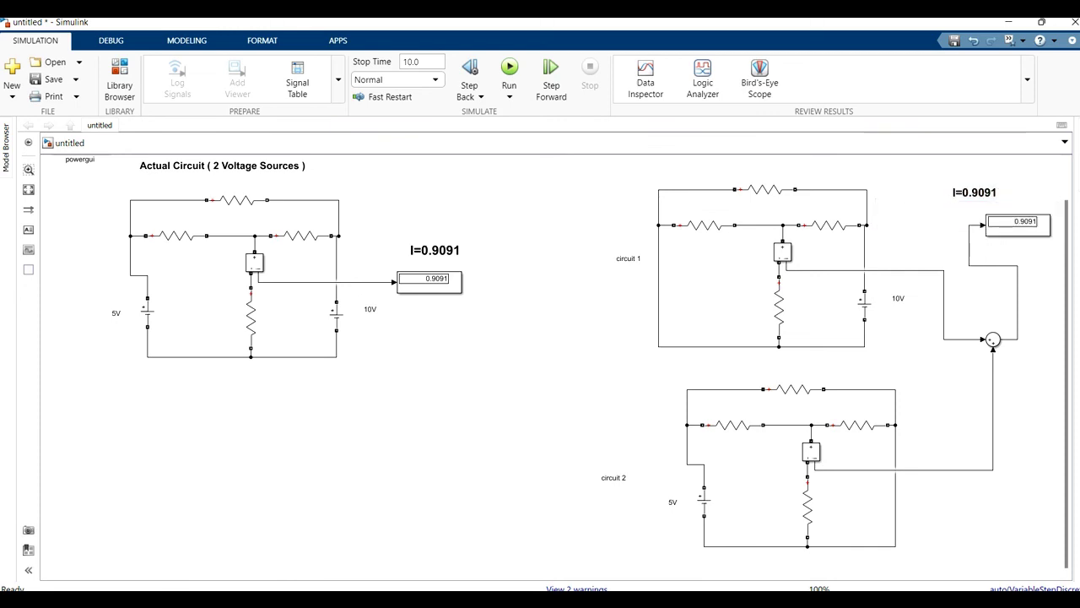